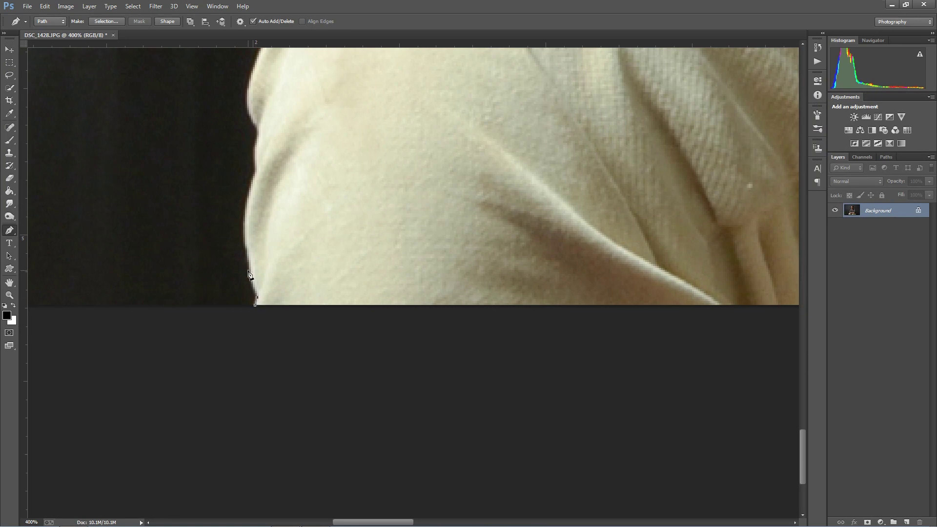
Trace the outer edge of the cream trouser knee with the Pen tool, from the photo's lower edge up to the sleeve cuff
drag(247, 244, 248, 213)
drag(257, 168, 272, 292)
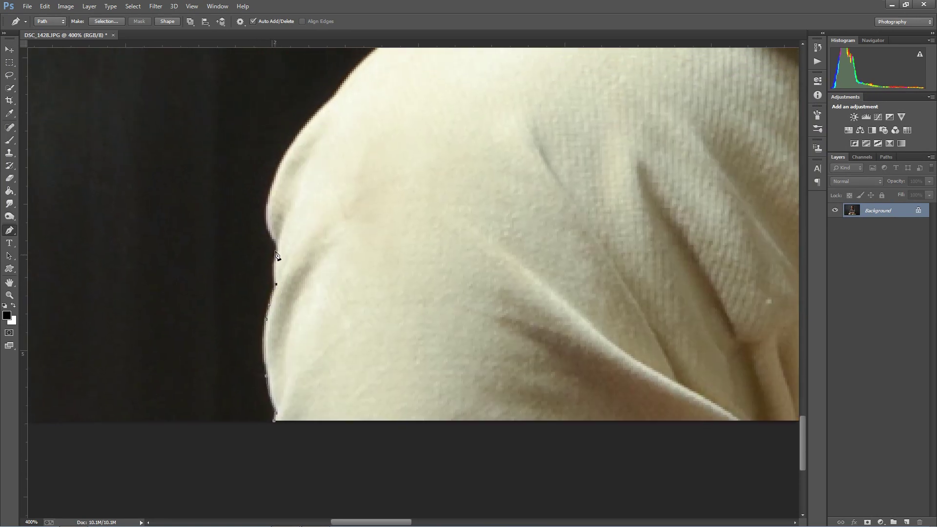
drag(287, 143, 277, 234)
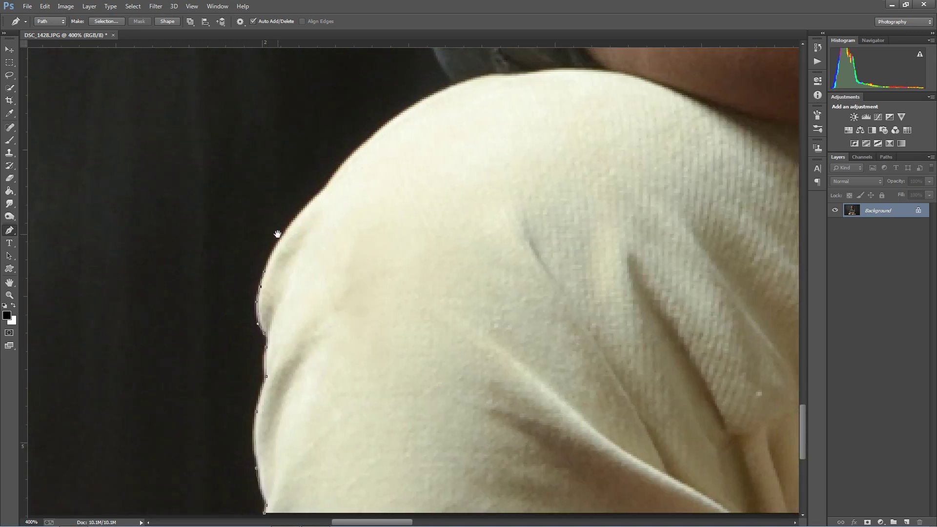
key(ctrl+z)
mouse_move(297, 218)
mouse_down()
mouse_move(316, 198)
mouse_move(296, 215)
mouse_up()
drag(341, 170, 355, 153)
drag(394, 118, 413, 211)
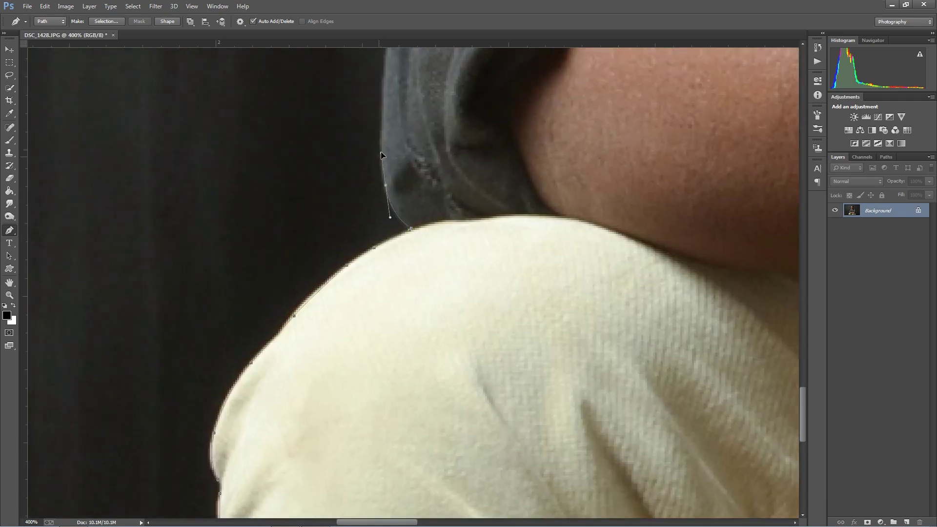
Continue the pen path along the outer edge of the rolled sleeve, past the elbow to the upper arm
scroll(381, 155, up, 3)
drag(391, 136, 403, 189)
drag(425, 91, 379, 177)
drag(370, 208, 374, 200)
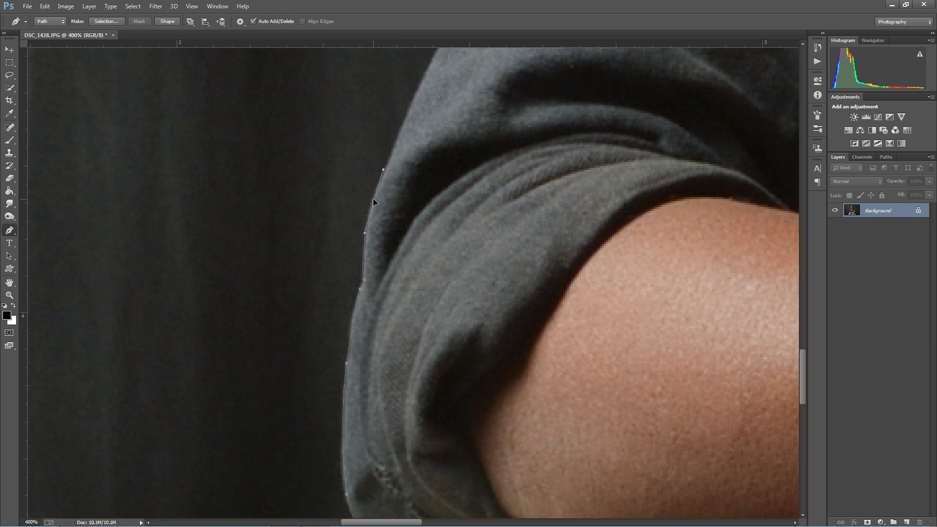
drag(407, 112, 337, 265)
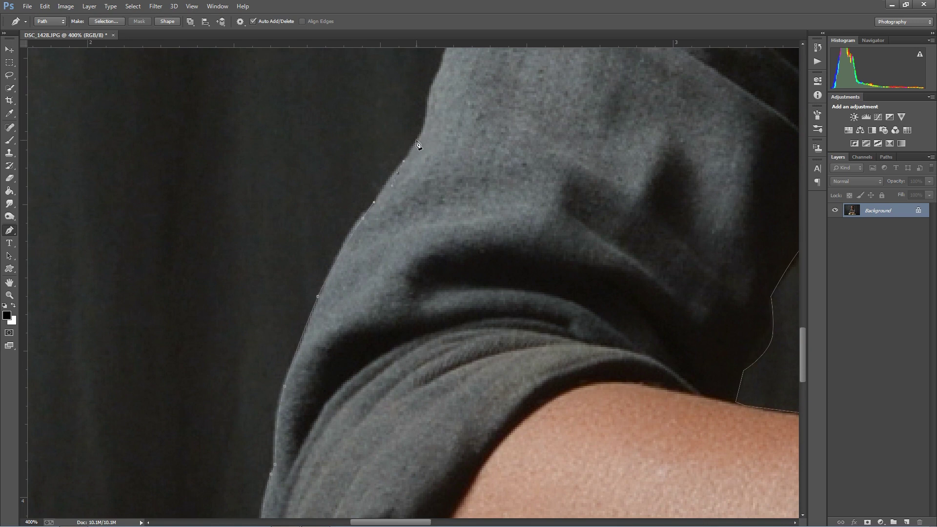
drag(417, 137, 428, 115)
drag(439, 66, 391, 277)
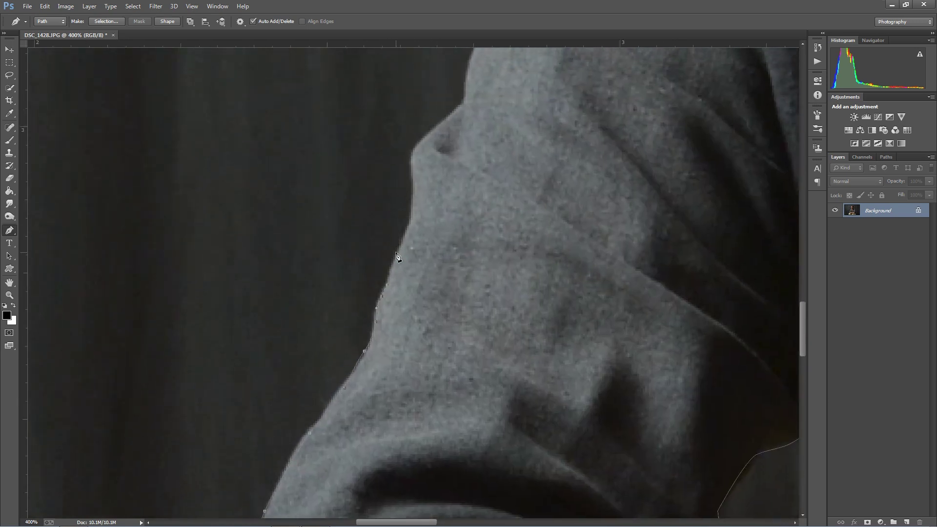
Extend the path around the protruding fabric fold on the upper arm towards the shoulder
drag(412, 213, 410, 248)
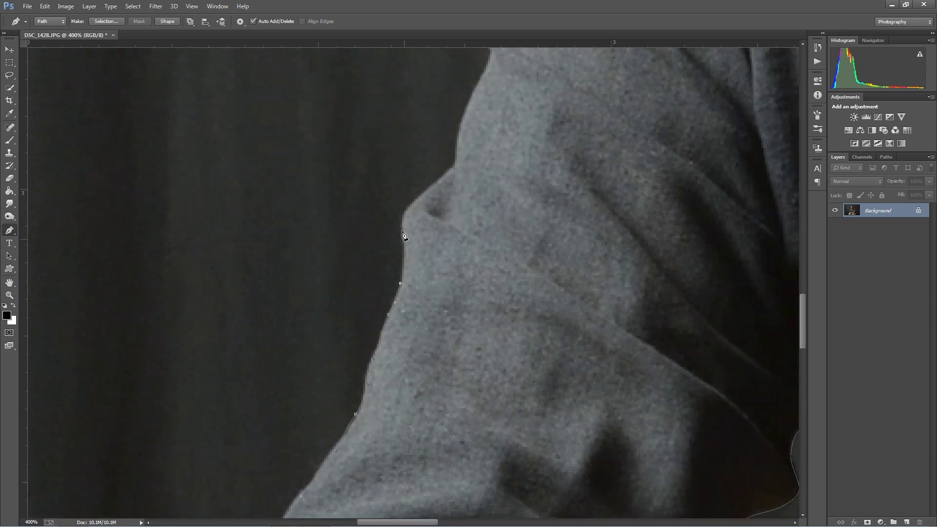
drag(478, 120, 411, 211)
click(421, 193)
drag(416, 168, 421, 158)
click(445, 131)
Trace the shirt's shoulder and shoulder seam with the path, up to where the collar meets the chin
drag(483, 87, 325, 306)
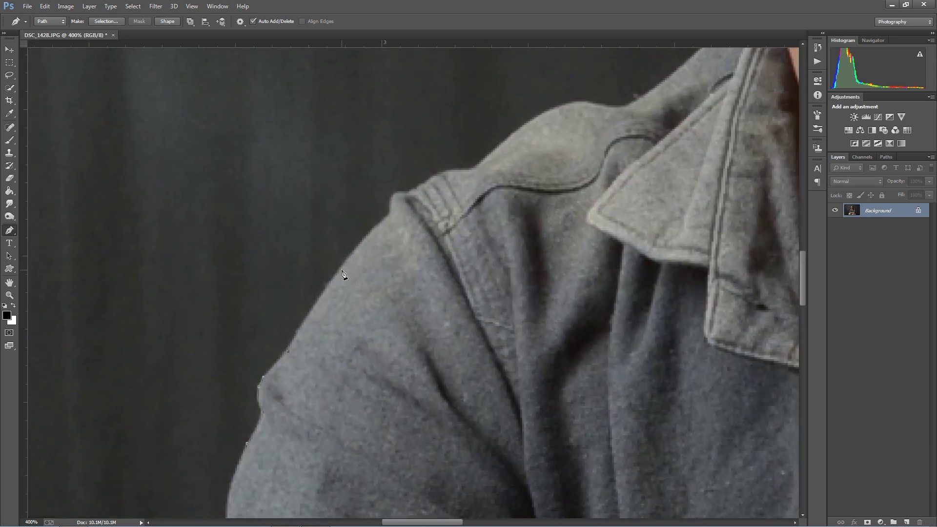
drag(412, 194, 345, 214)
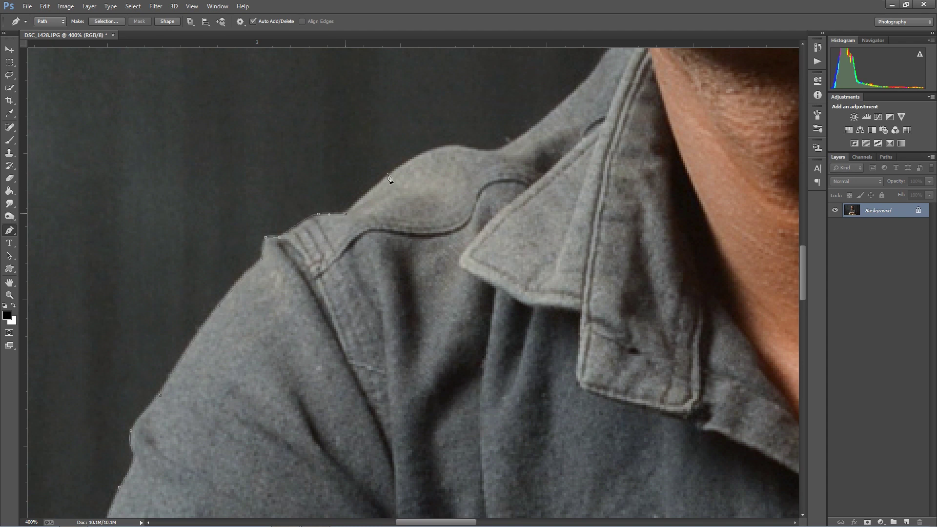
drag(436, 144, 449, 145)
drag(581, 93, 381, 259)
click(425, 218)
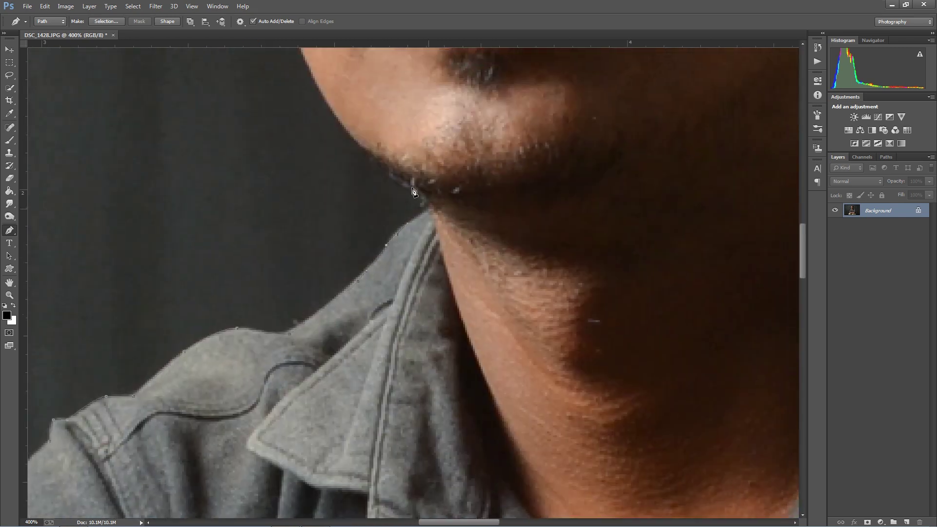
Carry the path along the chin, jawline and cheek up past the eye to the eyebrow
drag(403, 182, 393, 172)
drag(360, 145, 354, 308)
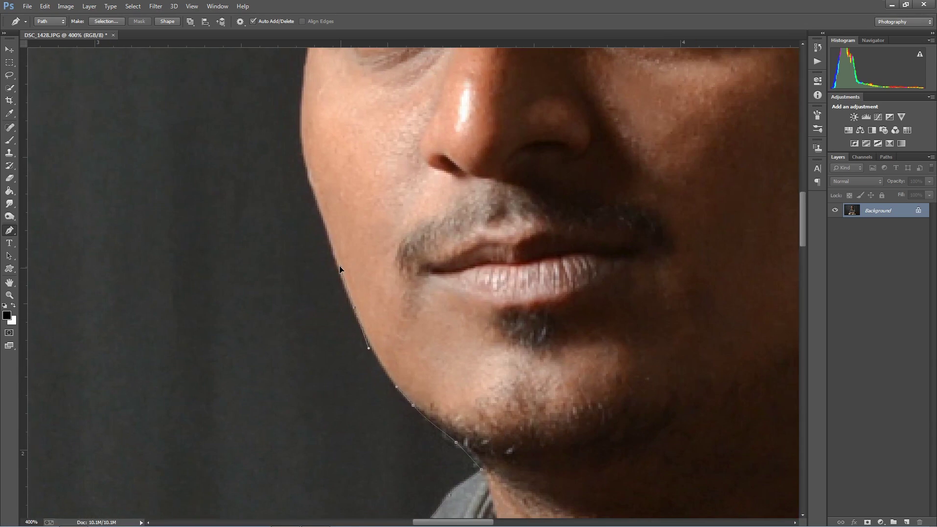
drag(328, 205, 344, 342)
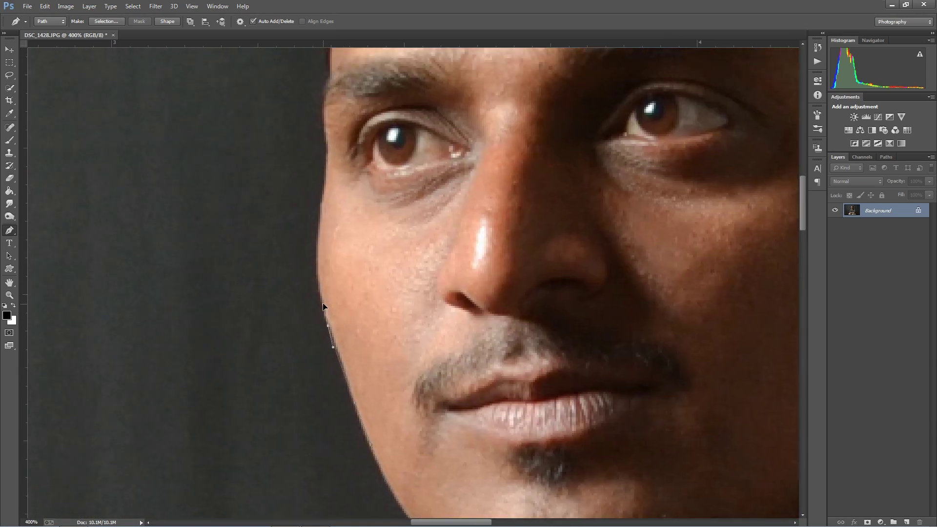
click(332, 333)
drag(319, 248, 322, 210)
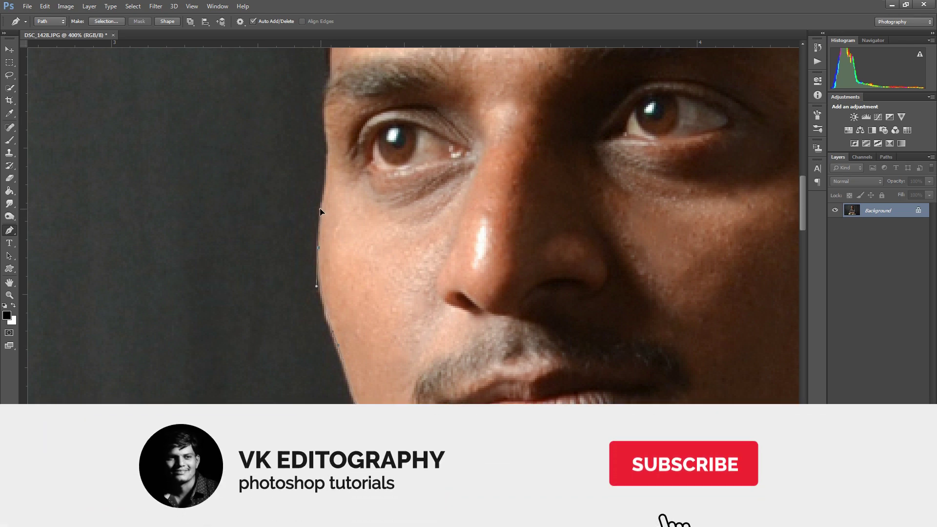
drag(326, 161, 327, 145)
drag(332, 102, 342, 195)
Outline the temple, the front of the hair and the top of the head with path points
drag(337, 110, 332, 337)
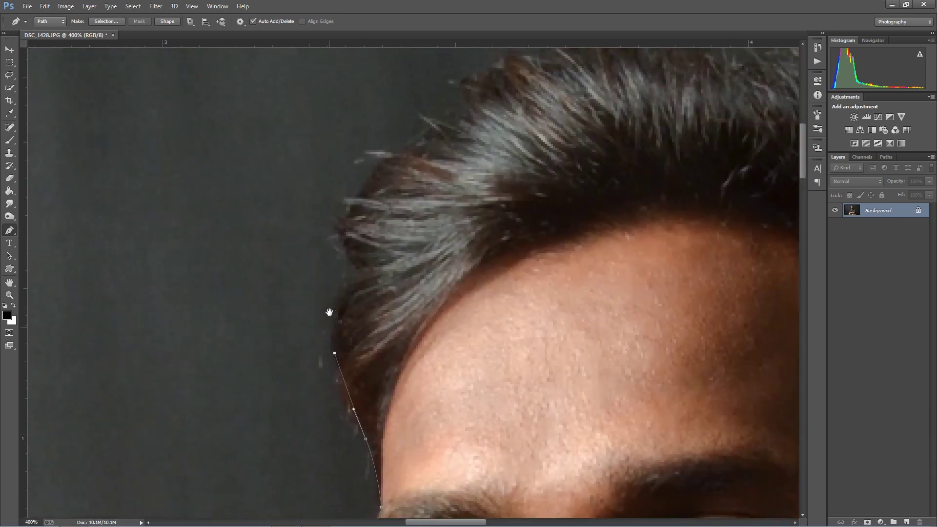
drag(346, 238, 356, 197)
drag(405, 134, 433, 113)
click(475, 89)
scroll(523, 78, down, 1)
drag(523, 79, 326, 205)
click(381, 173)
Continue the path over the crown and down the back of the hair to the top of the ear
drag(470, 174, 641, 202)
drag(697, 283, 573, 205)
drag(570, 235, 568, 255)
drag(567, 280, 540, 206)
click(538, 193)
drag(581, 228, 585, 244)
click(570, 300)
drag(580, 347, 566, 304)
click(521, 280)
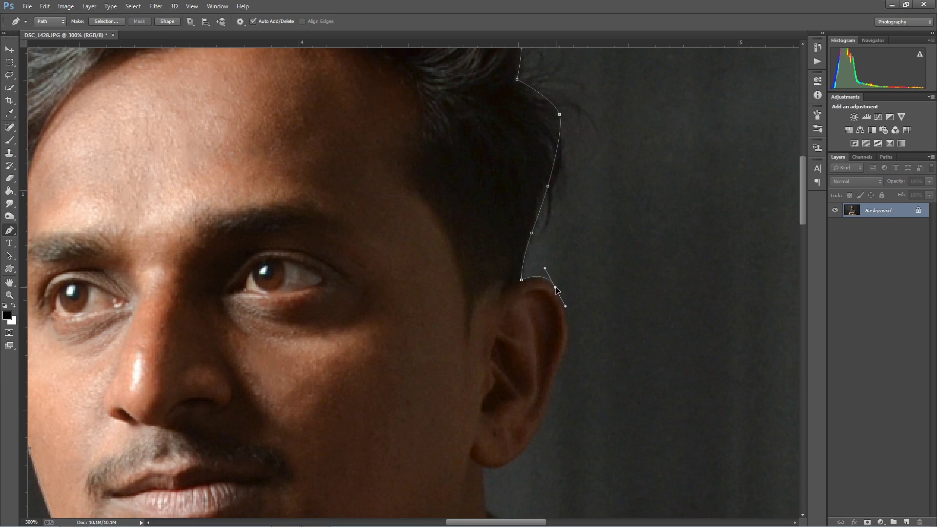
Trace around the ear and down the neck to the collar, redoing the point placed below the earlobe
drag(558, 315, 547, 210)
mouse_move(557, 242)
mouse_down()
mouse_move(550, 268)
mouse_move(553, 250)
mouse_up()
drag(528, 320, 488, 364)
click(479, 401)
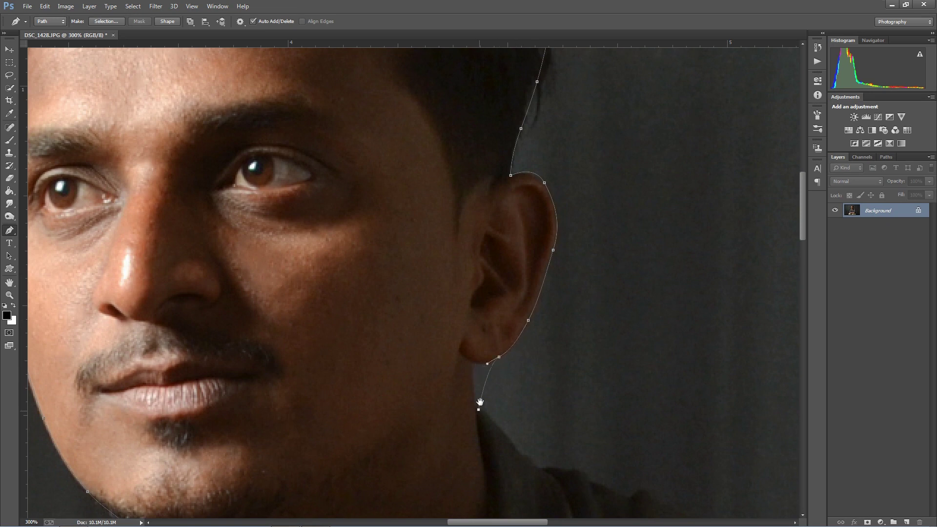
drag(479, 403, 472, 304)
key(ctrl+z)
click(467, 227)
click(470, 270)
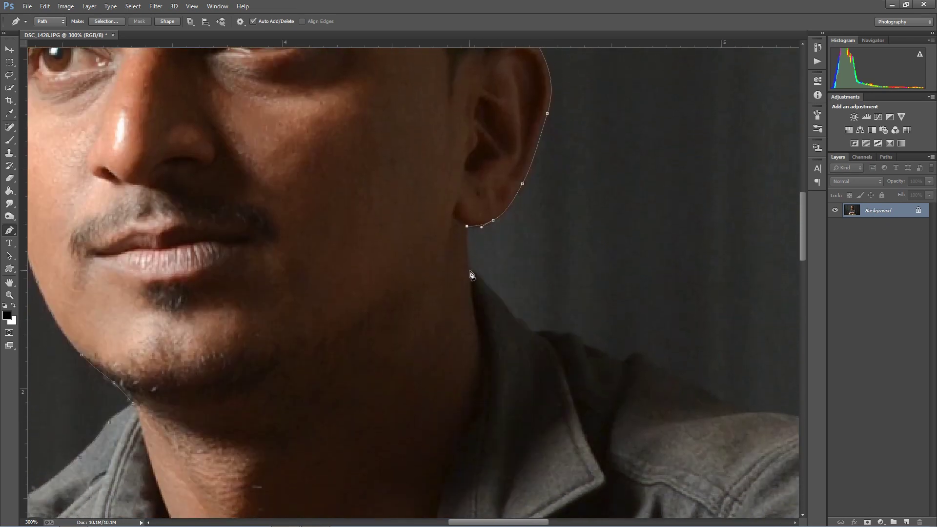
Trace the path along the collar and over the shadowed shoulder to the start of the sleeve
click(531, 333)
drag(506, 305, 582, 346)
click(627, 362)
drag(643, 355, 441, 167)
click(668, 371)
click(685, 381)
click(500, 212)
drag(574, 221, 601, 230)
drag(643, 258, 460, 159)
drag(496, 186, 515, 202)
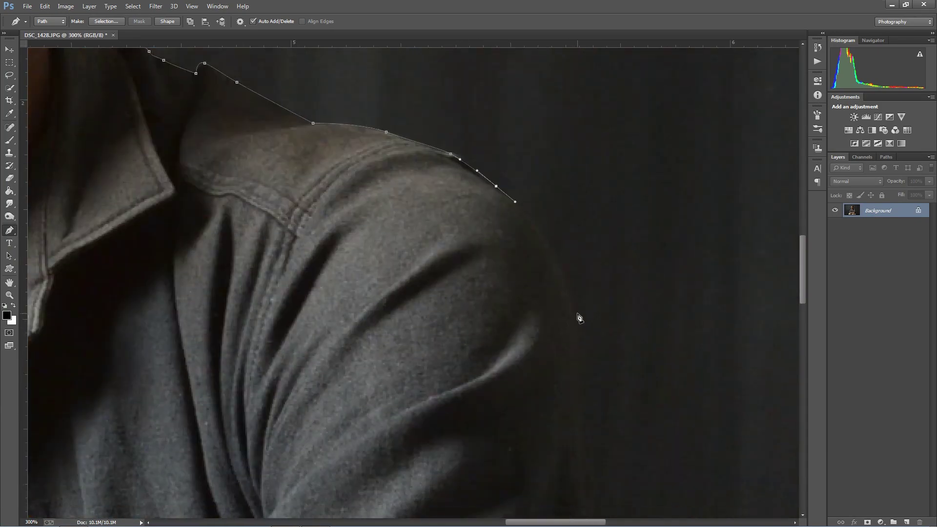
Extend the path down the outer edge of the shadowed sleeve to the elbow
drag(576, 312, 589, 387)
scroll(589, 387, down, 1)
drag(590, 423, 580, 223)
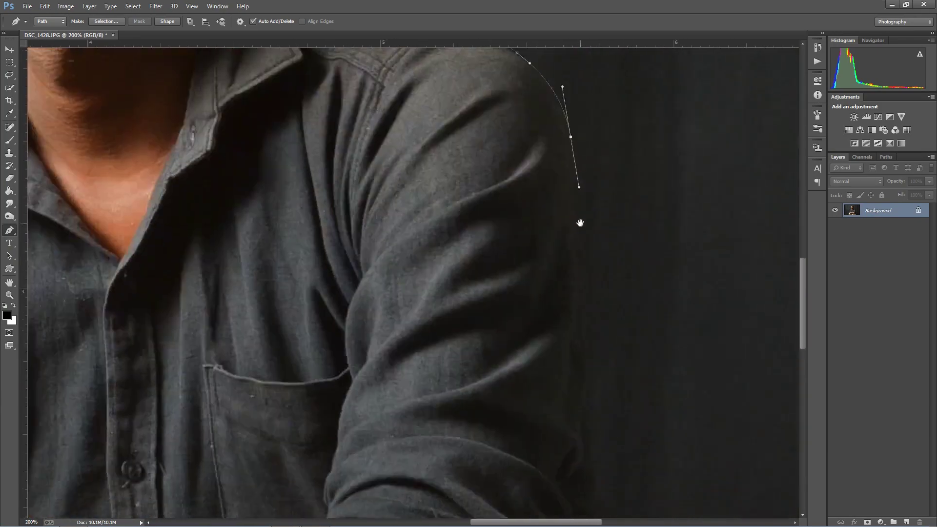
drag(588, 313, 587, 356)
drag(592, 450, 575, 267)
click(597, 337)
drag(626, 457, 579, 303)
Continue the path from the elbow around the dark lower shirt edge to the photo's lower border
drag(558, 238, 558, 260)
drag(565, 285, 576, 297)
drag(608, 351, 611, 365)
click(610, 406)
drag(662, 435, 557, 233)
click(549, 230)
drag(553, 293, 510, 286)
click(552, 327)
click(498, 295)
Close the path around the man below the photo's lower border and change the path operation for combining the subpaths
key(ctrl+minus)
key(ctrl+minus)
key(ctrl+minus)
click(279, 502)
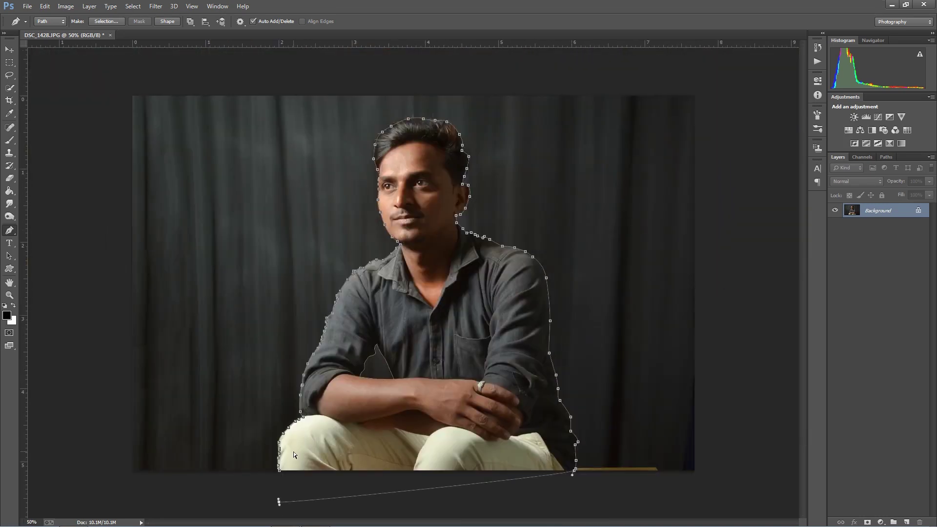
right_click(401, 315)
key(Escape)
click(191, 21)
click(206, 83)
Convert the closed path into a selection and use it as a layer mask to hide the backdrop
right_click(433, 160)
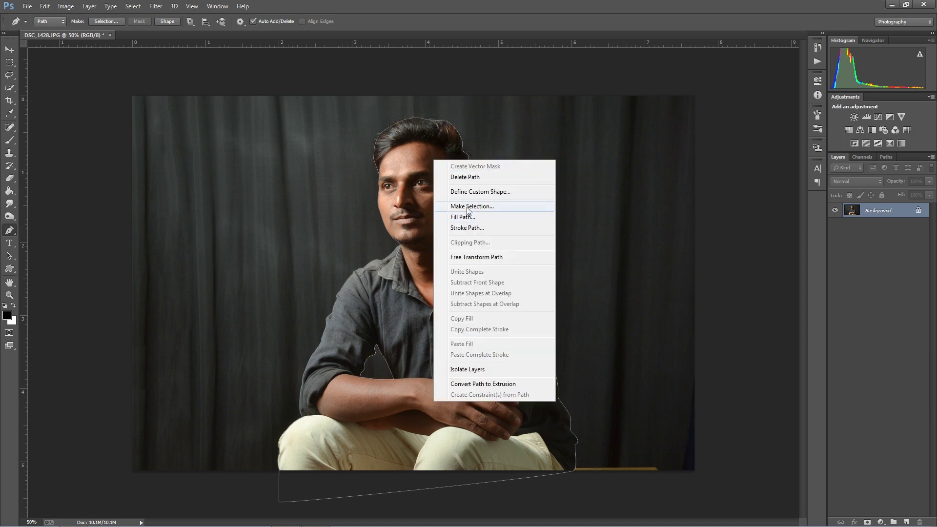
click(468, 206)
click(868, 521)
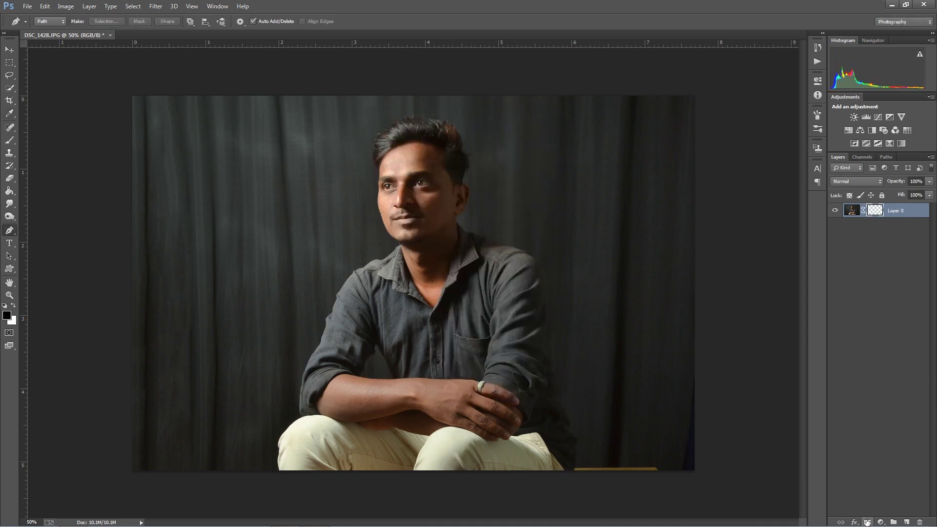
Move the masked portrait slightly down on the canvas and undo the trial resize
key(v)
key(ctrl+minus)
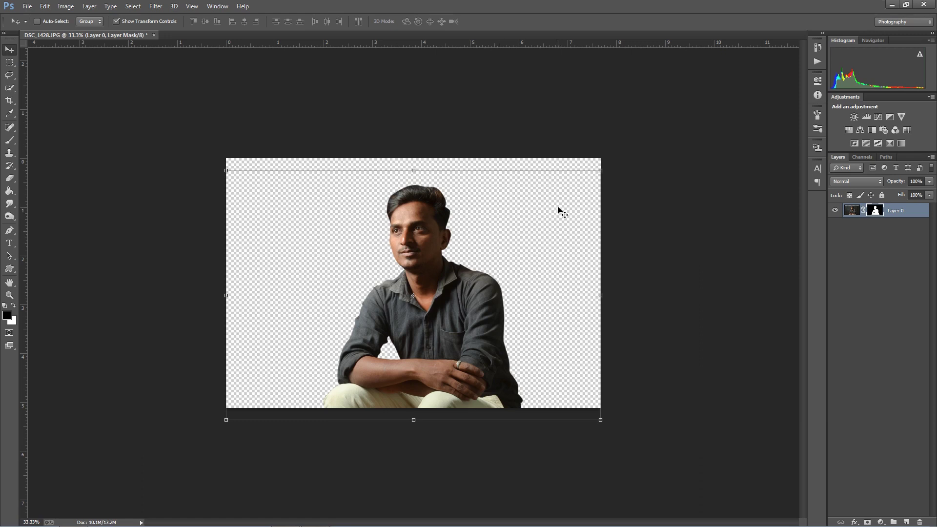
drag(600, 171, 584, 181)
key(Return)
key(ctrl+z)
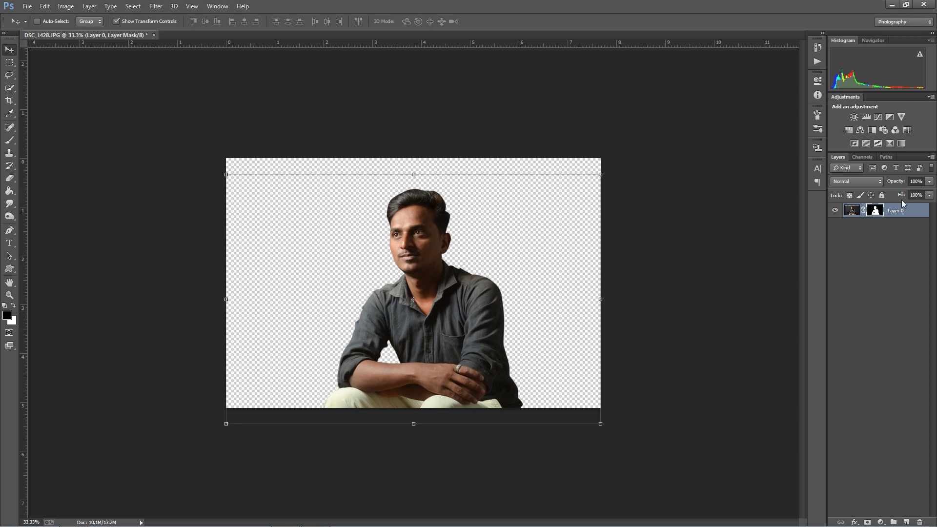
Add a black (000000) Solid Color fill layer and place it beneath the masked portrait layer
click(881, 522)
click(839, 309)
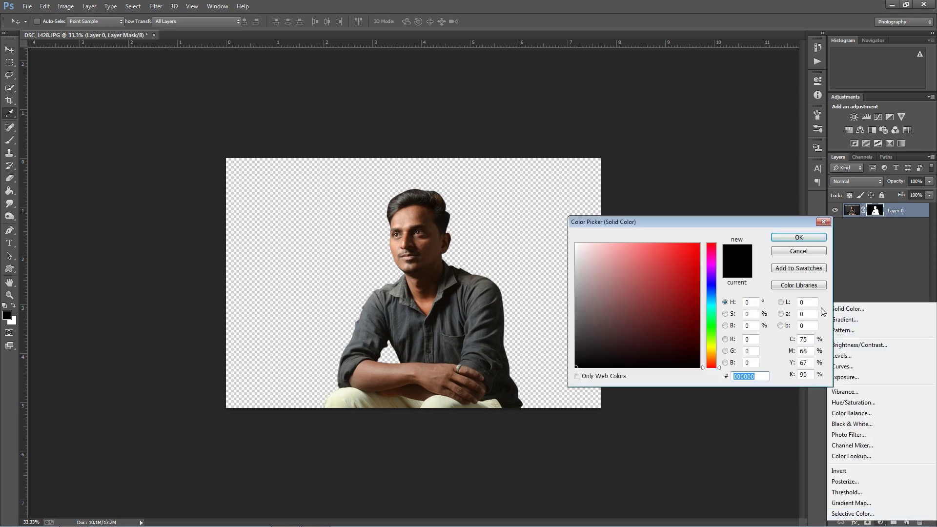
click(804, 237)
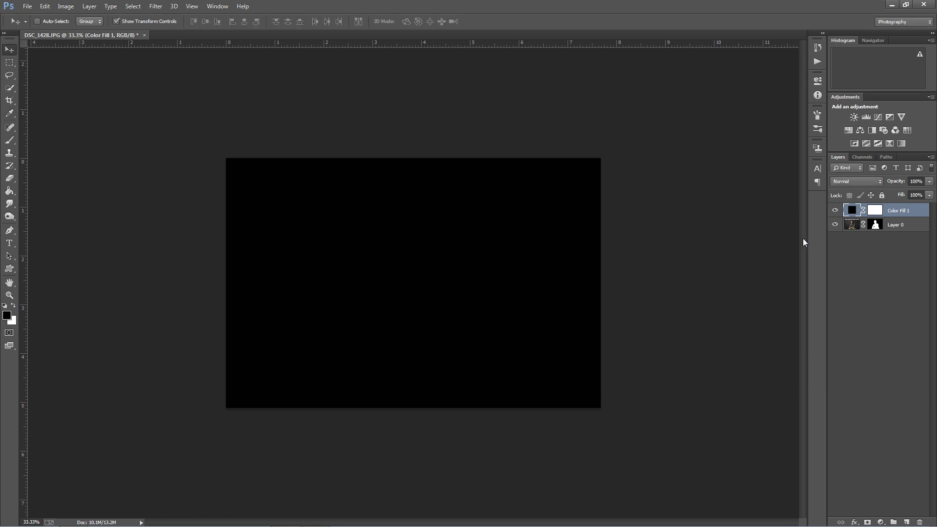
drag(873, 231, 871, 231)
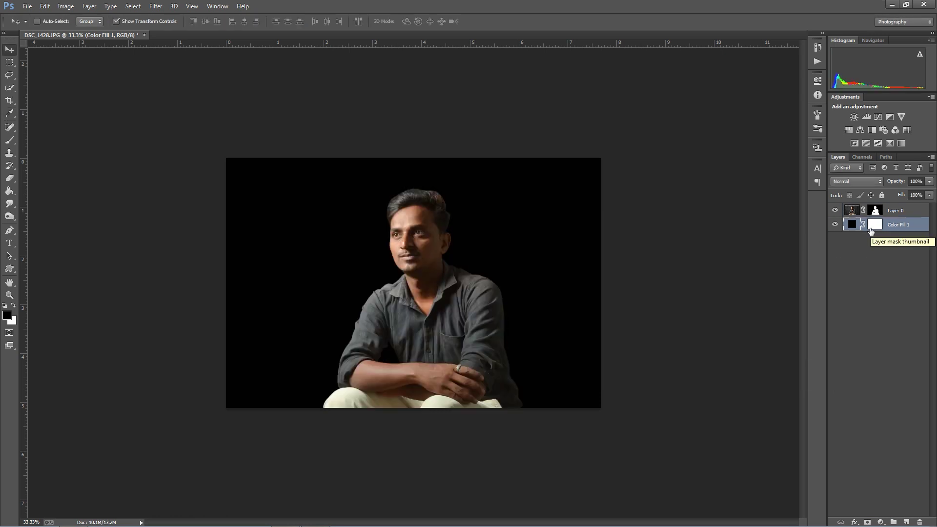
Add a new empty layer above the portrait layer
key(ctrl+plus)
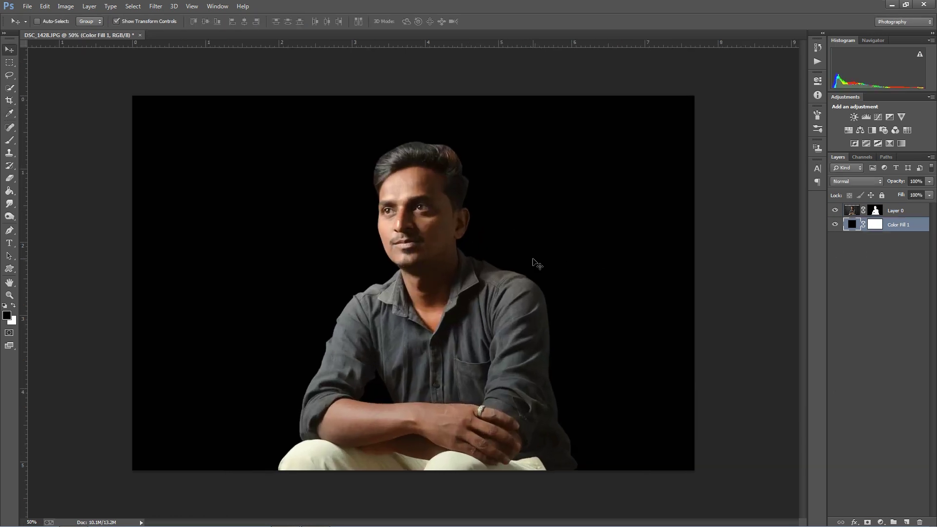
click(902, 216)
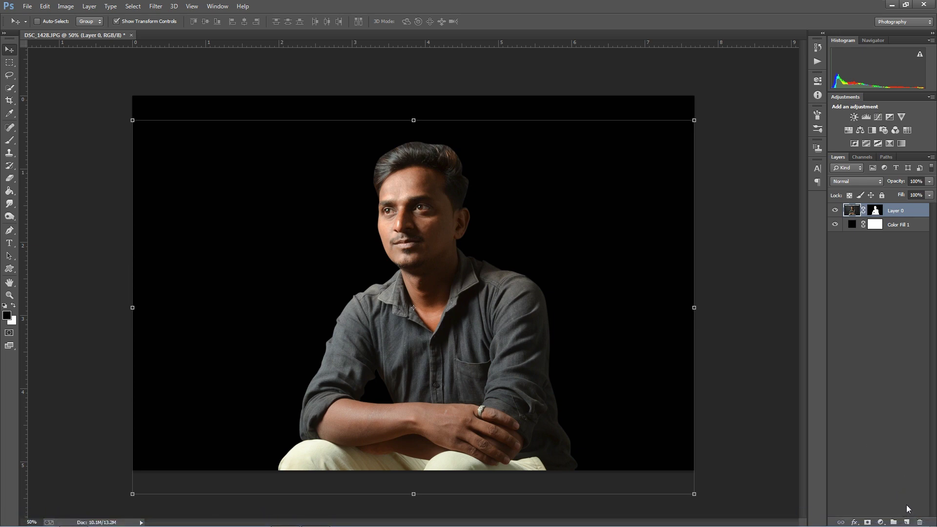
click(906, 522)
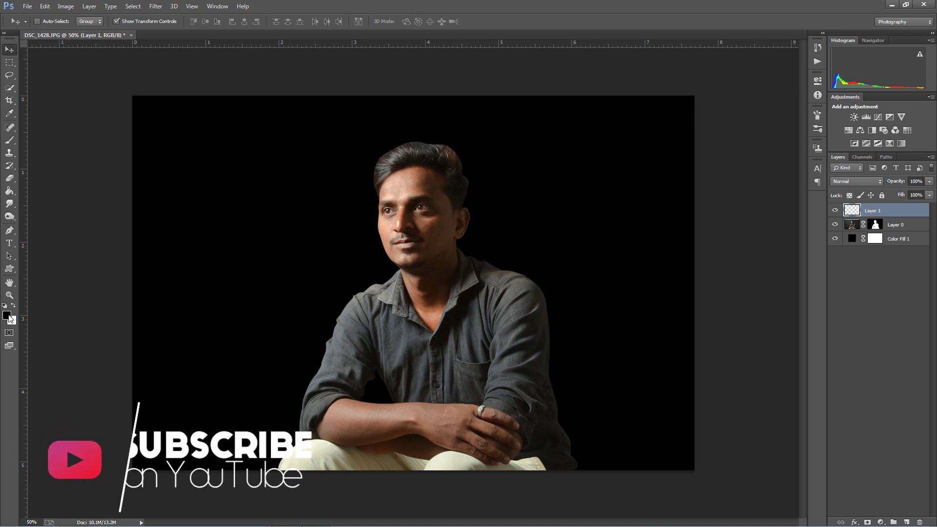
Paint soft black over the hair edges, the ear side and the shoulder on the empty layer, reducing the brush to 175 px
click(12, 142)
ctrl+click(496, 132)
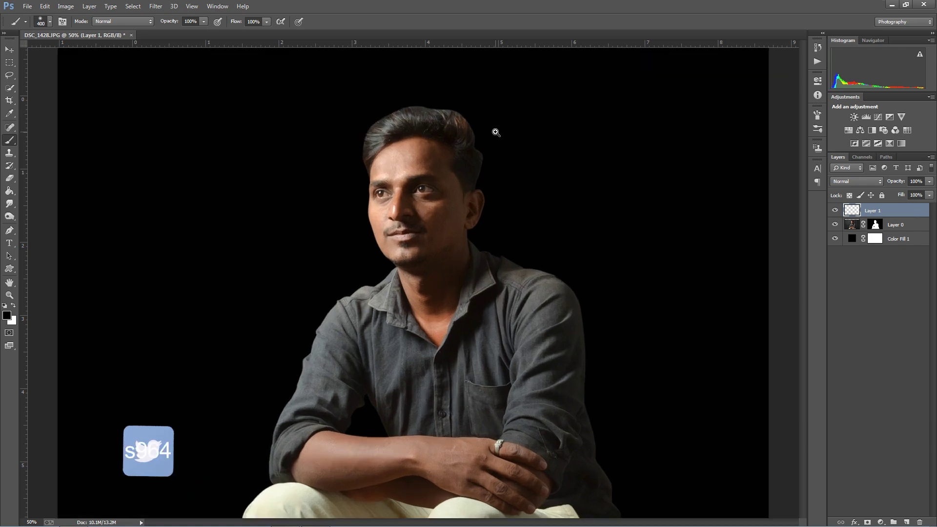
drag(506, 172, 485, 174)
key(bracketleft)
key(bracketleft)
key(bracketleft)
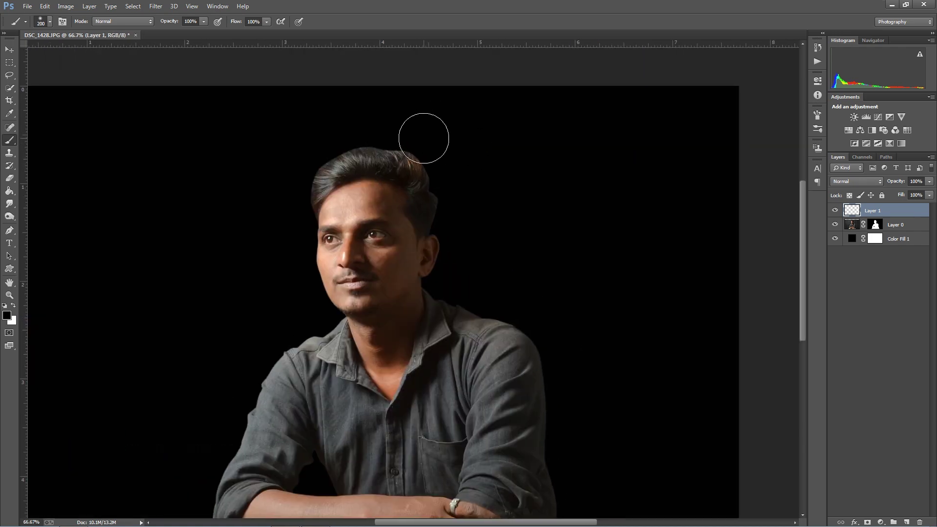
key(bracketleft)
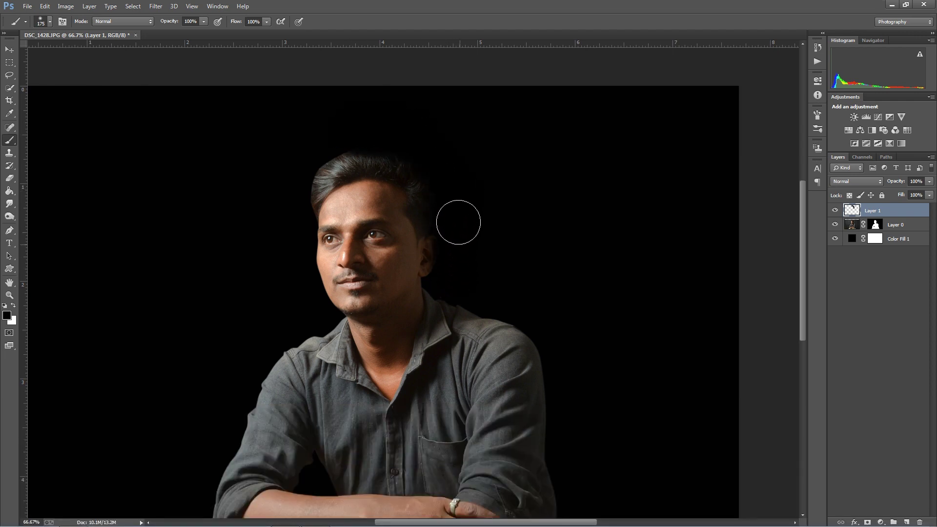
drag(447, 287, 537, 325)
Paint soft black beside the face and down the shadow-side shoulder and sleeve, using a 400 px and then a 300 px brush
key(])
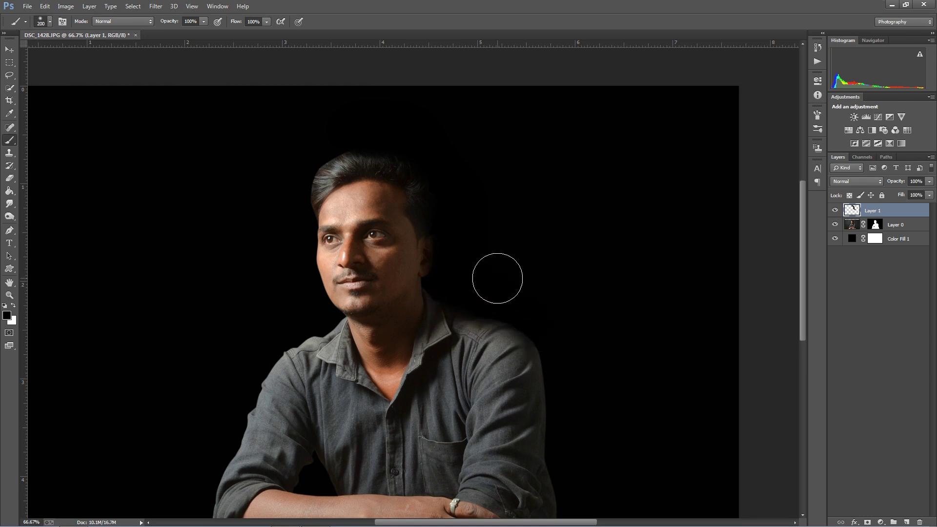
key(])
key(])
key(])
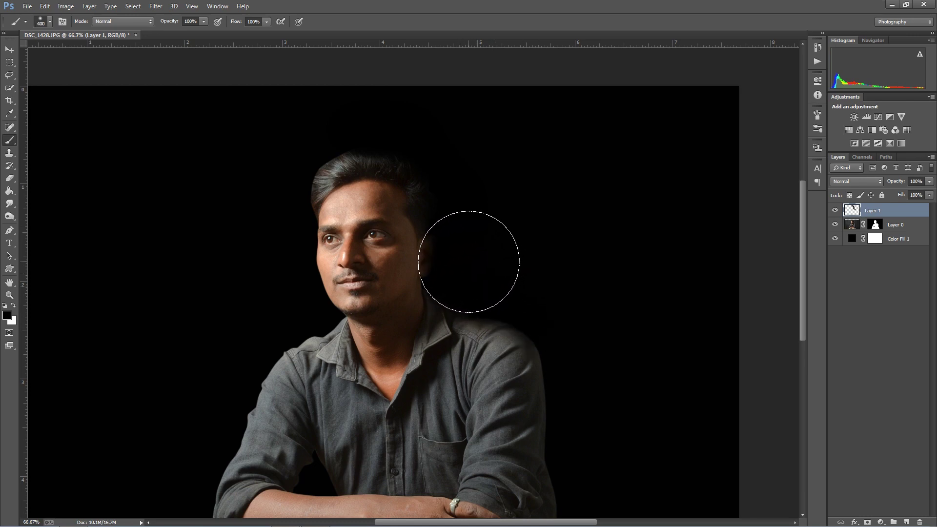
drag(472, 259, 484, 197)
key([)
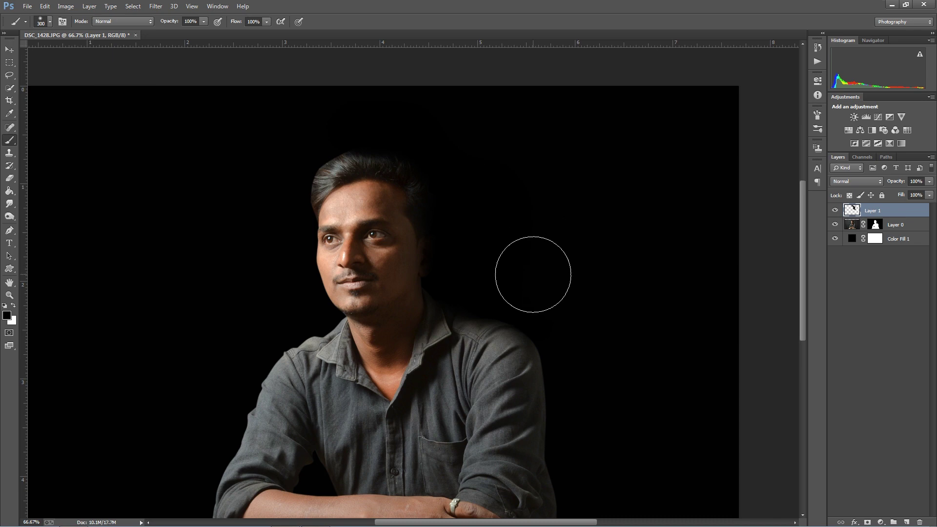
drag(582, 379, 572, 303)
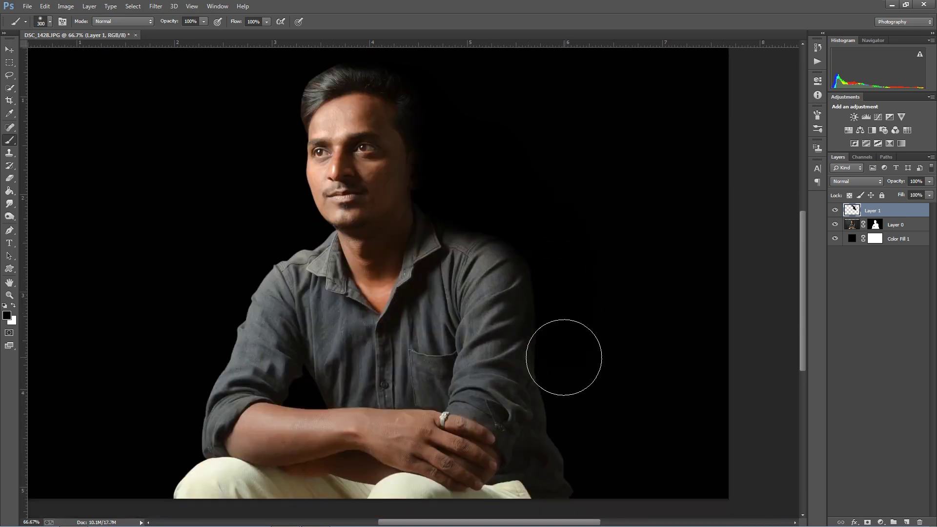
mouse_move(550, 240)
mouse_down()
mouse_move(548, 387)
mouse_move(583, 458)
mouse_up()
key(ctrl+minus)
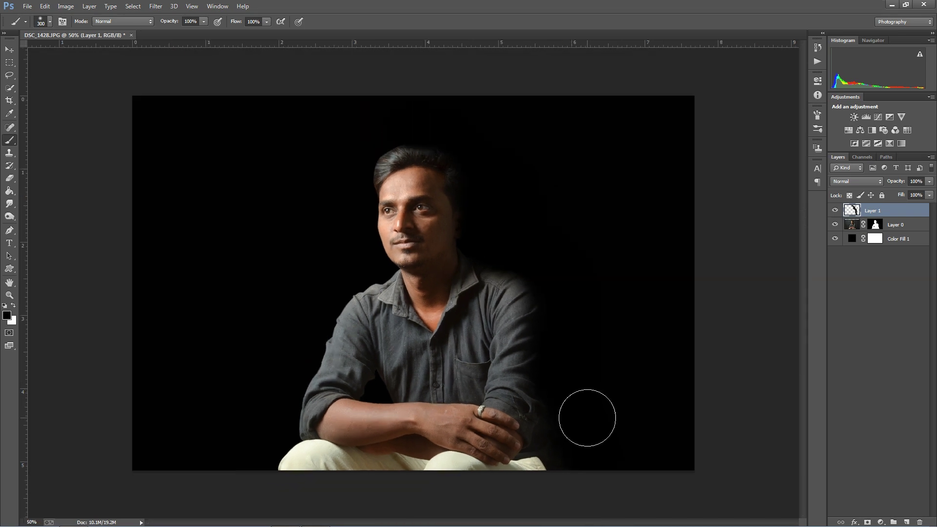
key(5)
key(bracketleft)
drag(535, 287, 509, 277)
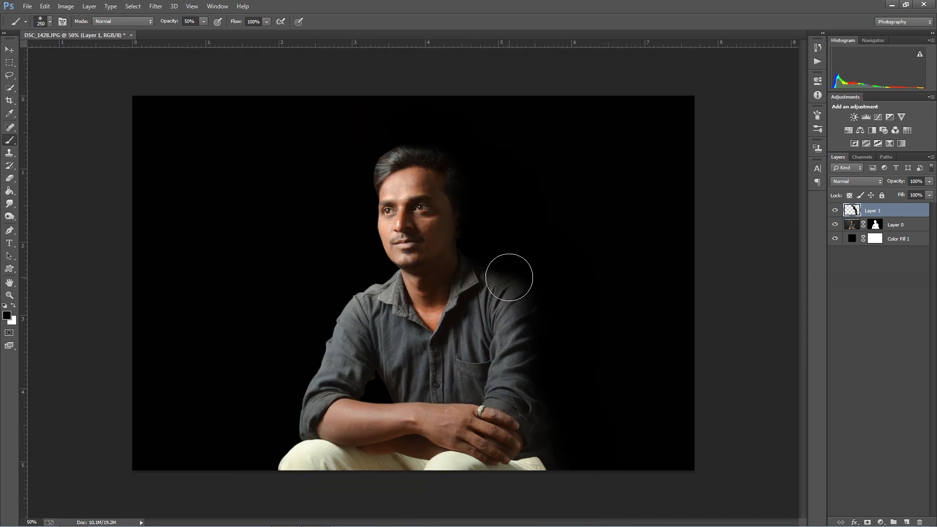
key(ctrl+z)
Darken the shadow-side sleeve and clasped hands with a 400 px black brush at 20% opacity, undoing and repainting one stroke
key(bracketright)
key(bracketright)
key(2)
mouse_move(503, 287)
mouse_down()
mouse_move(535, 352)
mouse_move(504, 444)
mouse_move(539, 433)
mouse_up()
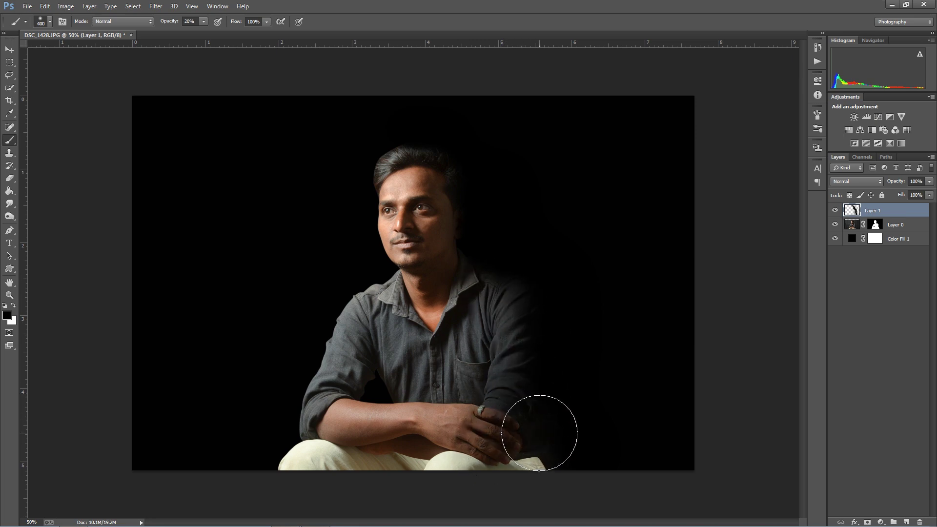
key(ctrl+z)
drag(535, 379, 518, 457)
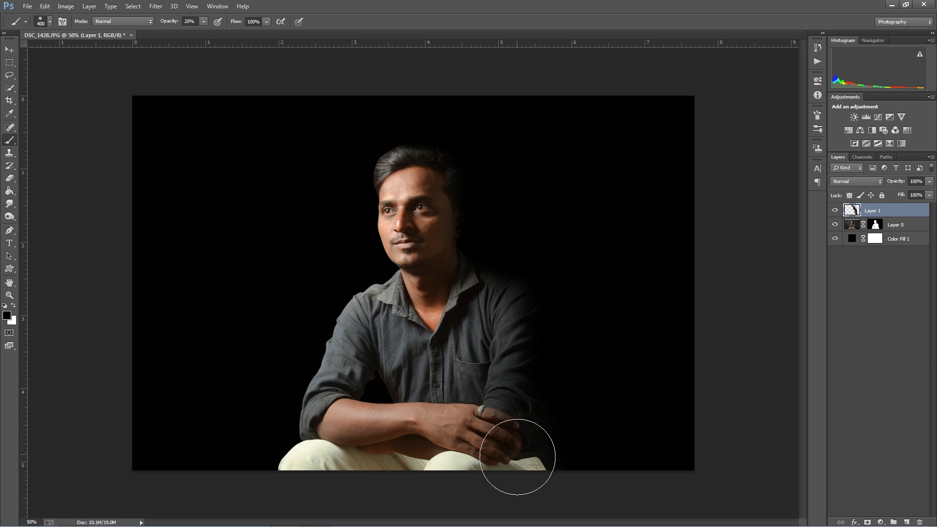
Paint black over the outer knee and lower trouser edge with a 300 px brush at 80% opacity
key(bracketleft)
key(bracketleft)
key(bracketright)
key(bracketright)
key(bracketright)
key(bracketleft)
mouse_move(278, 481)
mouse_down()
mouse_move(282, 442)
mouse_move(288, 471)
mouse_move(272, 425)
mouse_move(275, 432)
mouse_up()
key(8)
mouse_move(275, 427)
mouse_down()
mouse_move(269, 482)
mouse_move(284, 464)
mouse_up()
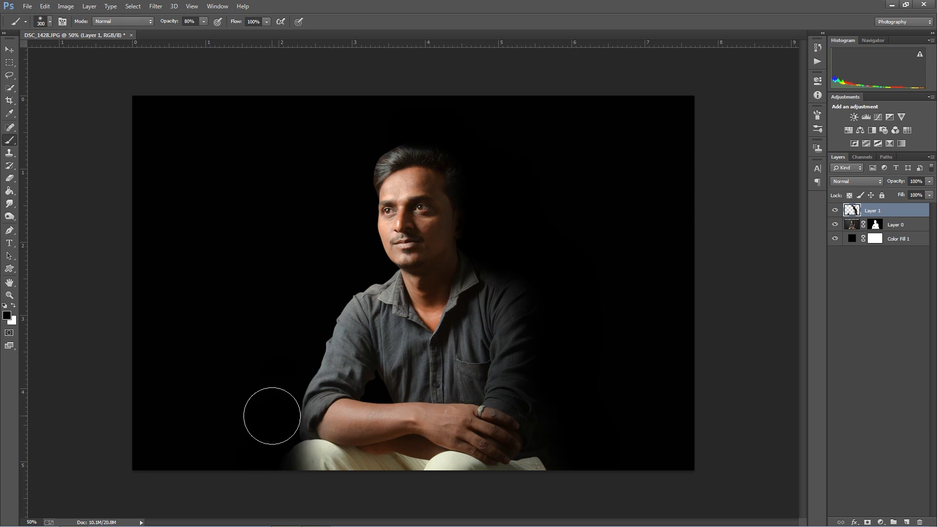
mouse_move(286, 488)
mouse_down()
mouse_move(439, 510)
mouse_move(476, 497)
mouse_move(290, 475)
mouse_move(551, 498)
mouse_move(278, 498)
mouse_move(570, 487)
mouse_move(281, 486)
mouse_up()
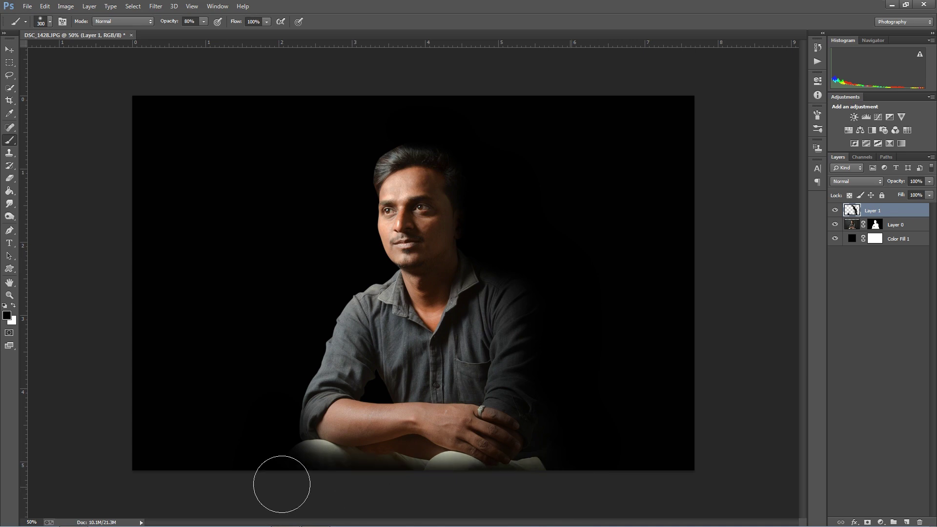
Fade the trousers and clasped hands into black along the image's lower edge, enlarging the brush up to 1100 px
key(bracketright)
key(bracketright)
key(bracketright)
key(bracketright)
key(bracketright)
mouse_move(540, 481)
mouse_down()
mouse_move(327, 507)
mouse_move(509, 498)
mouse_move(565, 464)
mouse_up()
key(bracketright)
key(bracketright)
click(521, 479)
key(bracketright)
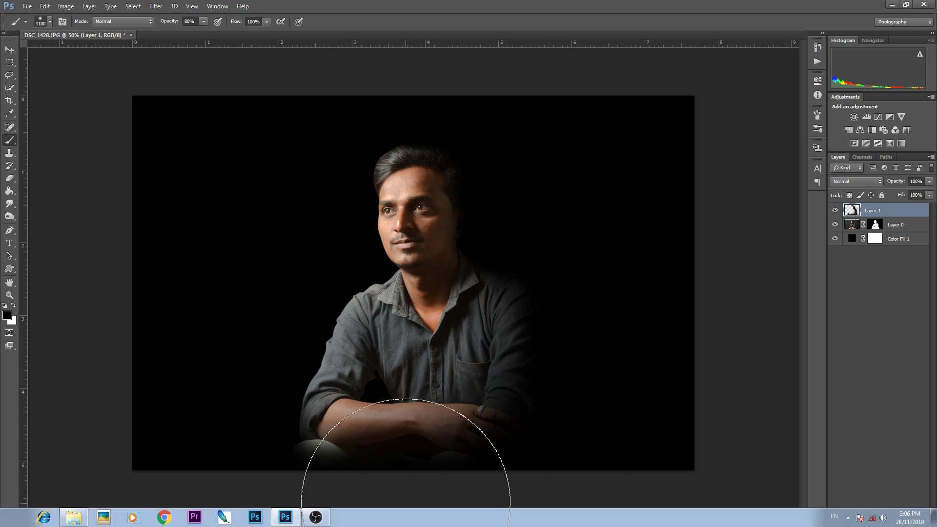
Soften the front hairline and outer hair edge with black, using a brush reduced to 125 px
scroll(401, 171, up, 2)
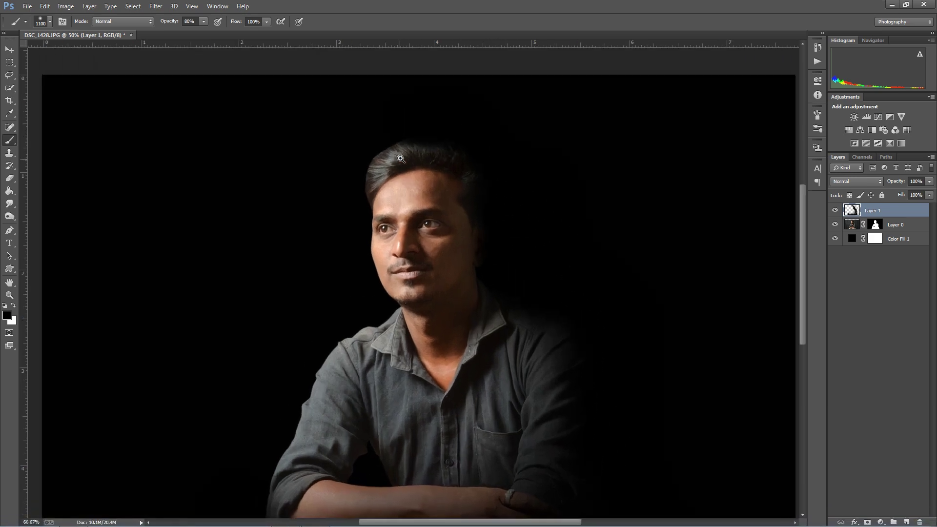
key(bracketleft)
key(bracketleft)
key(bracketleft)
key(bracketleft)
key(bracketleft)
key(bracketleft)
key(bracketleft)
key(bracketleft)
key(bracketleft)
key(bracketleft)
key(bracketleft)
key(bracketleft)
key(bracketleft)
key(bracketleft)
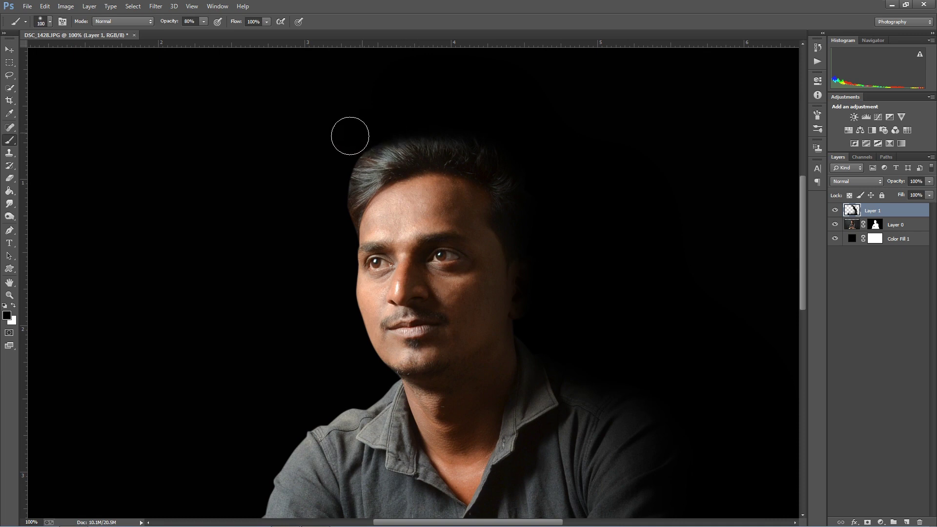
key(bracketright)
mouse_move(340, 232)
mouse_down()
mouse_move(323, 192)
mouse_move(328, 154)
mouse_up()
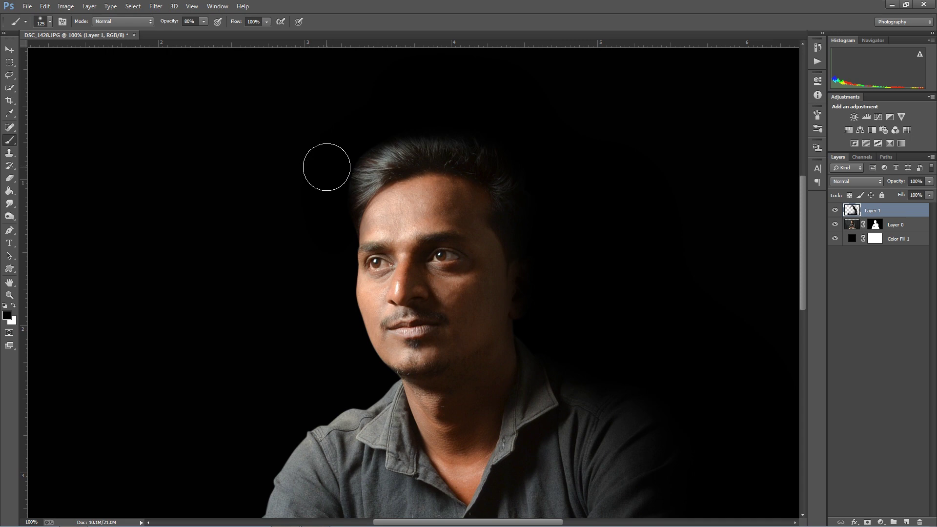
Erase the excess black over the front of the hair with a 150 px Eraser
key(e)
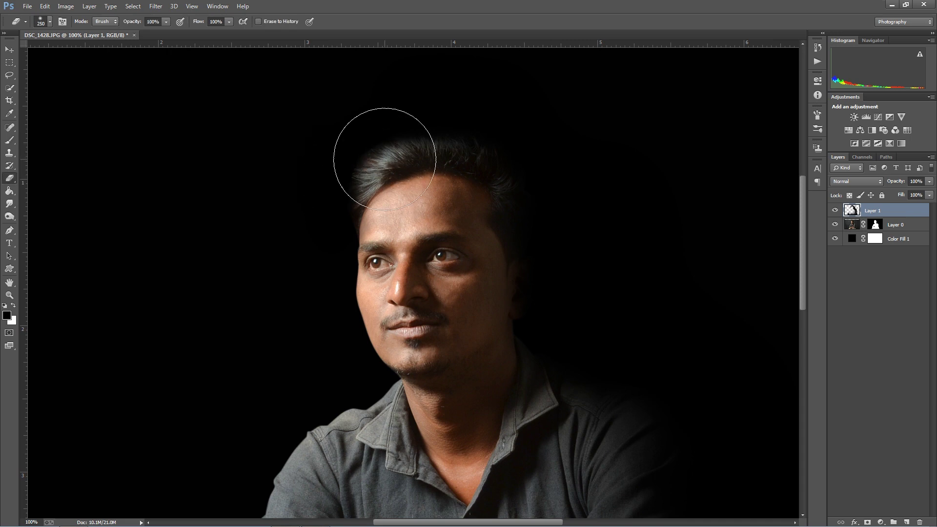
key(bracketleft)
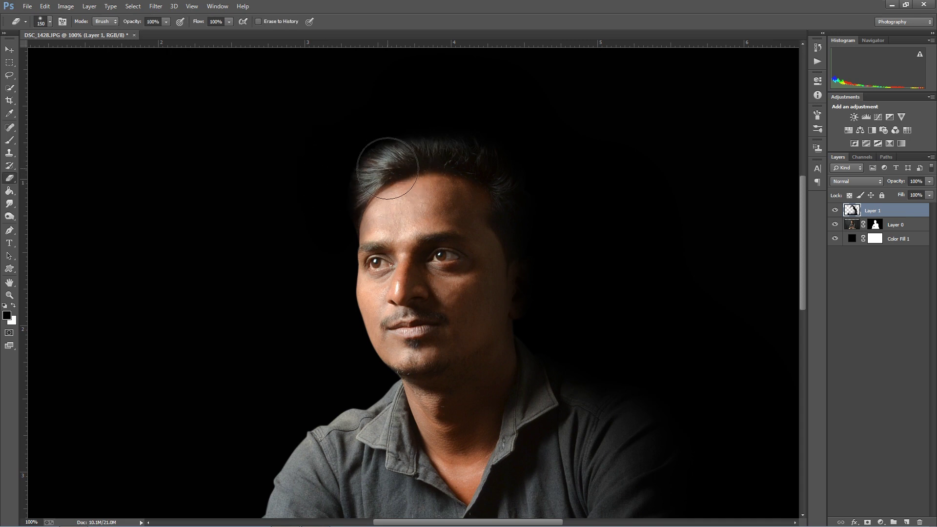
click(386, 168)
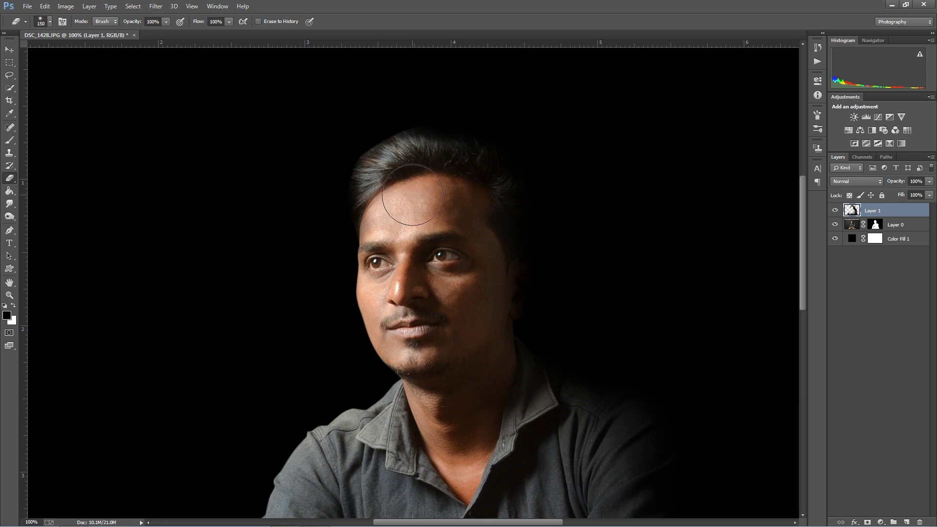
Examine the blended portrait as a whole and up close around the hair and face edges
key(v)
key(ctrl+minus)
key(ctrl+minus)
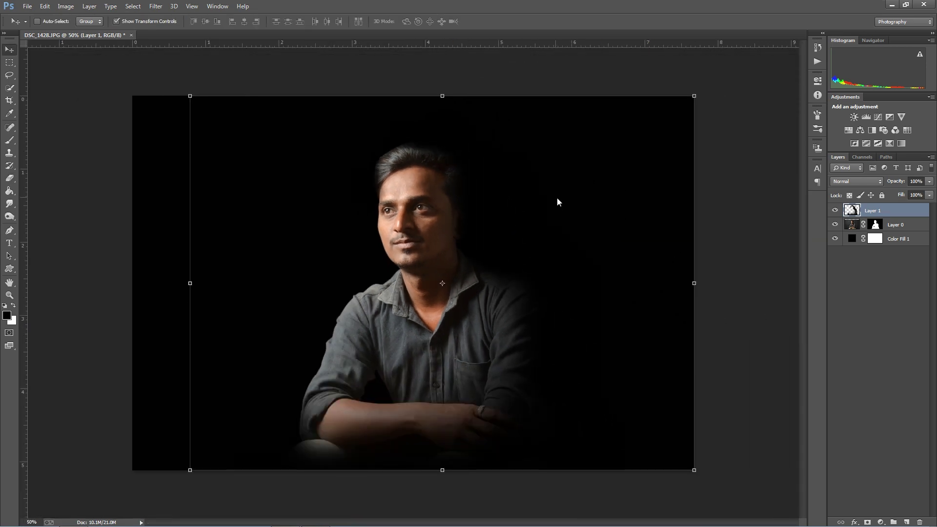
right_click(428, 217)
click(431, 220)
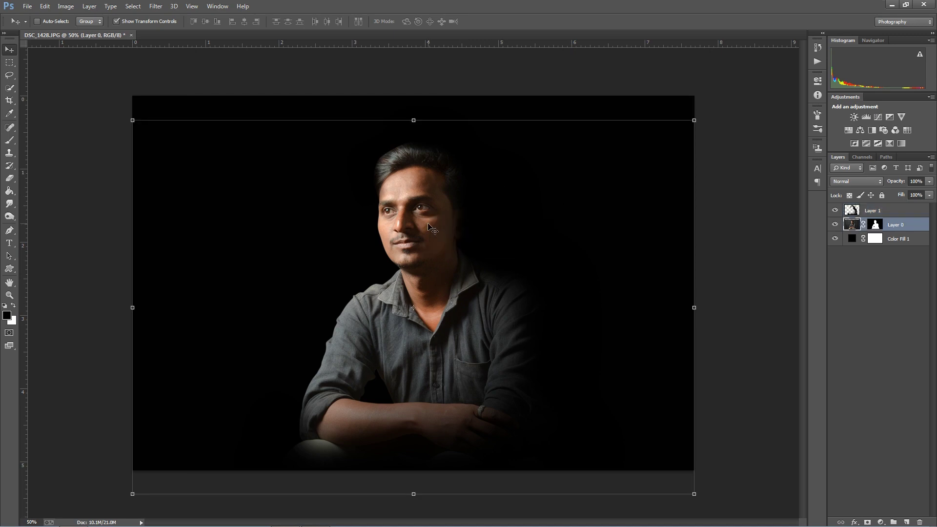
ctrl+click(419, 232)
ctrl+click(435, 159)
ctrl+alt+click(435, 159)
ctrl+alt+click(435, 159)
ctrl+click(403, 198)
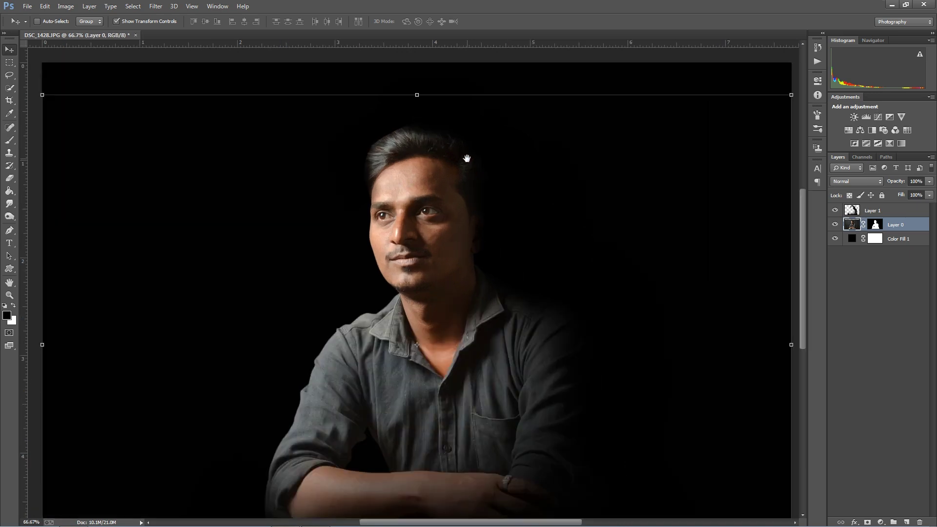
ctrl+click(442, 134)
Select the shadow-painting Layer 1 and paint black at 80% opacity over both hair edges, enlarging the brush to 400 px
click(841, 214)
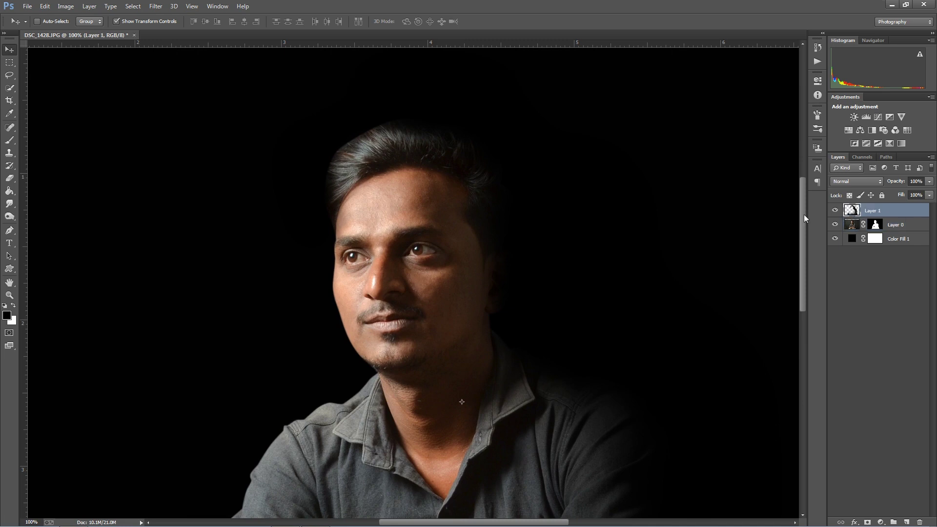
key(b)
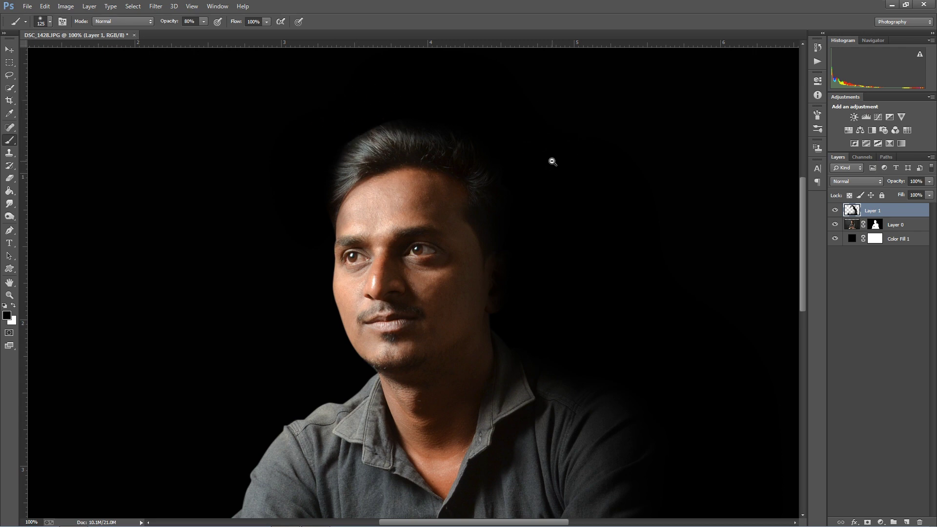
key(ctrl+minus)
key(ctrl+minus)
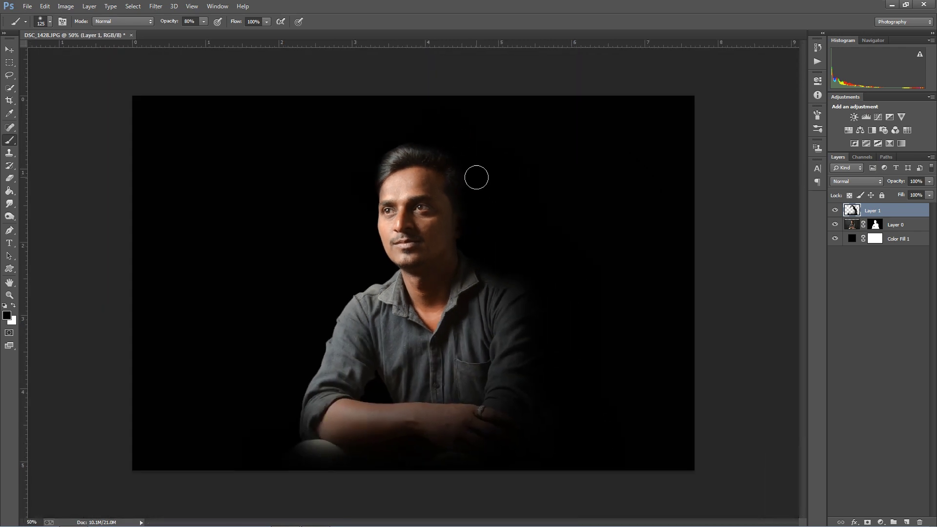
key(bracketright)
key(bracketright)
key(bracketright)
key(bracketright)
key(bracketright)
key(bracketright)
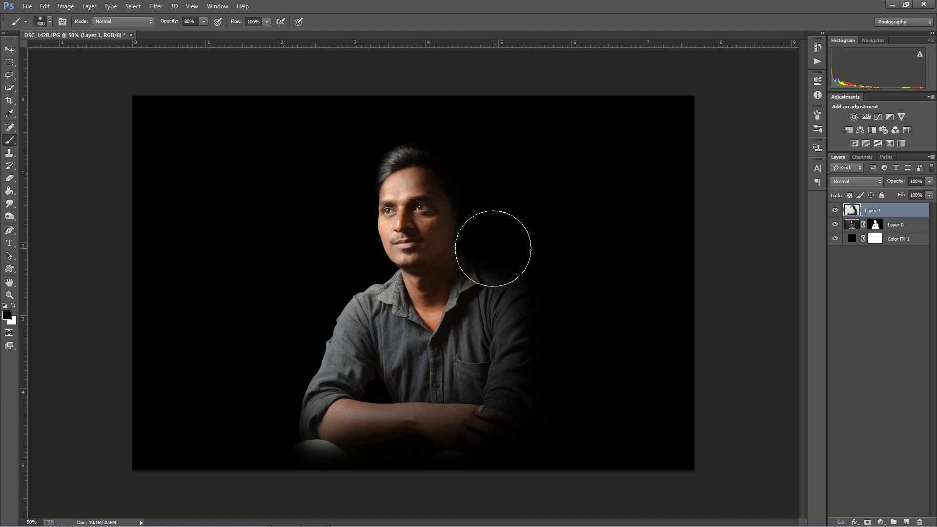
Gently darken the neck, collar and shadow-side shoulder with black at 20% opacity, varying the brush between 175 and 300 px
key(bracketleft)
key(bracketleft)
key(bracketleft)
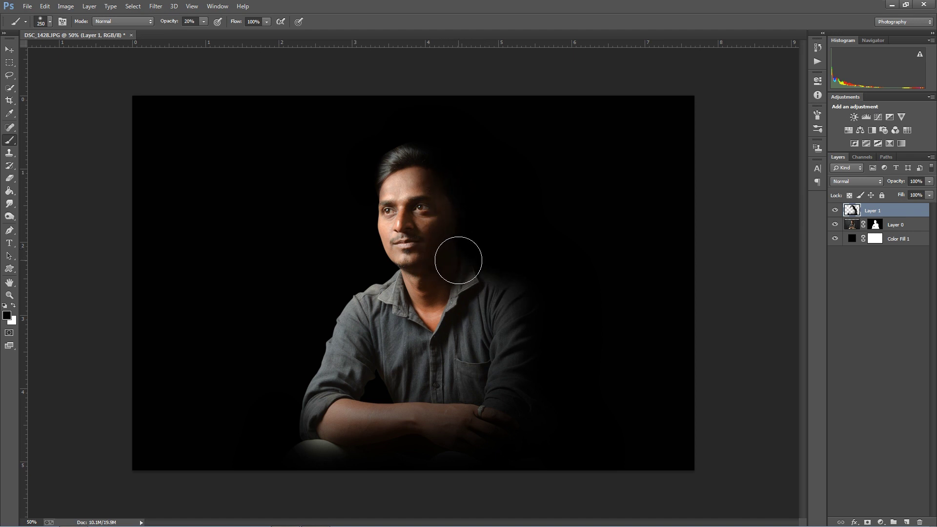
key(bracketleft)
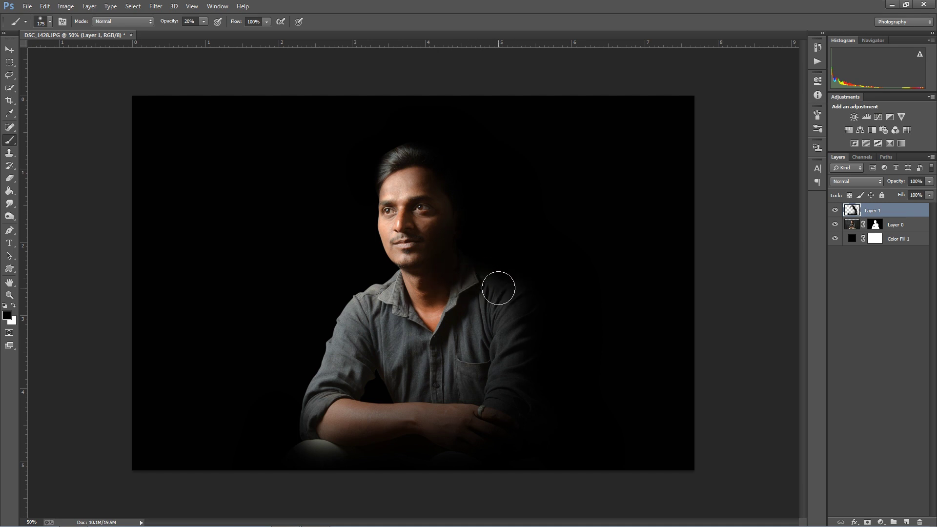
key(bracketright)
key(bracketright)
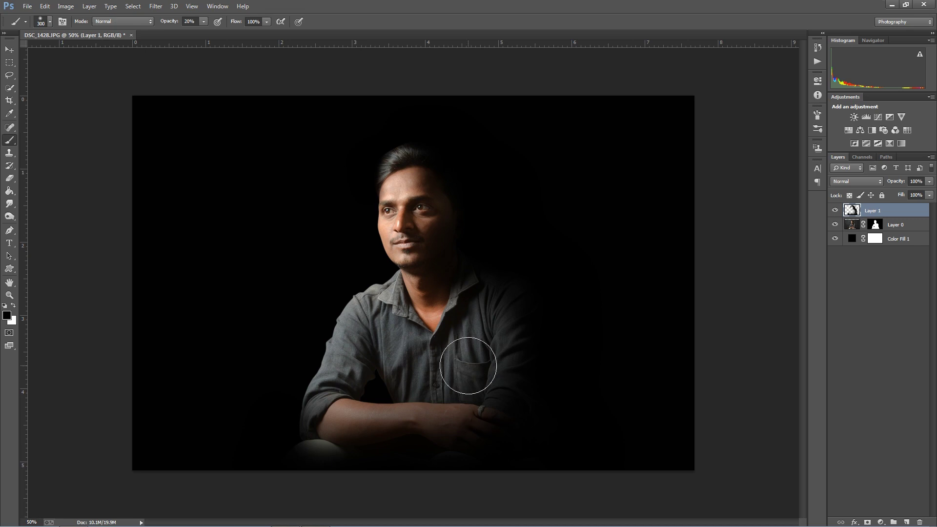
key(v)
ctrl+click(431, 218)
ctrl+click(431, 217)
alt+click(430, 221)
alt+click(429, 226)
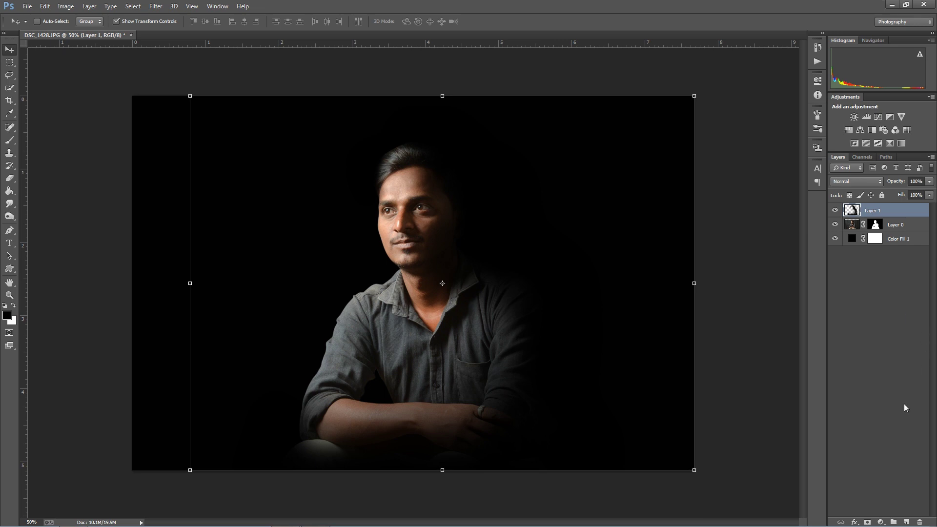
Add a Gradient Map adjustment layer on top, move its black stop slightly inward and set the gradient midpoint to 41%
click(882, 521)
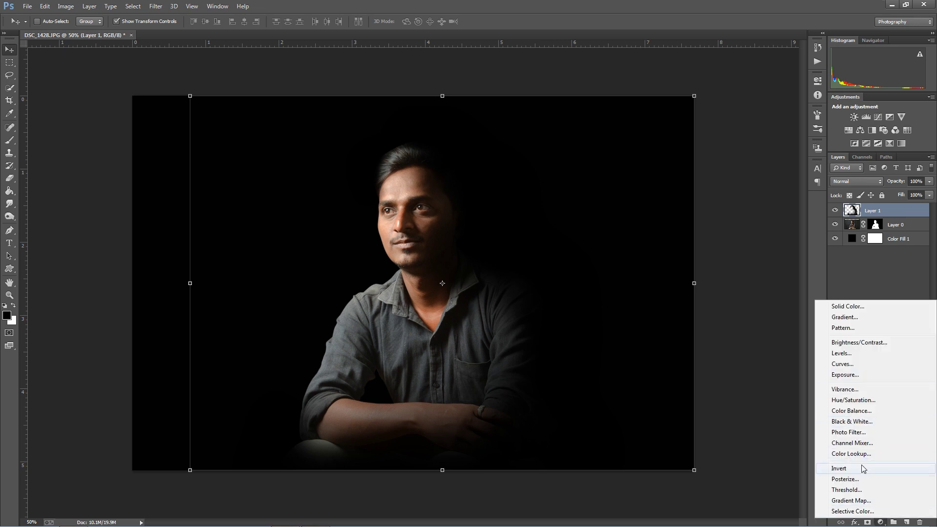
click(858, 502)
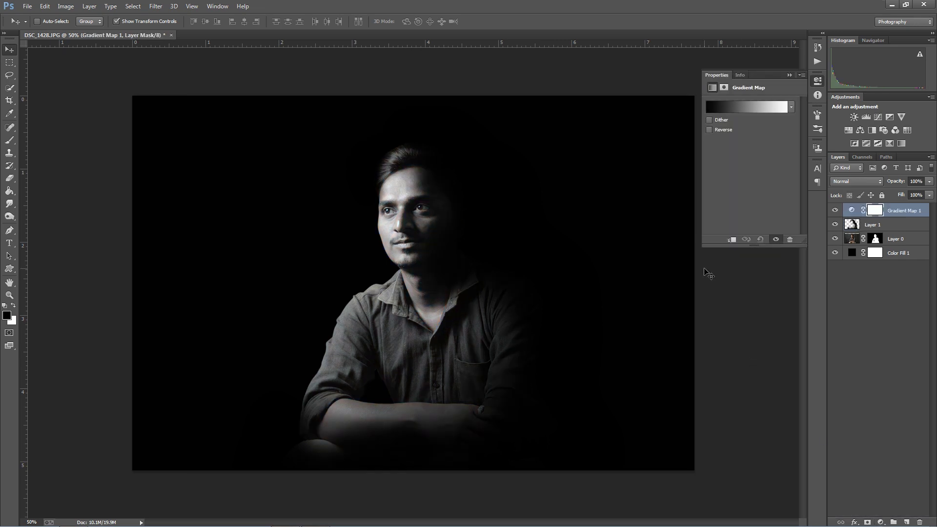
click(750, 106)
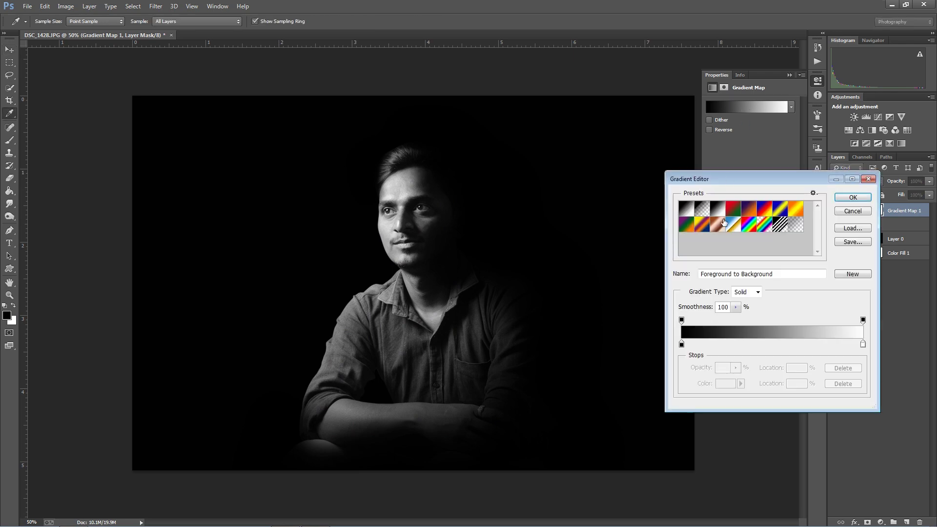
drag(683, 346, 696, 346)
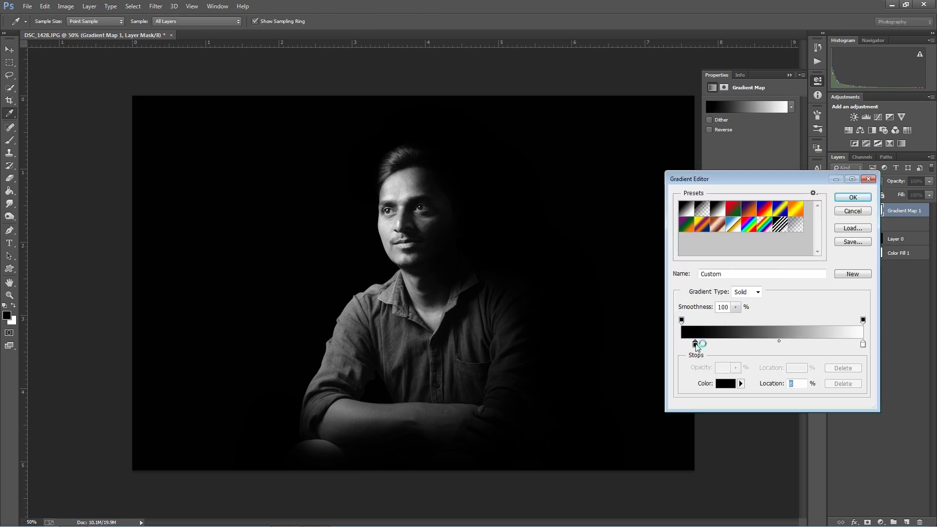
drag(695, 347, 693, 347)
drag(778, 343, 764, 341)
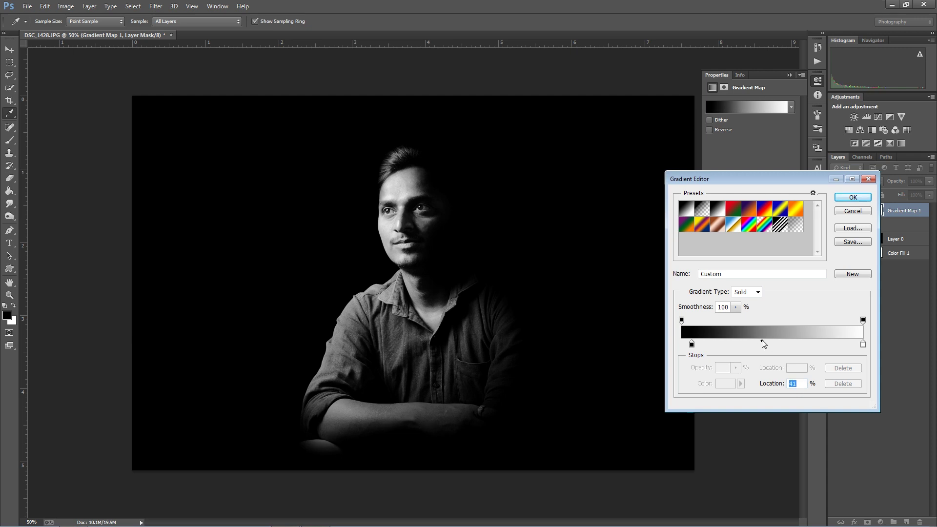
click(847, 198)
Place a copy of the gradient's white colour stop at 66% and change its colour to a neutral grey
click(862, 344)
drag(863, 345, 801, 346)
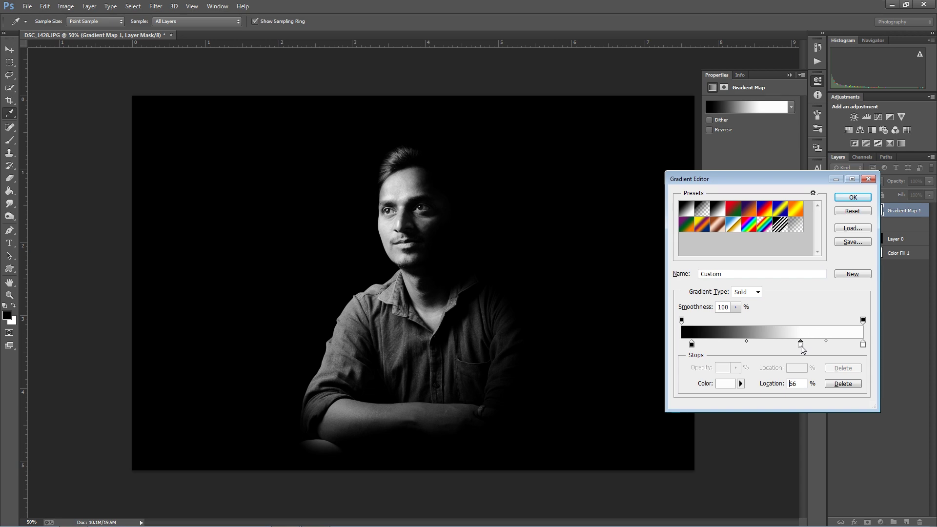
click(718, 386)
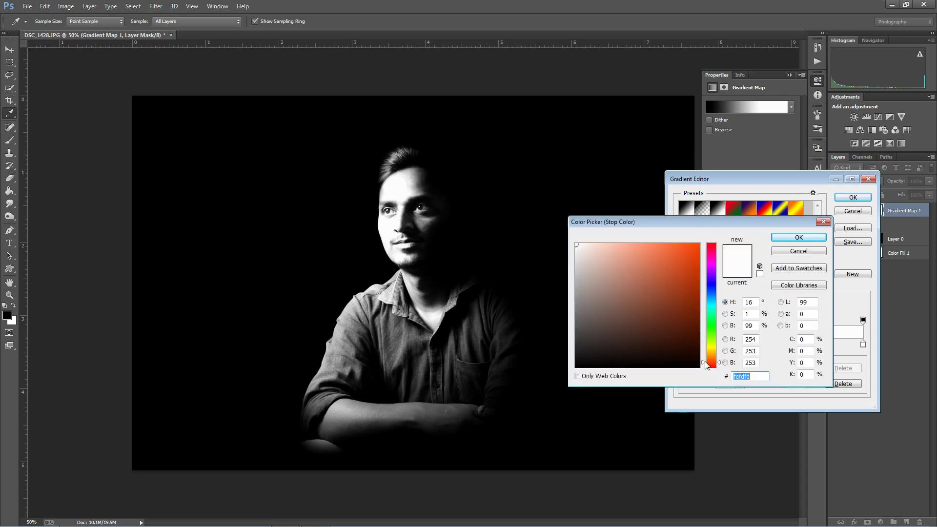
click(576, 322)
drag(576, 314, 576, 281)
click(795, 238)
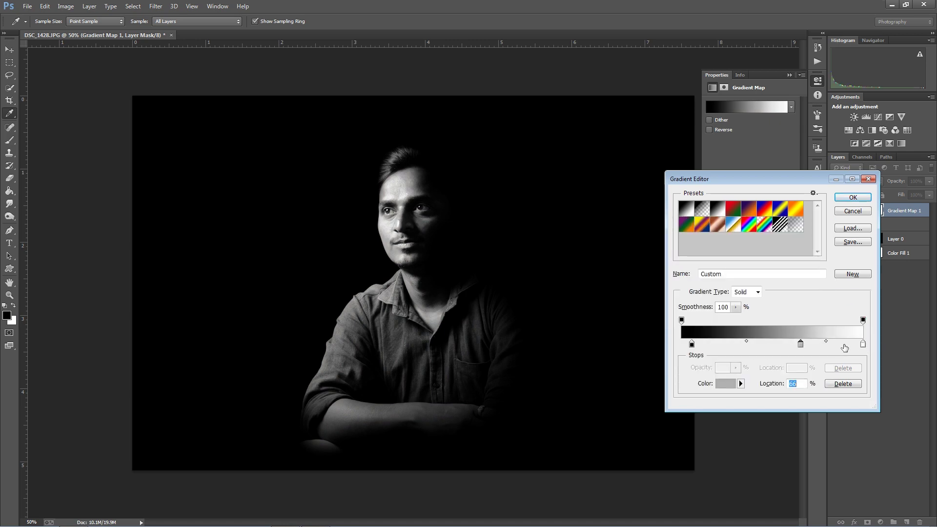
Set the gradient's end stop to near-white fffefe and place a white stop at 45%
click(862, 344)
click(725, 385)
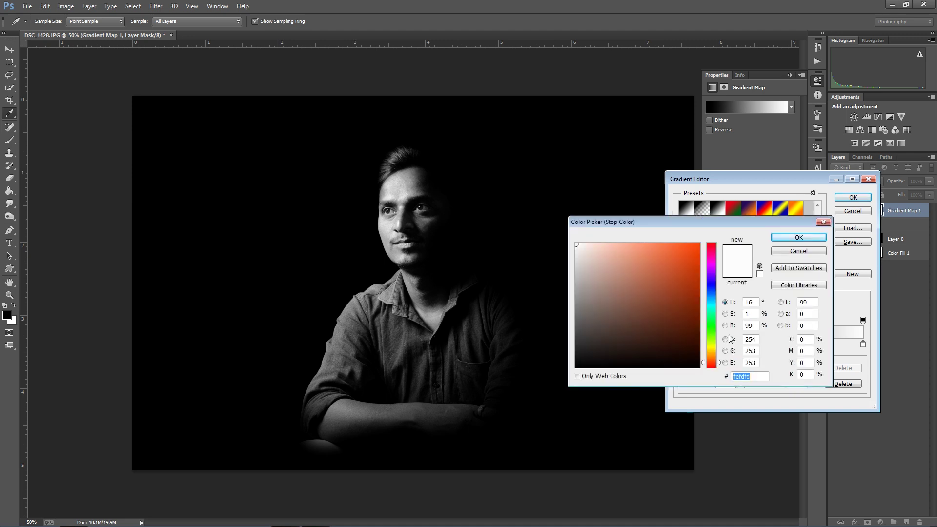
drag(630, 255, 683, 264)
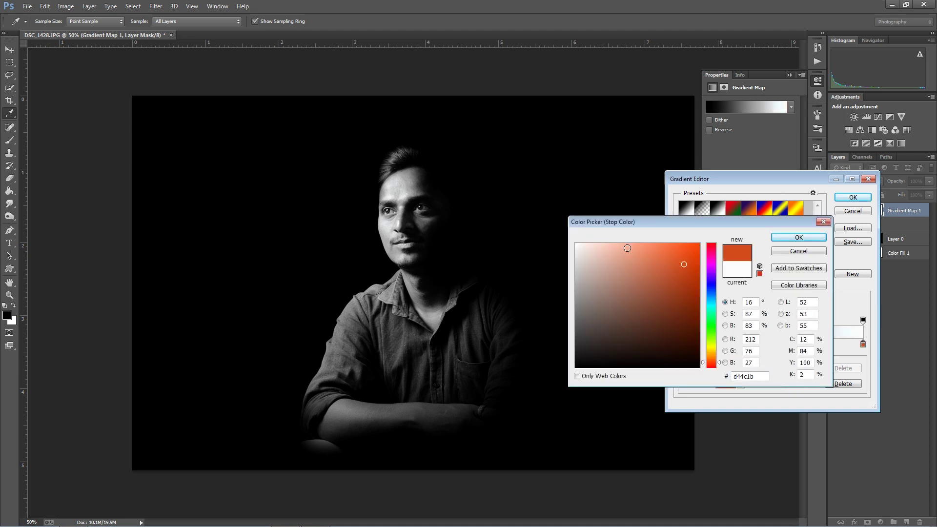
click(580, 243)
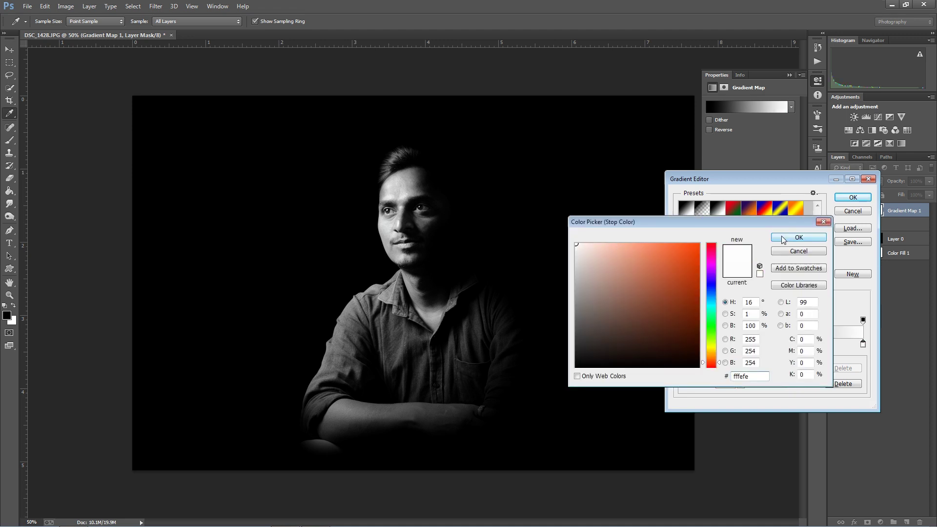
click(799, 237)
drag(863, 347, 766, 346)
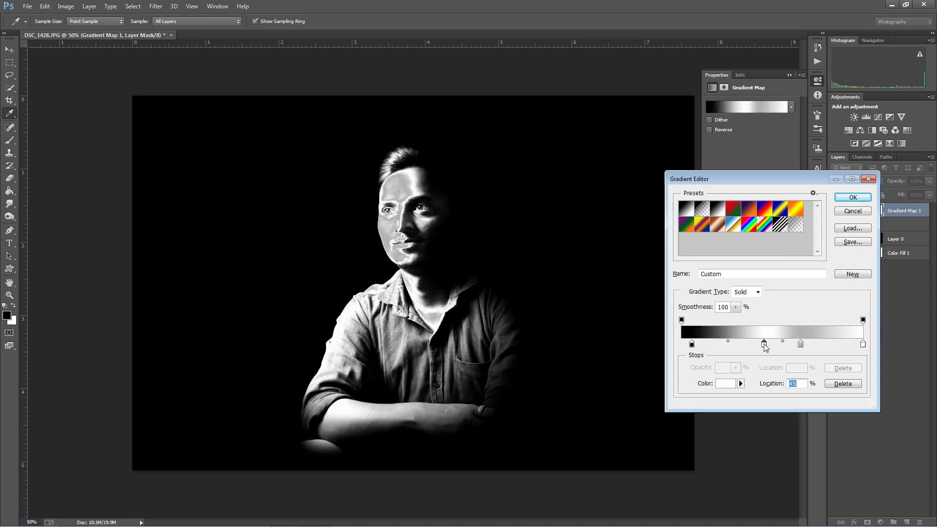
double_click(764, 345)
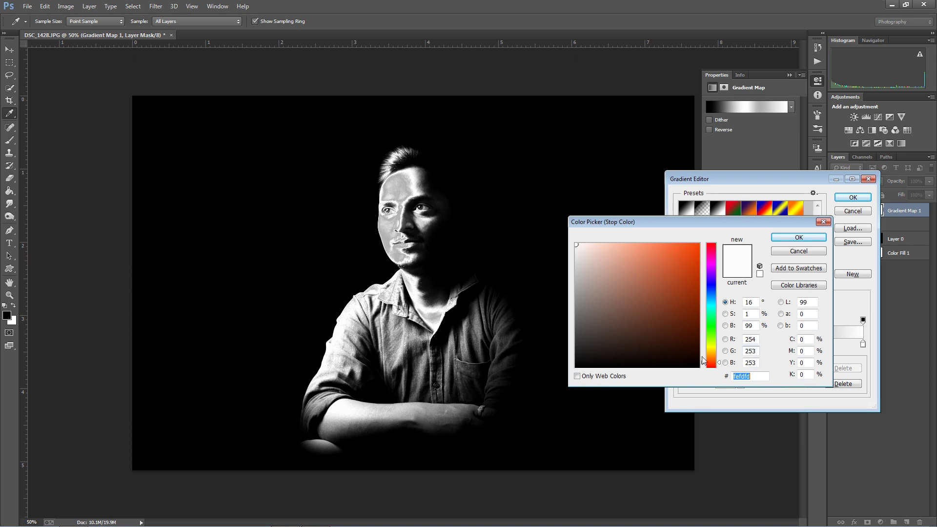
mouse_move(608, 299)
mouse_down()
mouse_move(652, 300)
mouse_move(660, 318)
mouse_up()
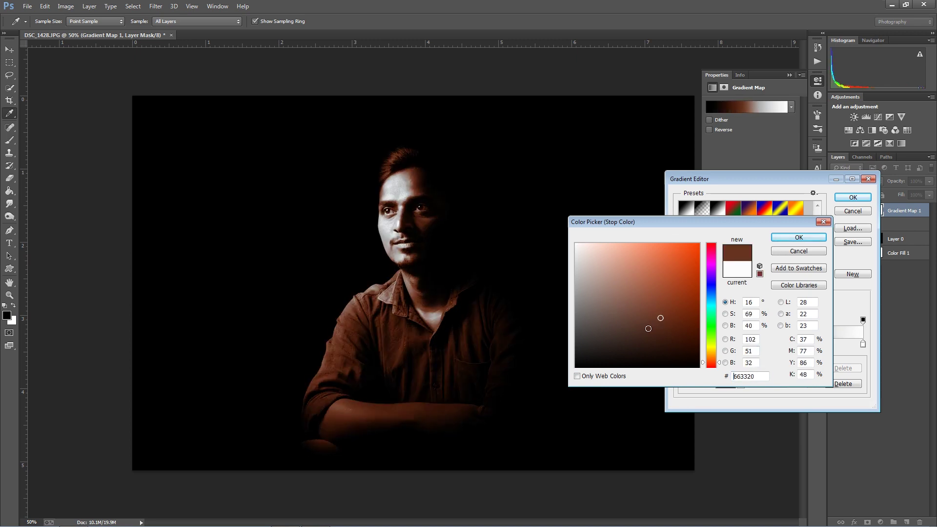
mouse_move(633, 346)
mouse_down()
mouse_move(617, 335)
mouse_move(611, 352)
mouse_move(593, 339)
mouse_move(586, 348)
mouse_move(582, 304)
mouse_up()
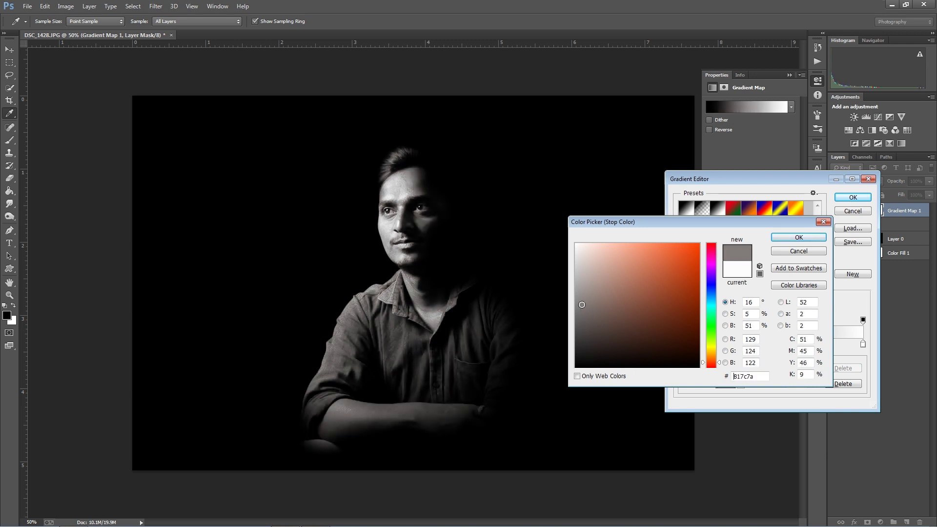
click(782, 253)
Delete the grey stop at 66%, recolour the 45% stop to dark grey 6b6a6a and apply the gradient
click(802, 345)
click(831, 384)
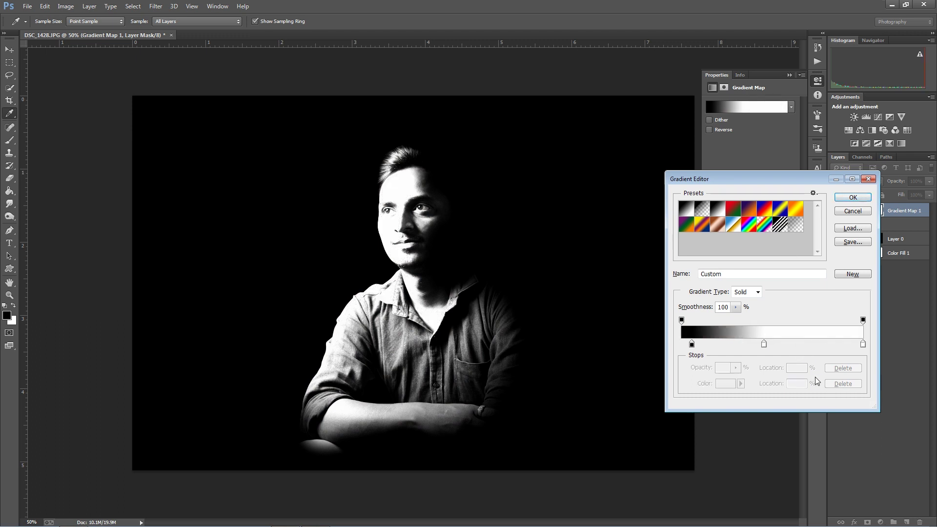
click(765, 347)
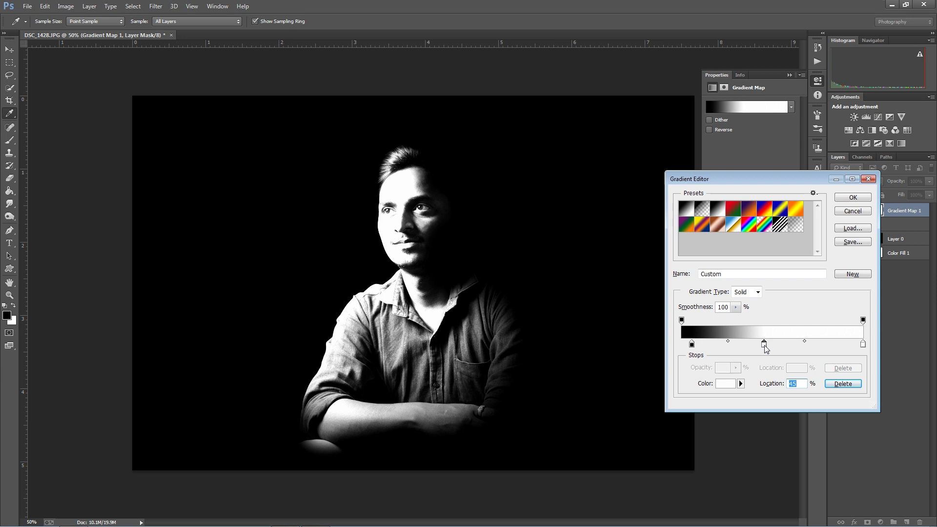
click(726, 384)
drag(598, 317, 576, 316)
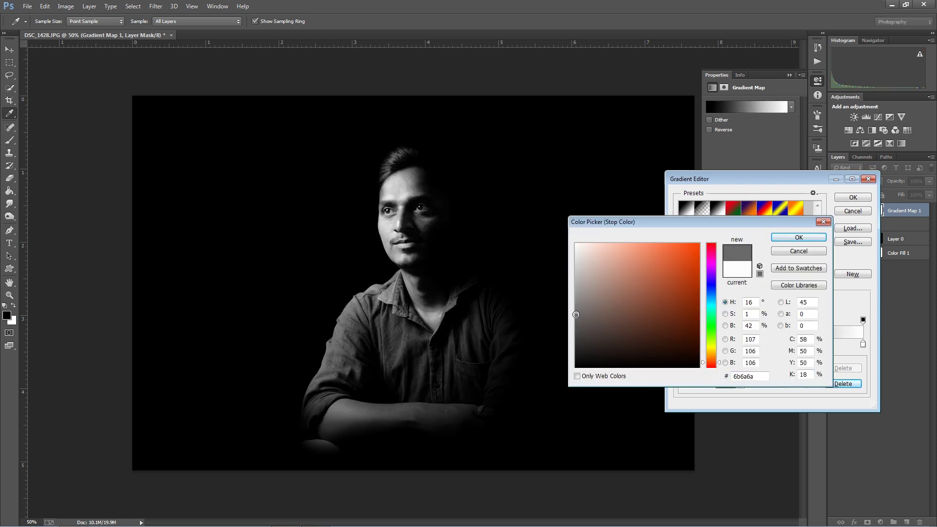
click(801, 238)
click(855, 199)
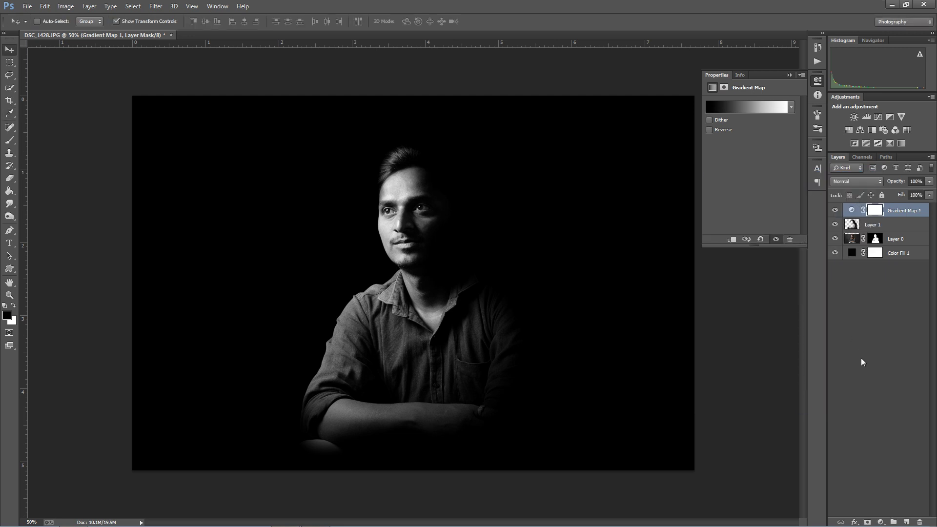
Set the Gradient Map 1 layer to the Multiply blend mode at 49% opacity
click(856, 181)
click(848, 221)
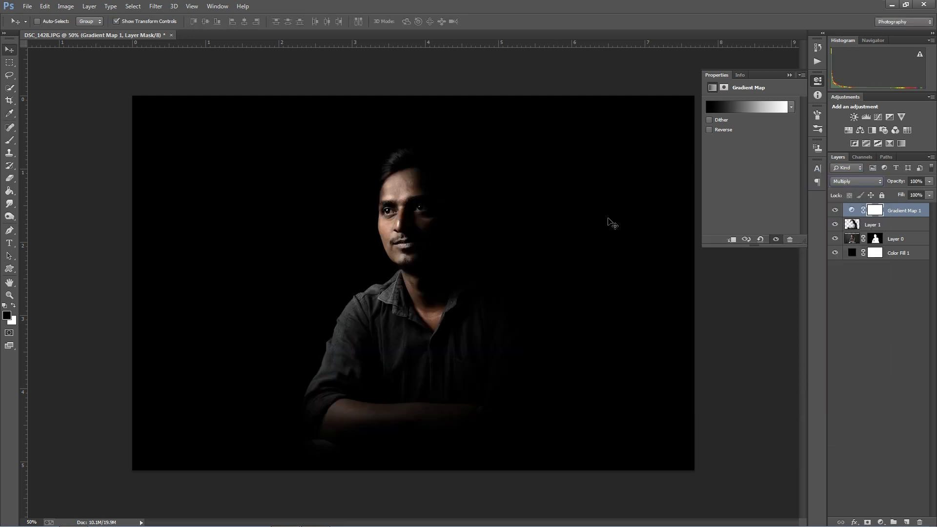
click(494, 188)
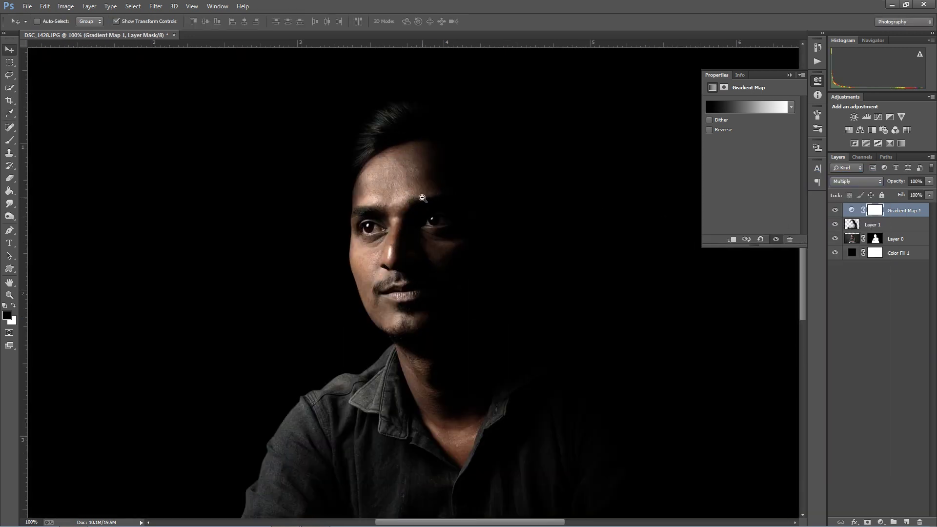
click(929, 181)
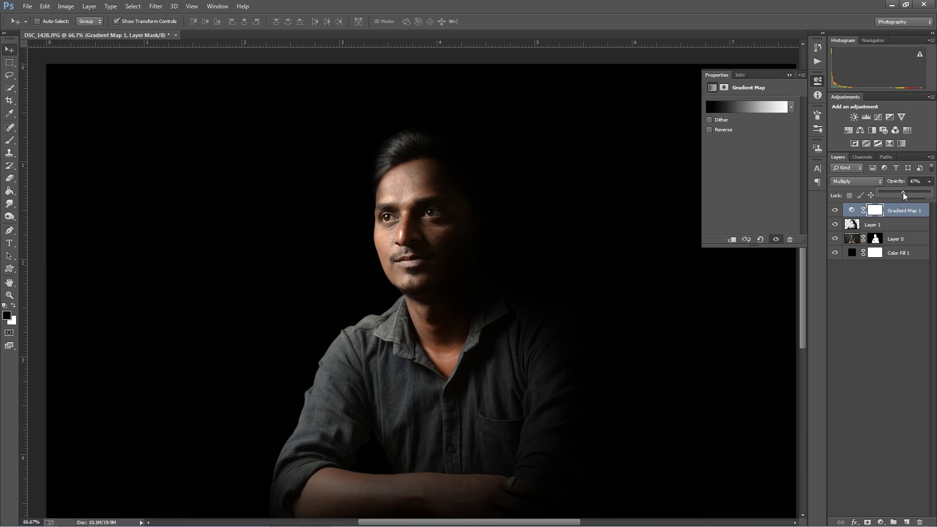
drag(903, 192, 903, 193)
click(365, 224)
scroll(455, 220, down, 1)
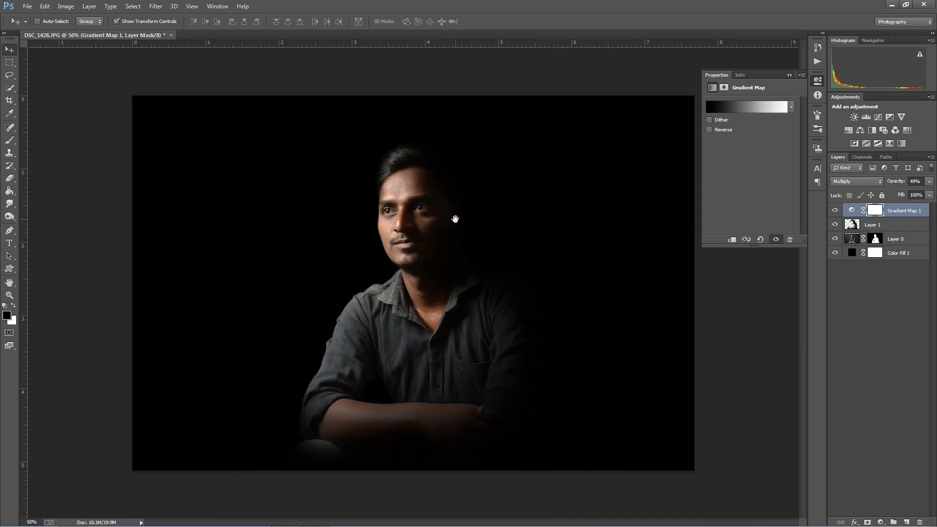
Try the other blend modes on Gradient Map 1, including Linear Dodge, Hard Light, Color and Normal, and return to Multiply
click(856, 182)
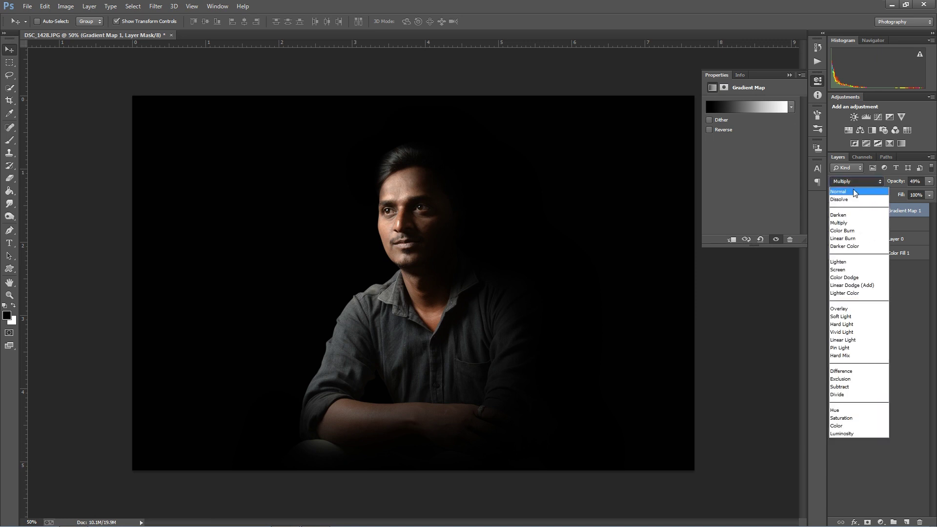
click(850, 224)
key(Down)
key(Down)
key(Down)
key(Down)
key(Down)
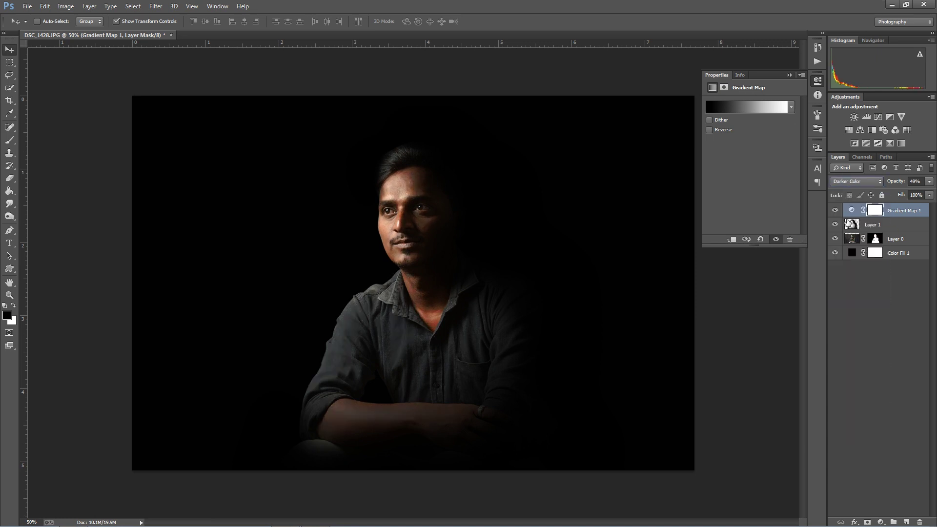
key(Down)
key(Down)
key(Down)
key(Down)
key(Down)
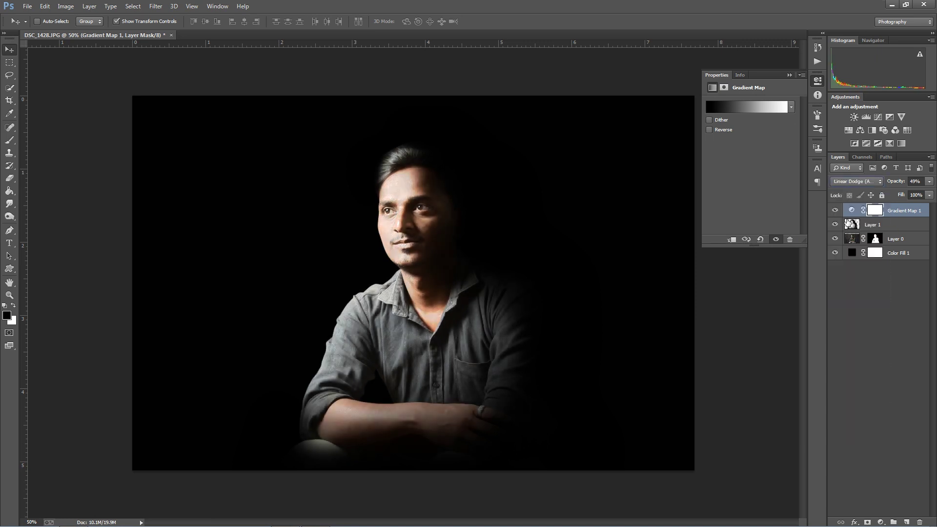
key(Down)
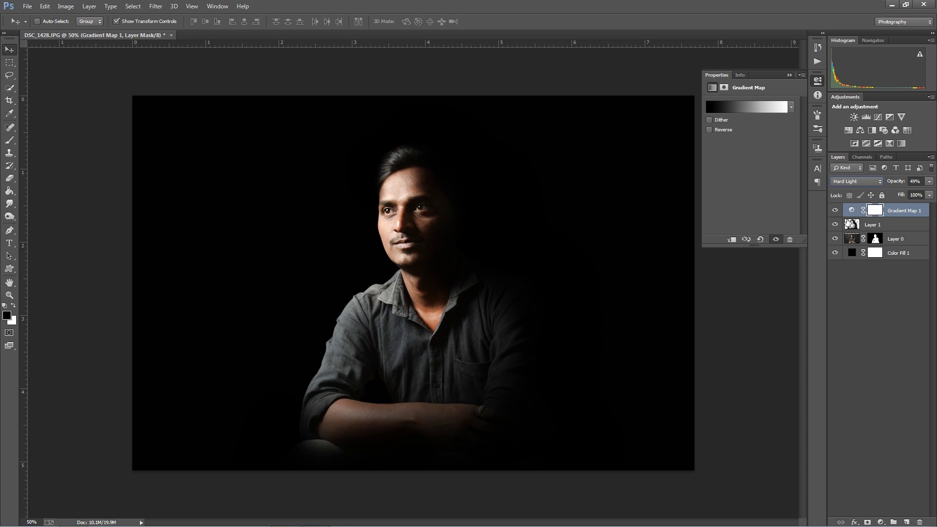
key(Down)
key(Down)
key(Down)
key(Down)
key(Down)
key(Down)
key(Down)
click(844, 181)
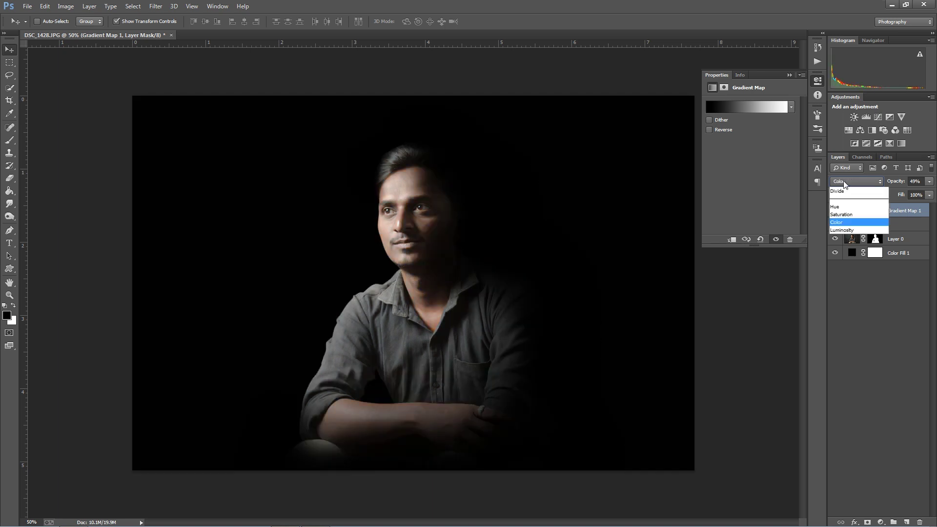
click(839, 192)
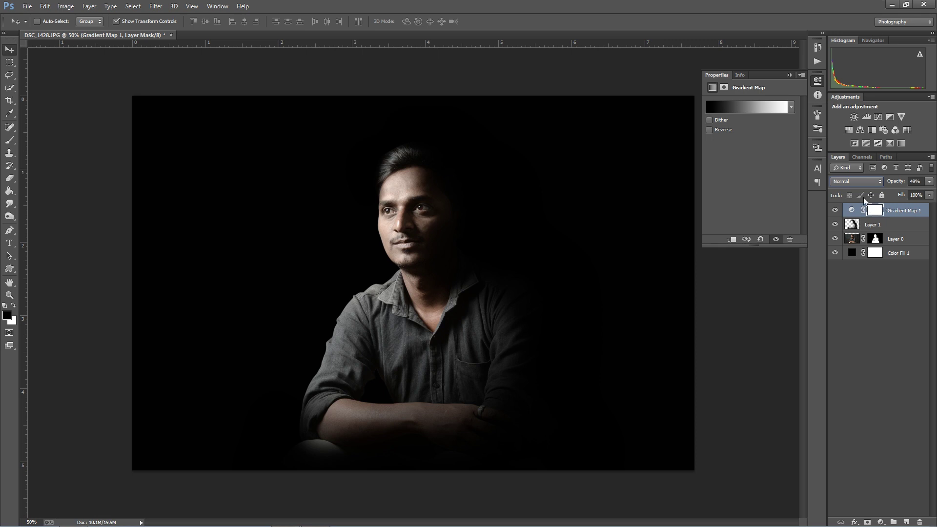
click(852, 181)
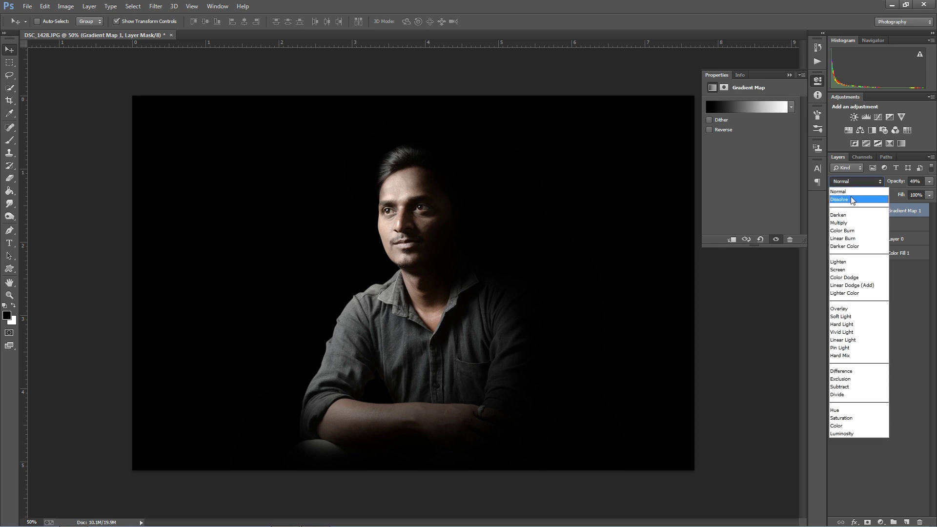
click(850, 224)
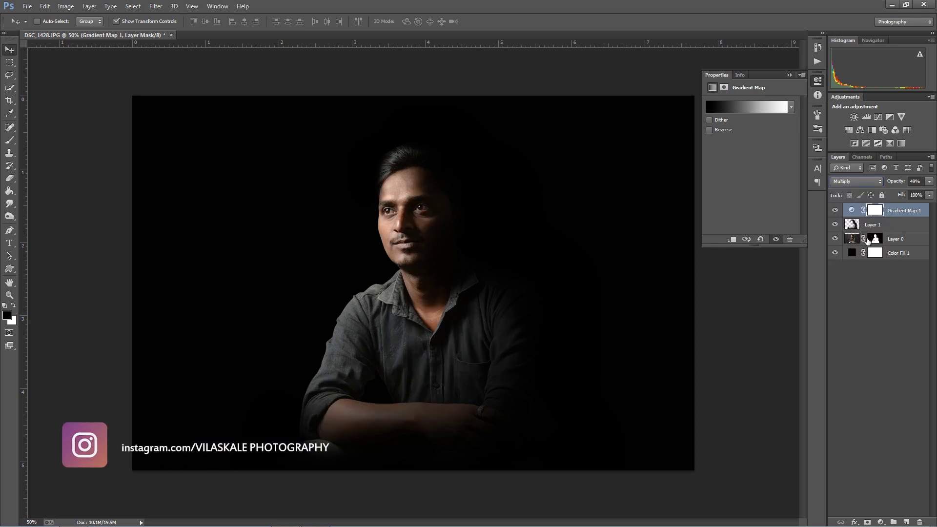
Add a Black & White adjustment layer directly above Gradient Map 1
click(874, 225)
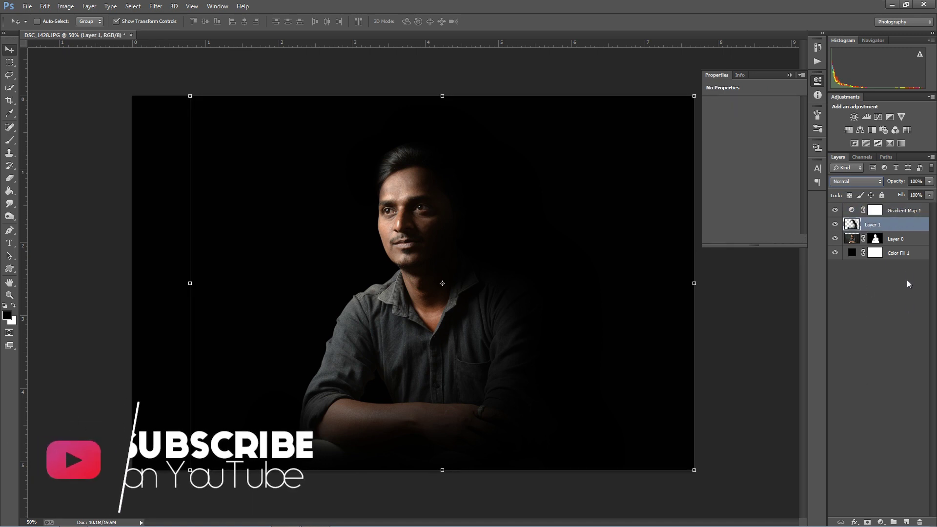
click(898, 211)
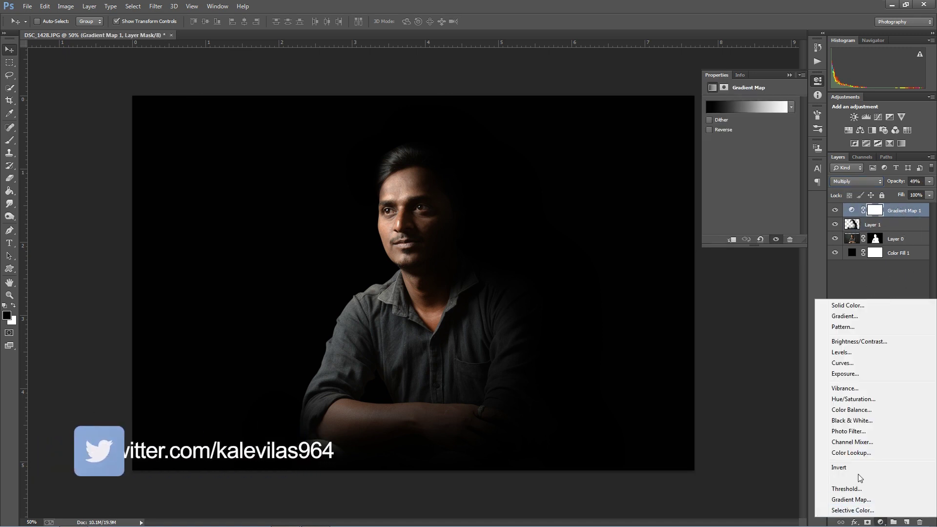
click(853, 421)
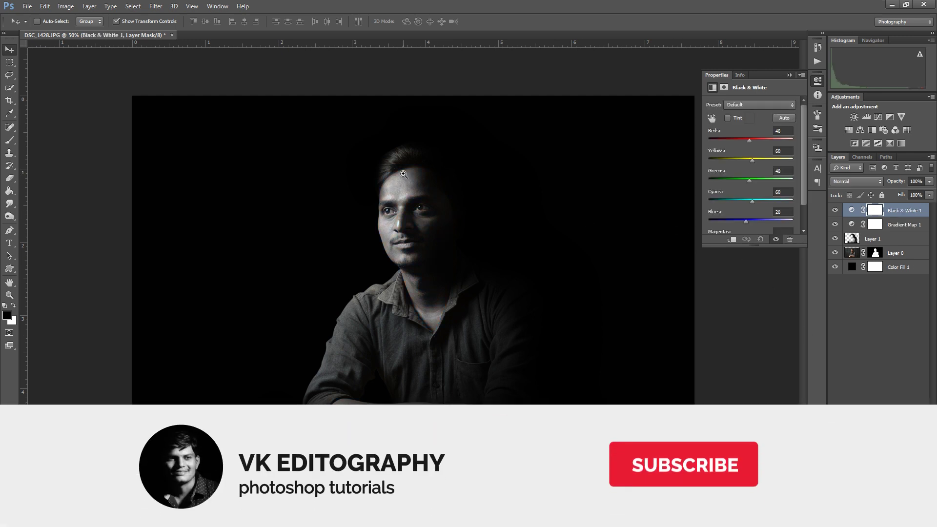
Set the Black & White adjustment to Reds 99, Yellows 102, Greens 90, Cyans 44 and Blues 82
scroll(471, 215, up, 2)
drag(424, 204, 424, 190)
drag(519, 182, 469, 195)
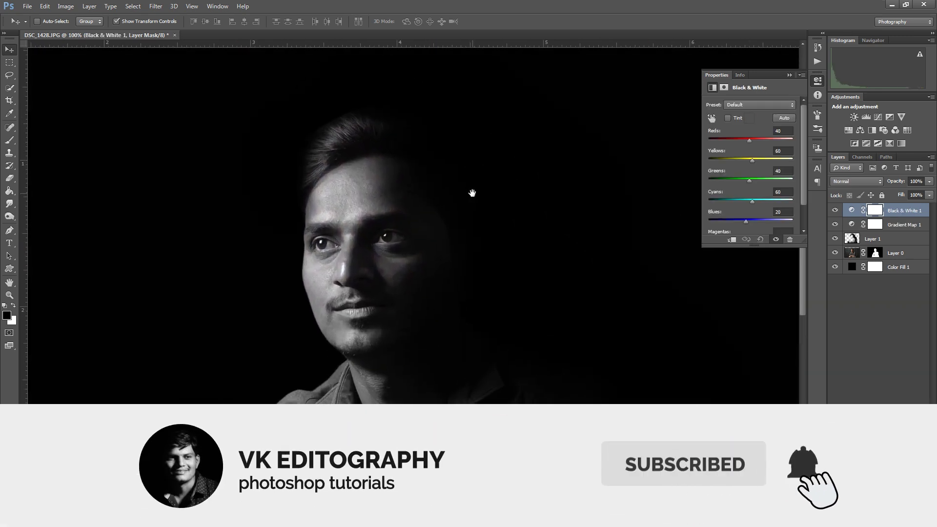
drag(750, 140, 760, 161)
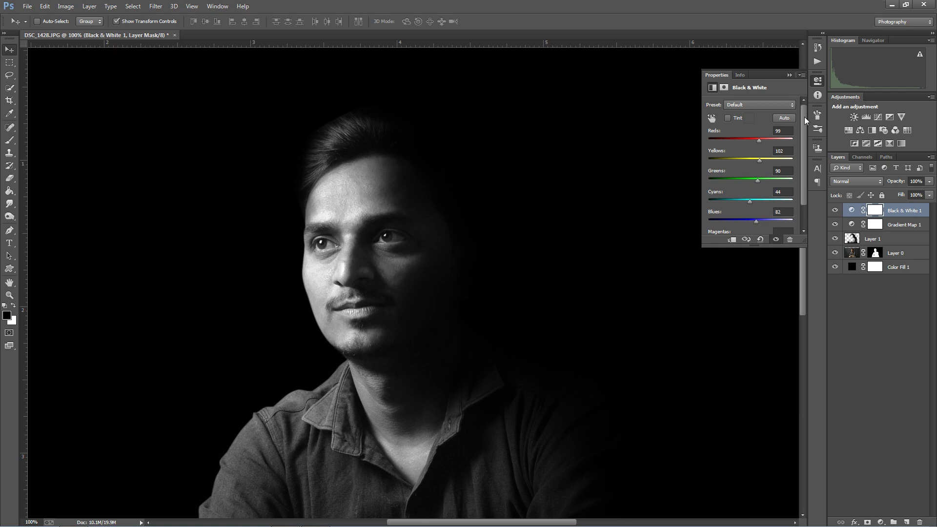
click(788, 75)
key(ctrl+minus)
key(ctrl+minus)
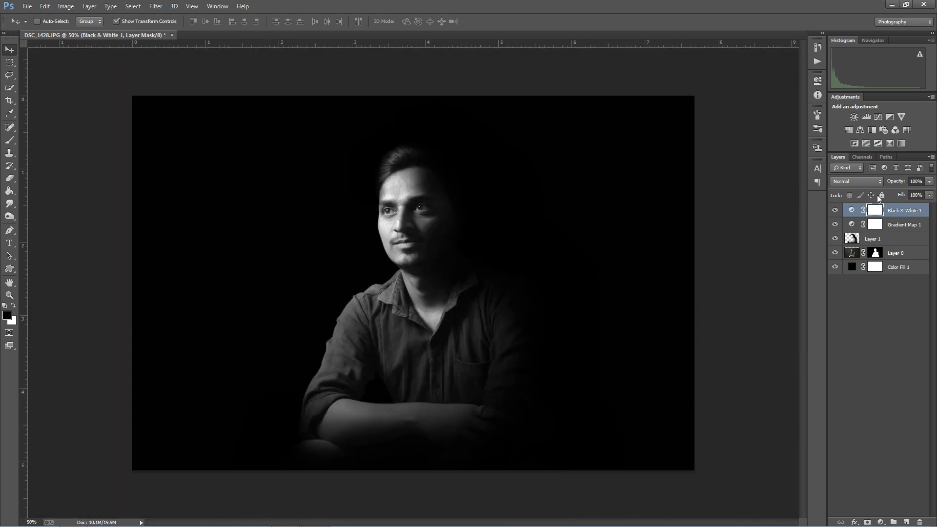
Try the Lighten, Overlay and Multiply blend modes on the Black & White 1 layer
click(845, 184)
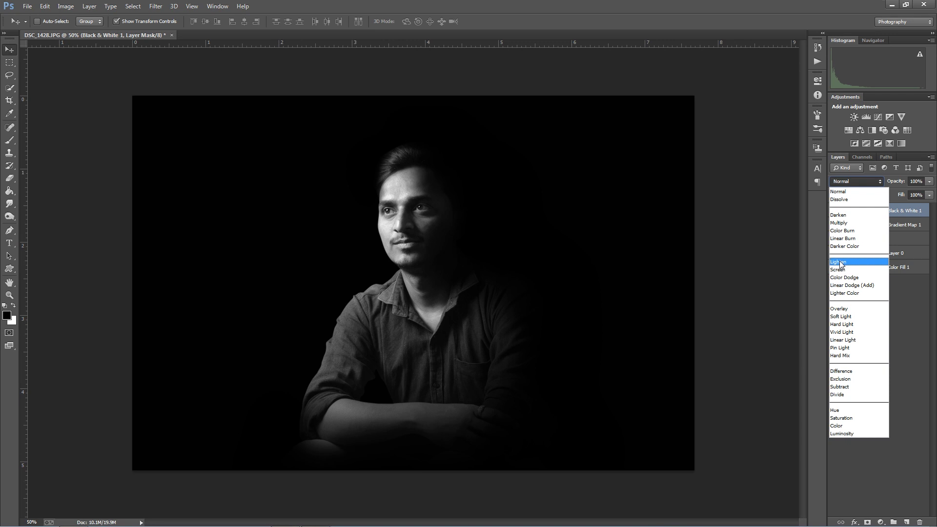
click(840, 262)
click(851, 181)
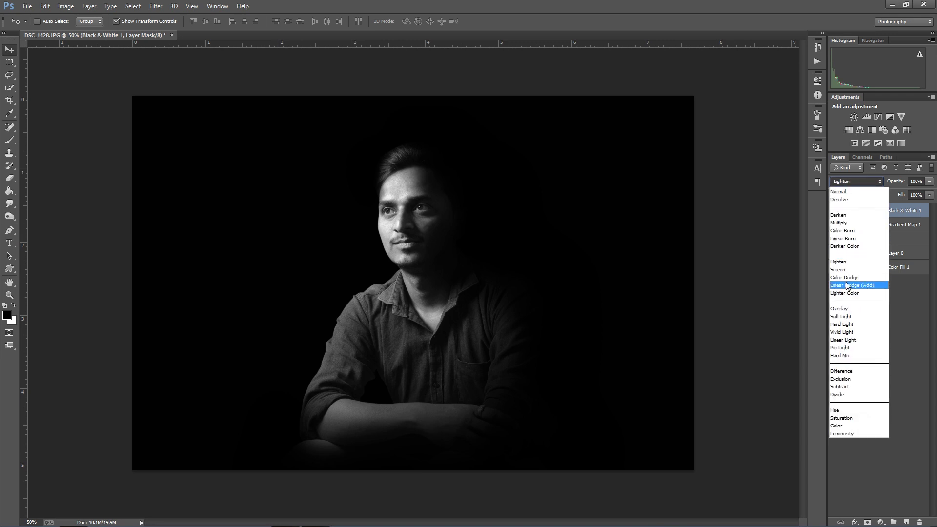
click(843, 308)
click(855, 182)
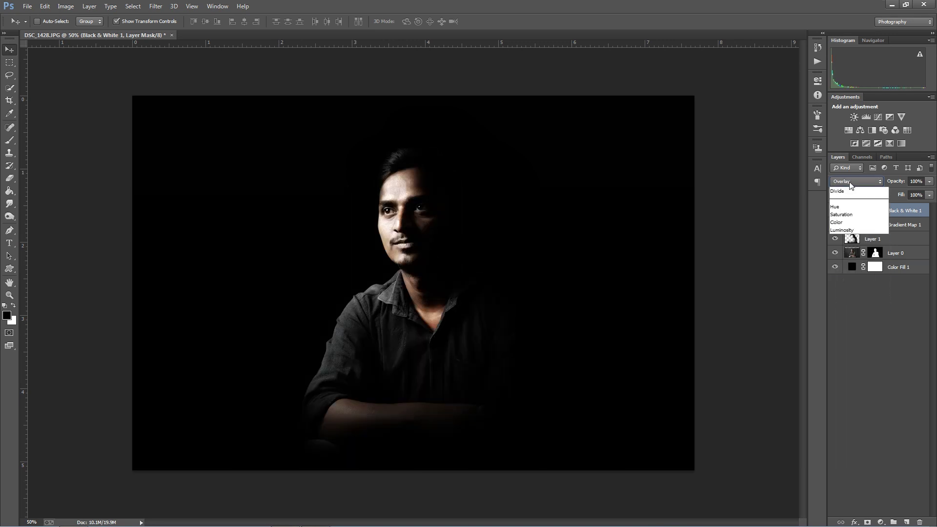
click(848, 209)
click(852, 181)
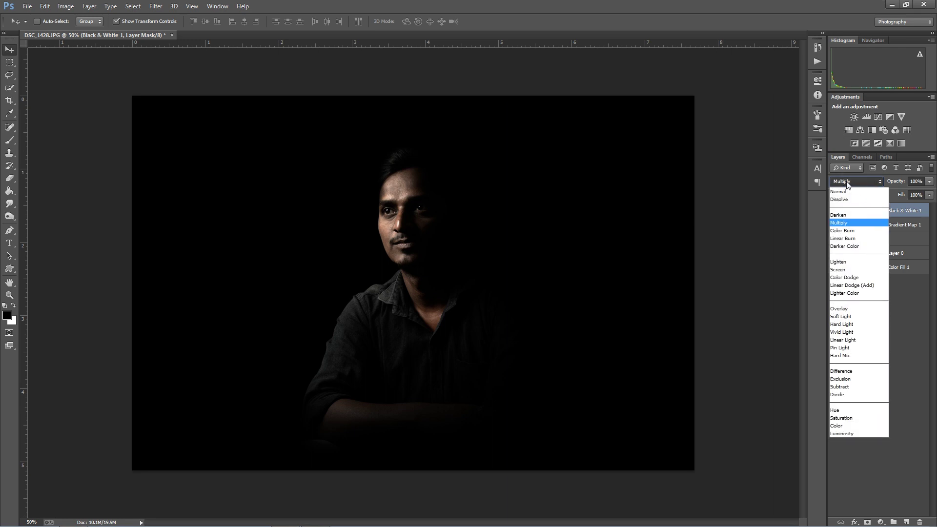
click(734, 195)
Lower the Black & White 1 layer's opacity to 40% in Multiply mode, judging the effect on the face
click(930, 194)
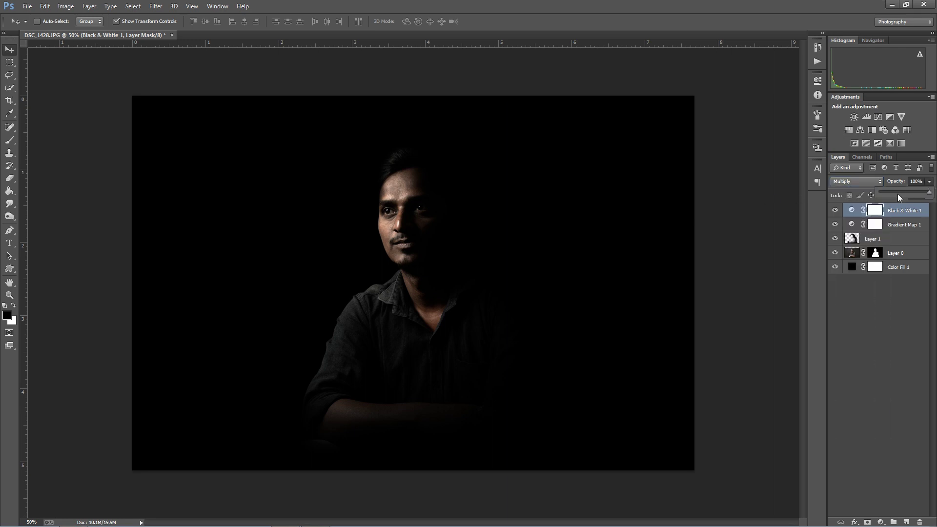
drag(901, 192, 899, 191)
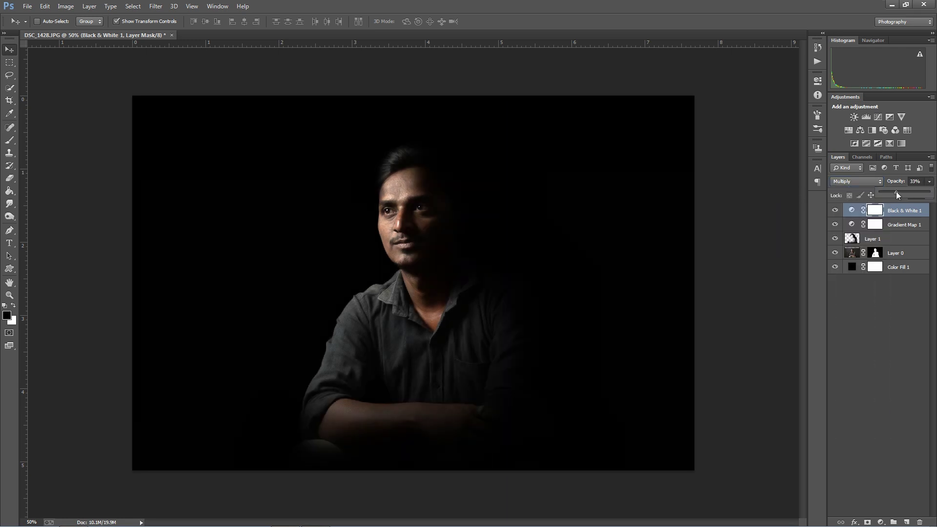
ctrl+click(413, 216)
ctrl+click(413, 215)
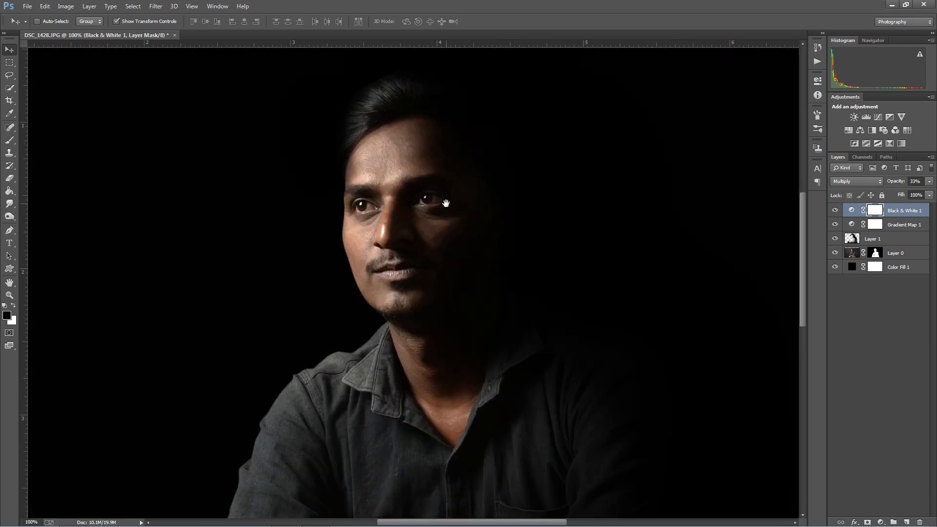
drag(446, 204, 420, 223)
click(927, 181)
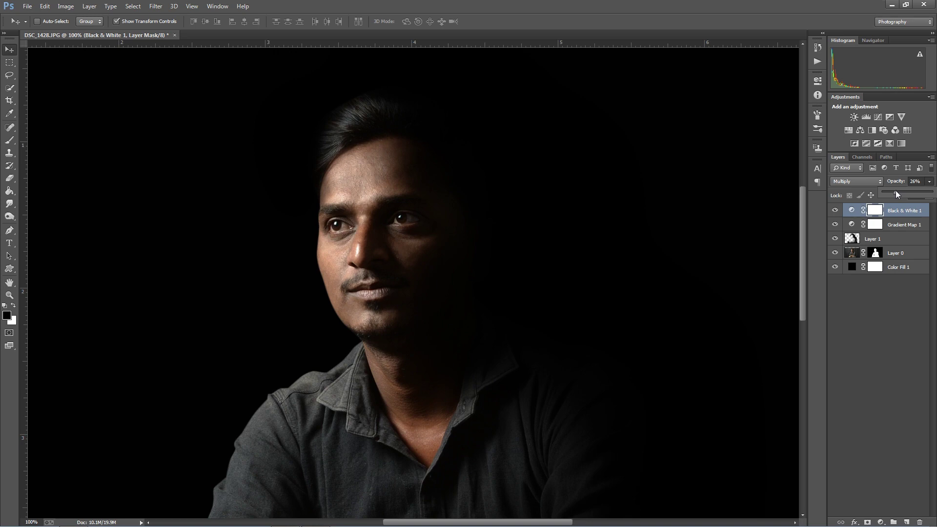
drag(897, 191, 903, 194)
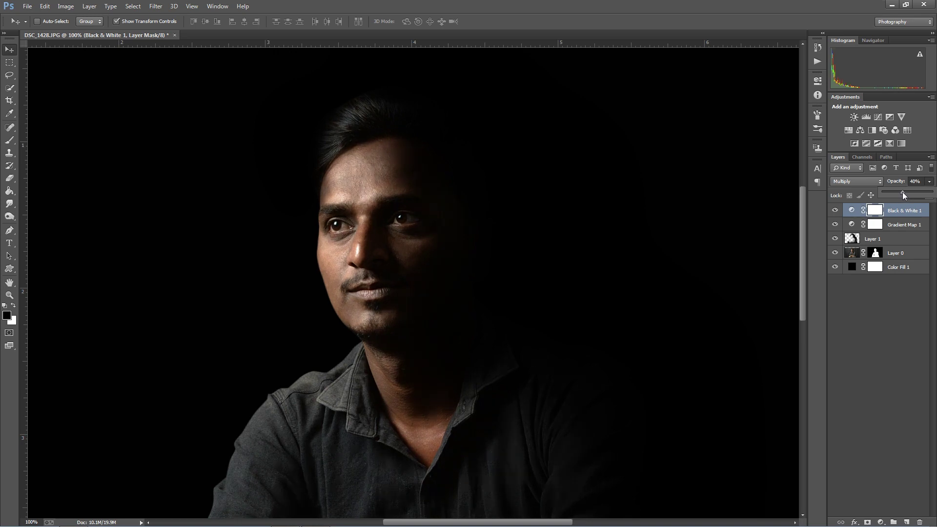
Return the Black & White 1 layer to the Normal blend mode at 100% opacity
click(857, 181)
click(840, 189)
ctrl+alt+click(494, 214)
alt+click(494, 213)
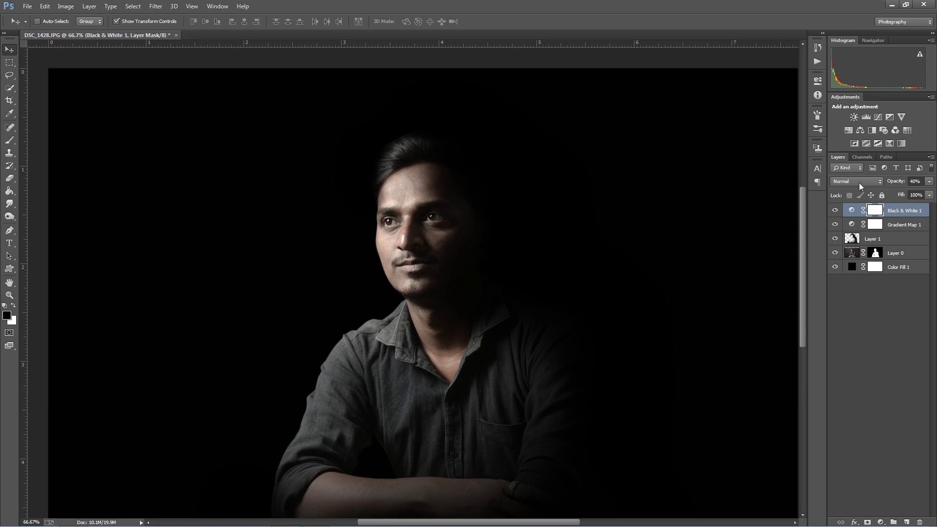
click(930, 182)
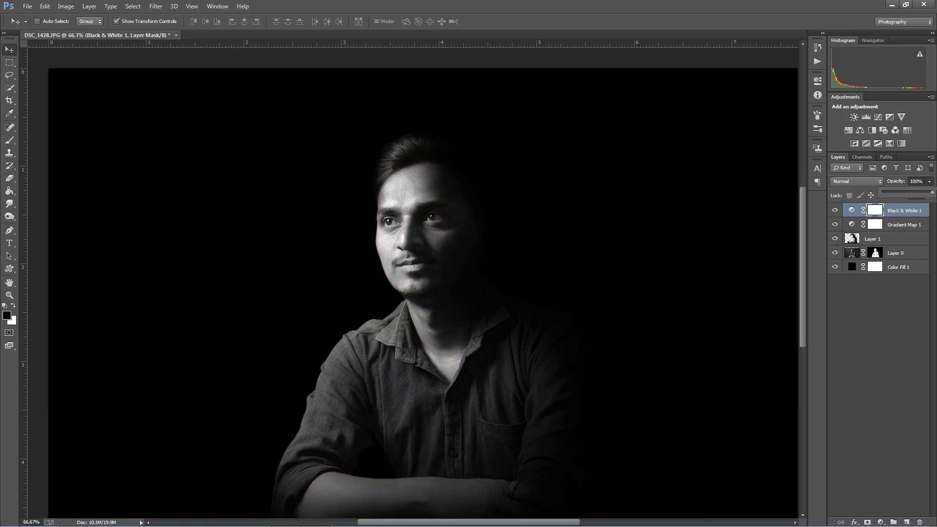
alt+click(517, 233)
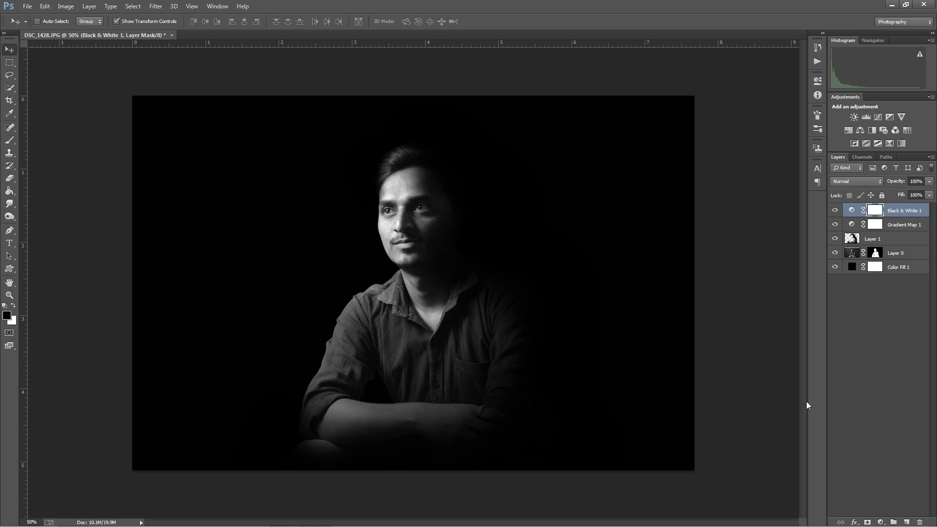
click(881, 521)
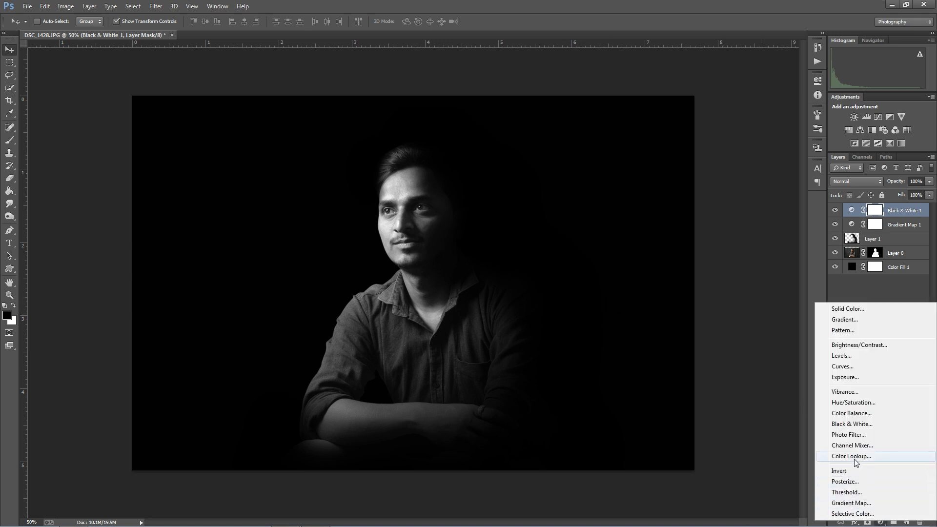
click(720, 405)
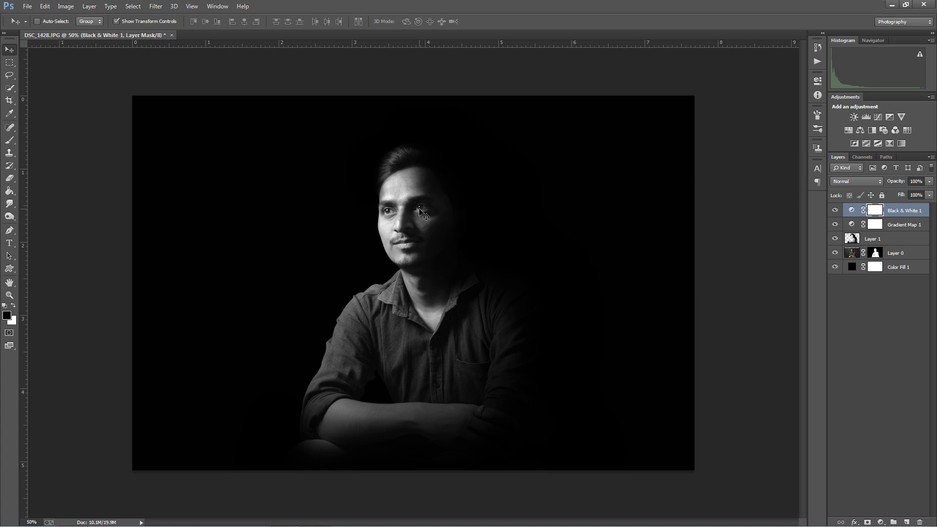
key(ctrl+shift+alt+e)
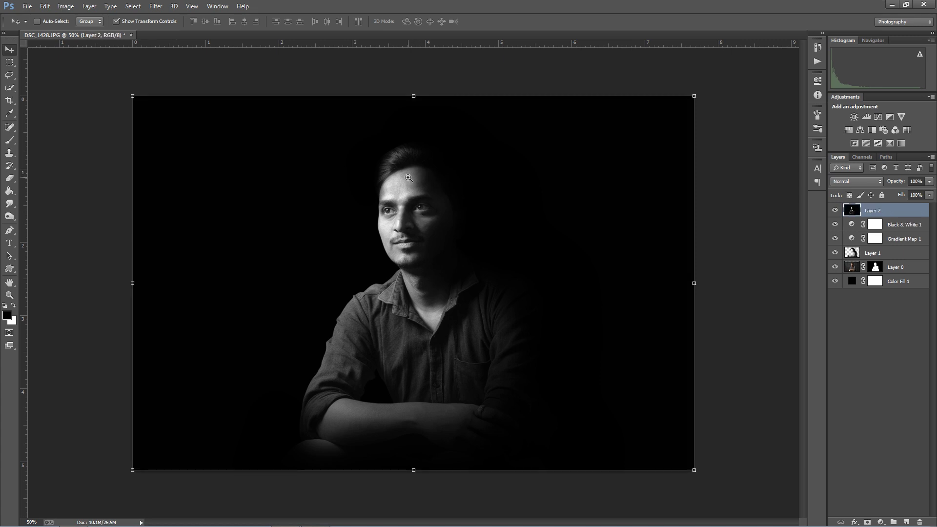
click(409, 178)
alt+click(419, 167)
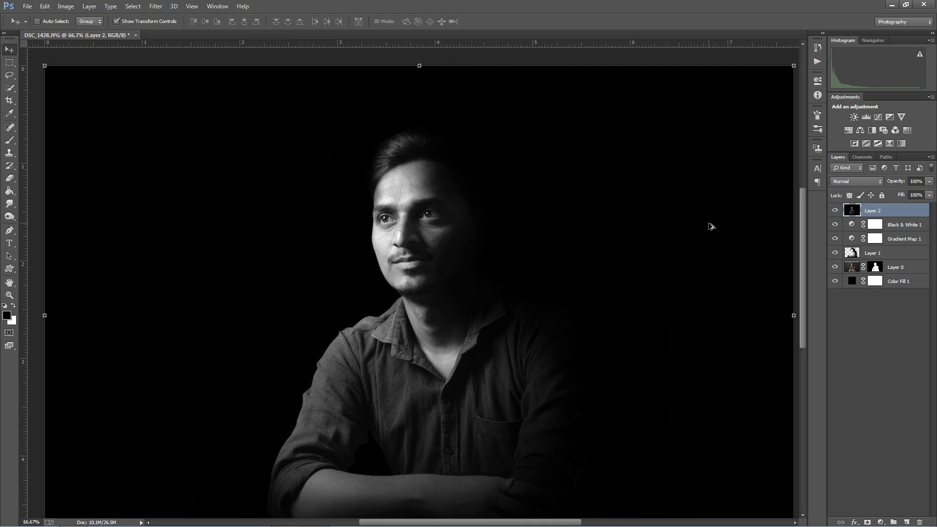
key(Delete)
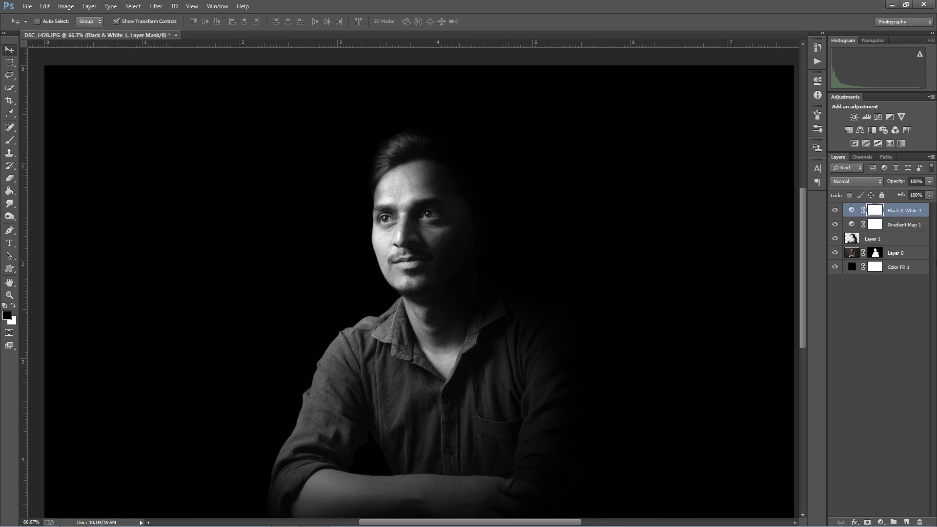
Erase the dark paint on Layer 1 that covers the man's hair, using a 150 px eraser at 100% opacity
click(853, 239)
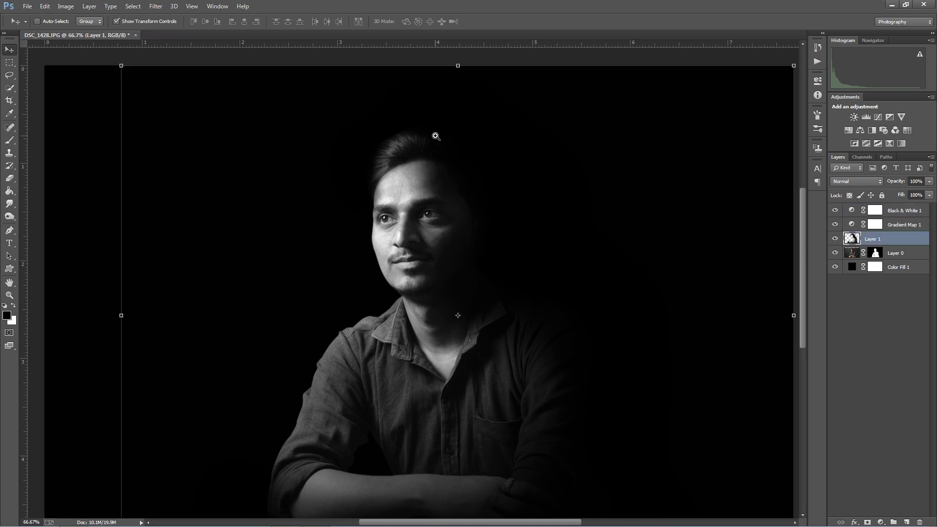
scroll(432, 129, up, 2)
key(e)
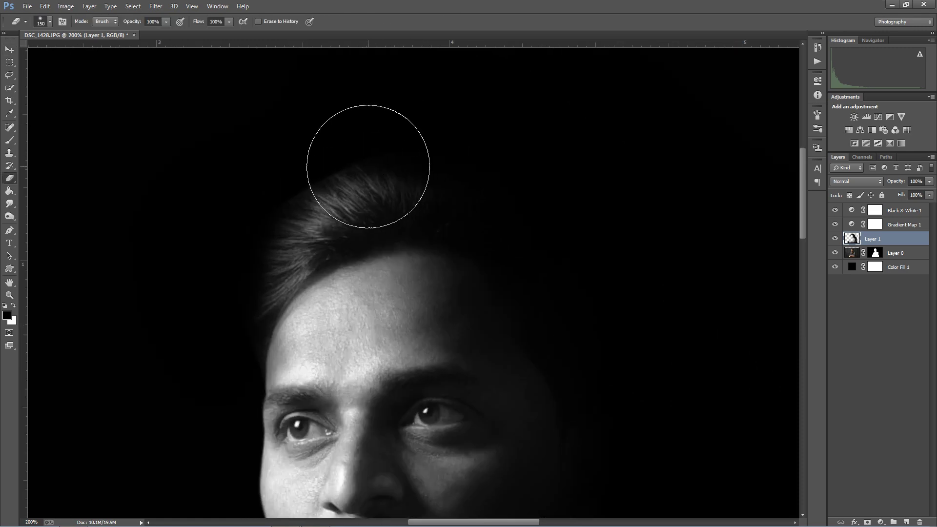
mouse_move(318, 203)
mouse_down()
mouse_move(335, 254)
mouse_move(325, 198)
mouse_move(339, 226)
mouse_move(336, 192)
mouse_up()
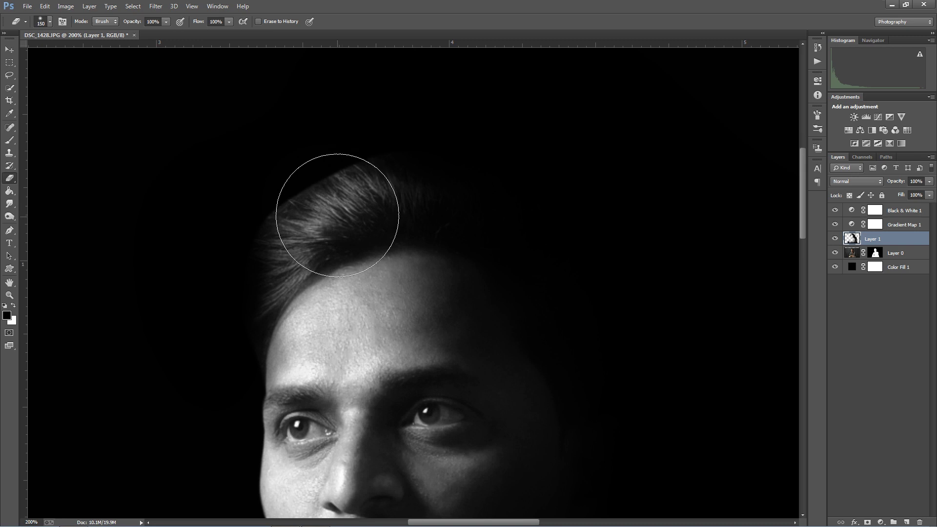
key(v)
Apply the layer mask of Layer 0 permanently to the layer
click(852, 254)
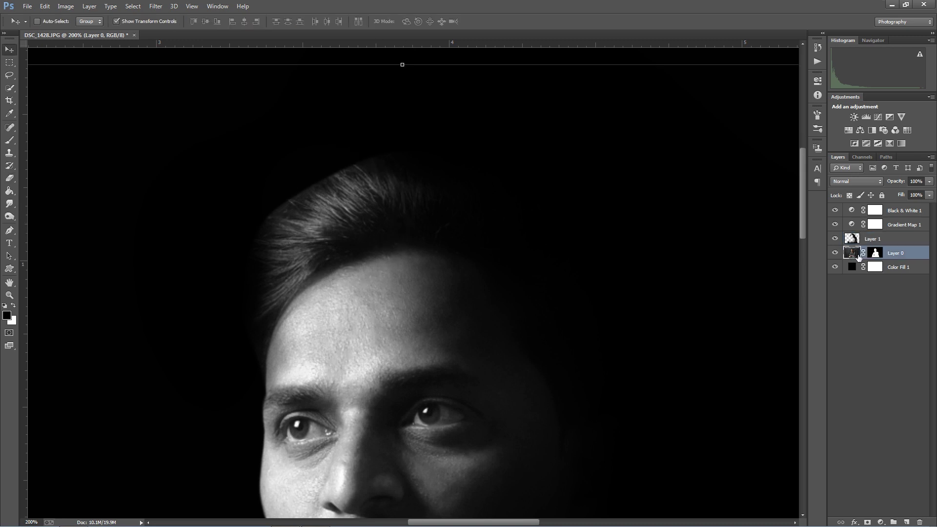
right_click(875, 255)
click(848, 290)
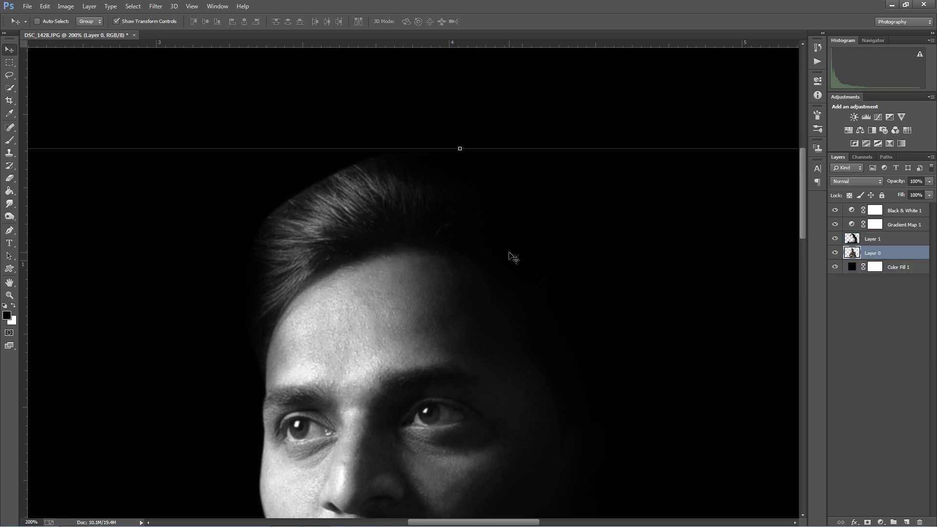
Smudge the hair on Layer 0 outward and upward along its hard cut-out edge with the Smudge tool at 50% strength
click(9, 215)
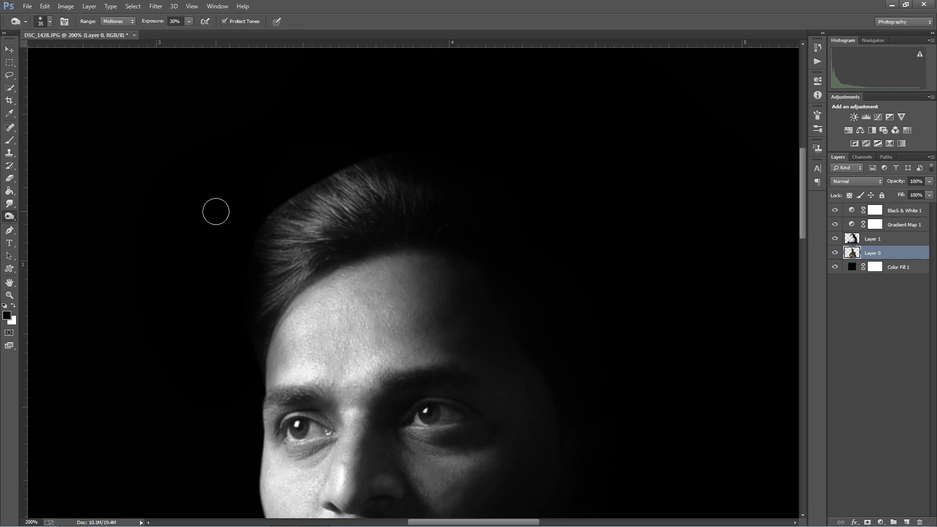
click(10, 204)
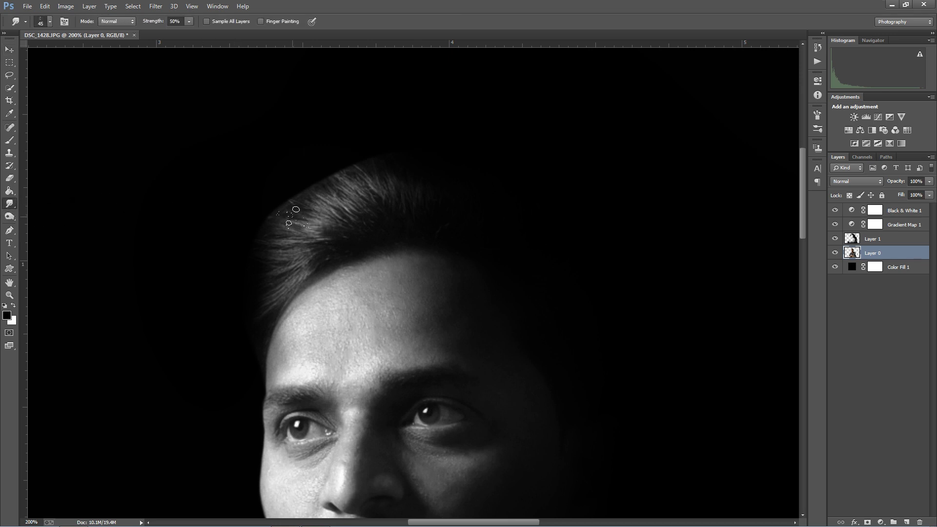
mouse_move(312, 207)
mouse_down()
mouse_move(326, 191)
mouse_move(302, 132)
mouse_move(339, 197)
mouse_move(320, 147)
mouse_move(361, 196)
mouse_move(348, 142)
mouse_move(380, 193)
mouse_move(341, 137)
mouse_move(345, 230)
mouse_move(303, 133)
mouse_move(334, 229)
mouse_move(308, 132)
mouse_move(356, 222)
mouse_move(303, 124)
mouse_move(330, 237)
mouse_move(264, 137)
mouse_move(297, 225)
mouse_move(268, 134)
mouse_move(292, 216)
mouse_up()
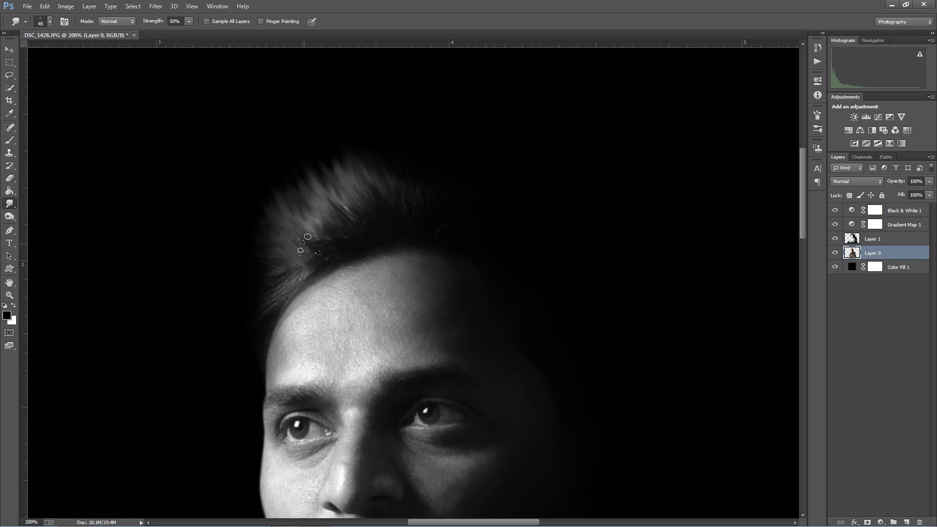
right_click(319, 259)
mouse_move(301, 274)
mouse_down()
mouse_move(245, 239)
mouse_move(240, 287)
mouse_move(221, 227)
mouse_up()
mouse_move(308, 241)
mouse_down()
mouse_move(285, 197)
mouse_move(286, 175)
mouse_up()
mouse_move(335, 223)
mouse_down()
mouse_move(279, 144)
mouse_move(312, 147)
mouse_up()
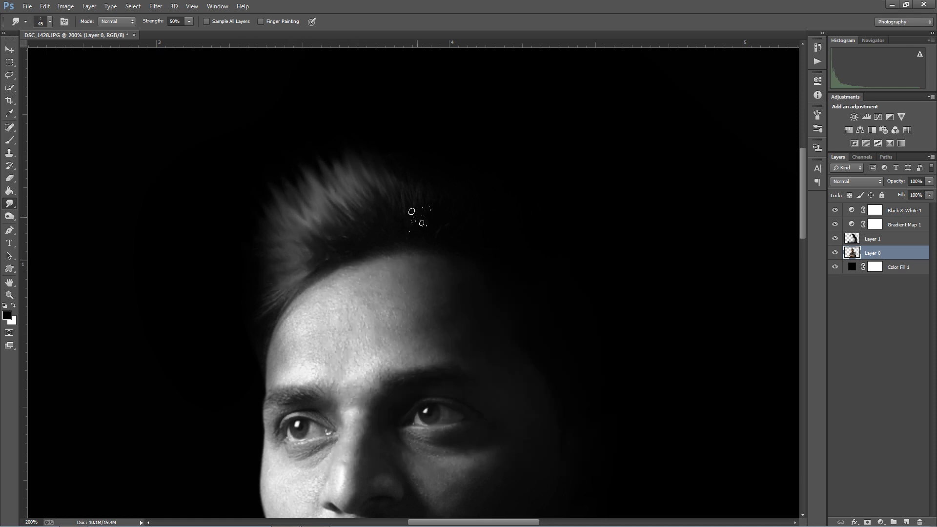
drag(388, 189, 378, 161)
mouse_move(279, 296)
mouse_down()
mouse_move(206, 241)
mouse_move(227, 302)
mouse_up()
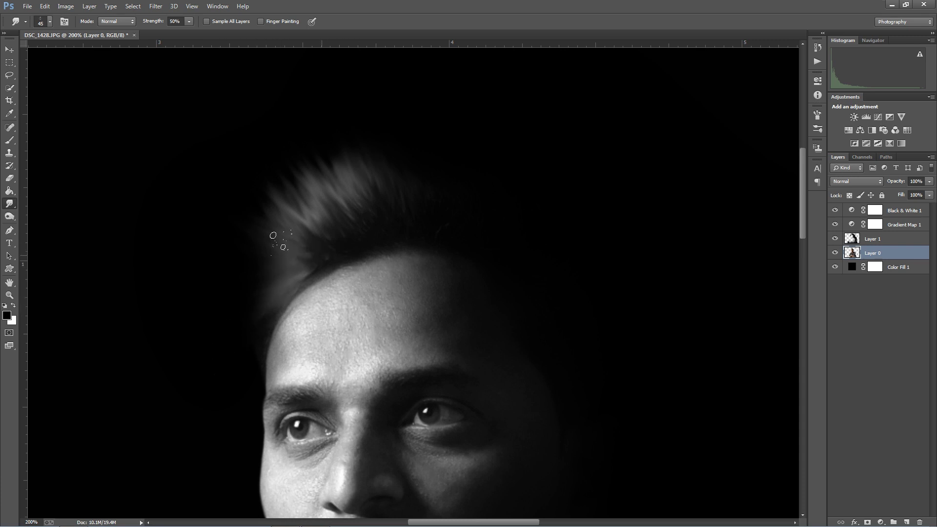
Examine the smudged hair against the face and the whole portrait at several magnifications
ctrl+alt+click(382, 250)
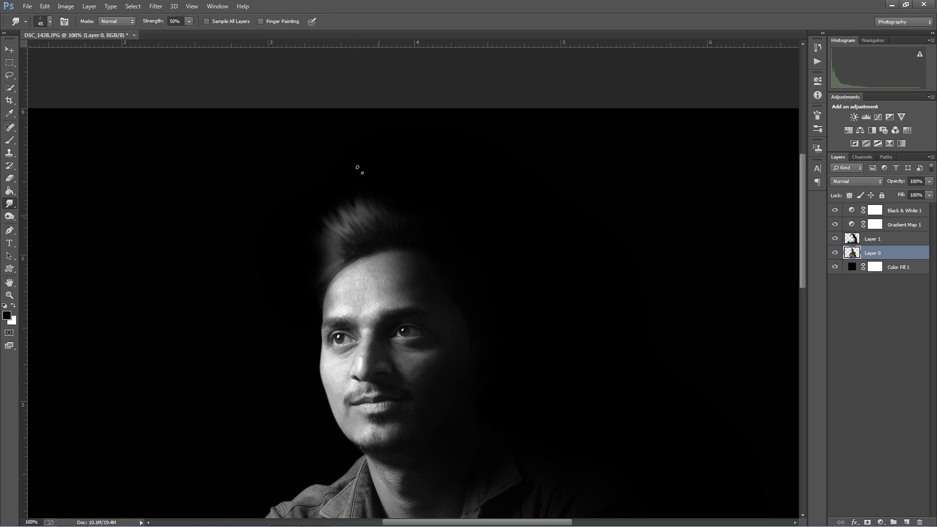
ctrl+alt+click(426, 252)
ctrl+click(411, 287)
ctrl+click(411, 288)
ctrl+alt+click(412, 309)
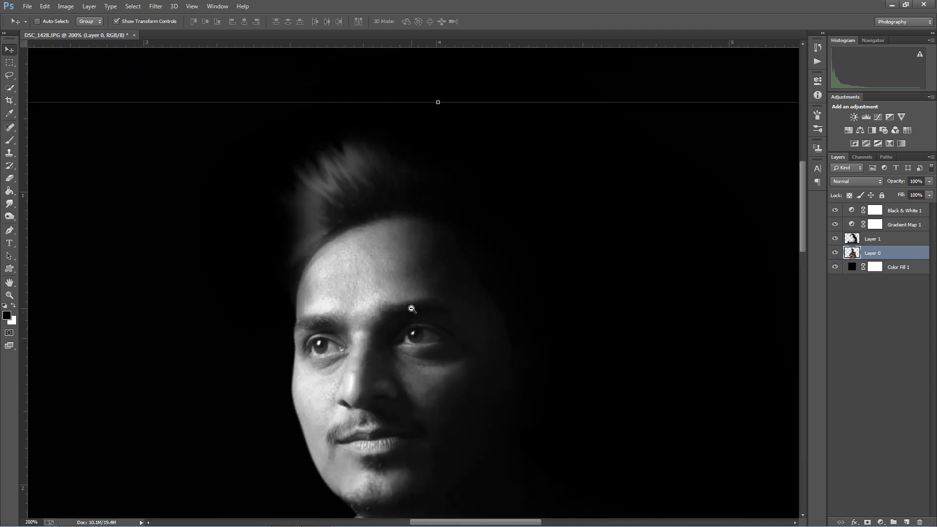
ctrl+alt+click(412, 308)
ctrl+alt+click(412, 309)
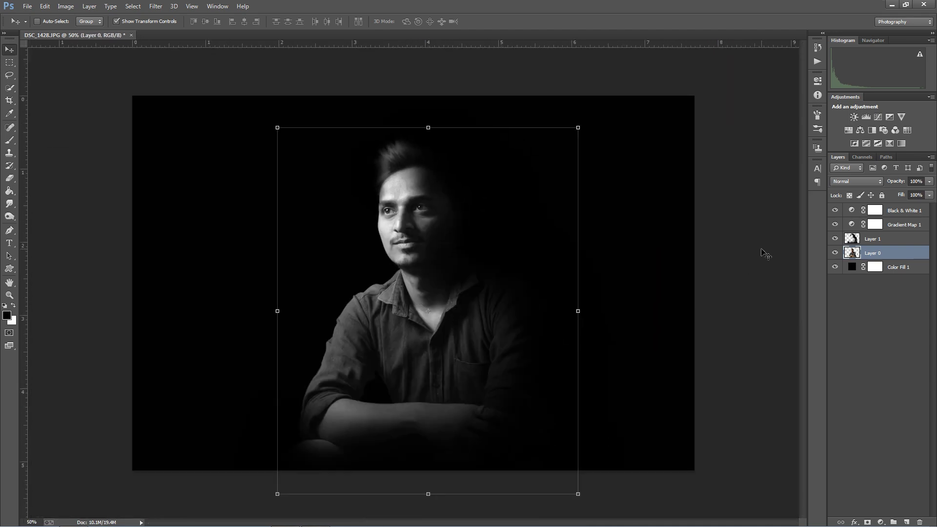
Stamp all visible layers into a new merged layer above Black & White 1
click(891, 215)
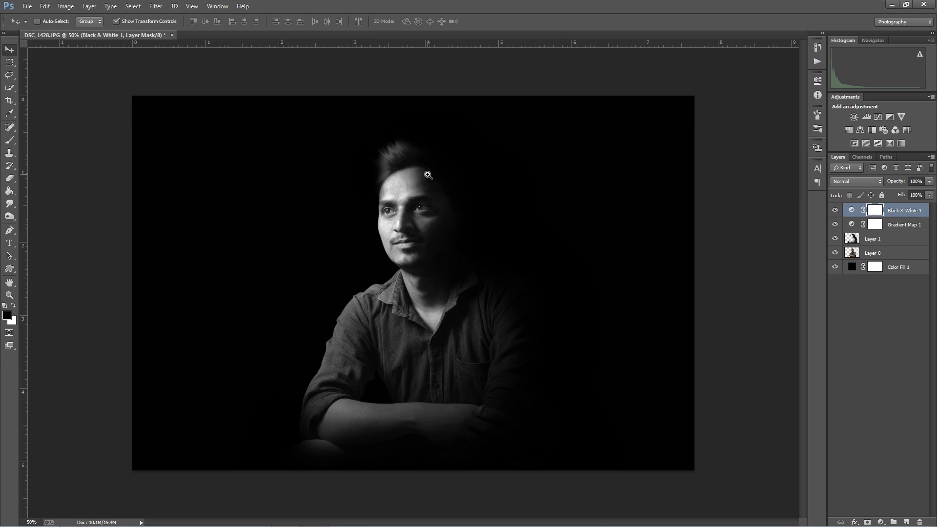
ctrl+click(427, 174)
ctrl+alt+click(427, 174)
key(ctrl+shift+alt+e)
Open the merged layer in the Camera Raw filter and set Exposure +0.15, Contrast +7 and Highlights -6
ctrl+click(407, 195)
ctrl+click(407, 194)
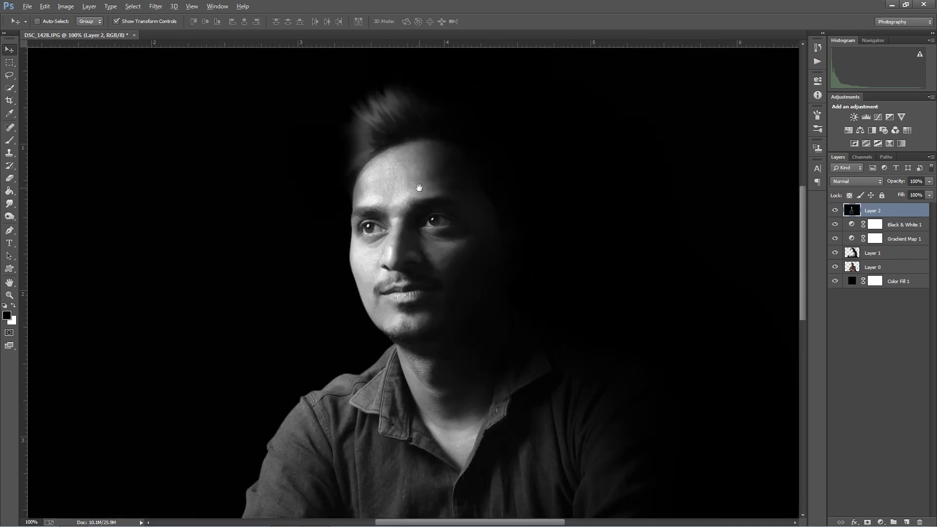
ctrl+alt+click(419, 188)
ctrl+alt+click(420, 188)
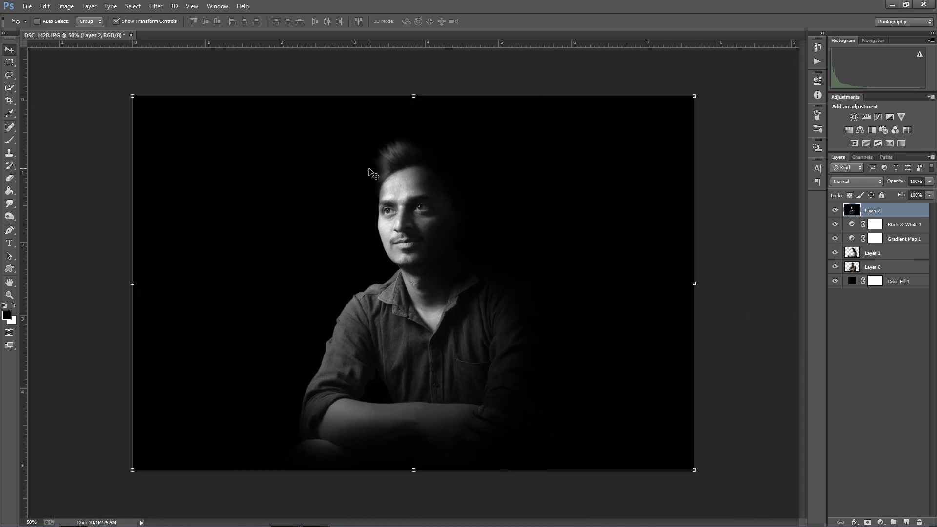
click(156, 6)
click(185, 63)
drag(781, 234, 778, 264)
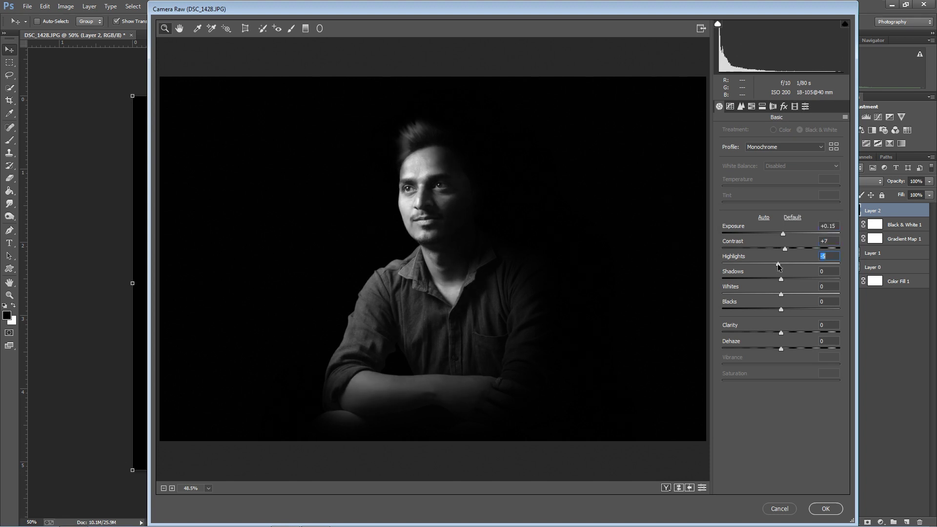
Set Whites +1, Blacks +18, Shadows +6, Clarity +8 and Dehaze +11 in the Camera Raw filter
mouse_move(779, 295)
mouse_down()
mouse_move(769, 294)
mouse_move(776, 290)
mouse_up()
drag(781, 309, 793, 311)
drag(781, 279, 785, 279)
drag(783, 335, 787, 349)
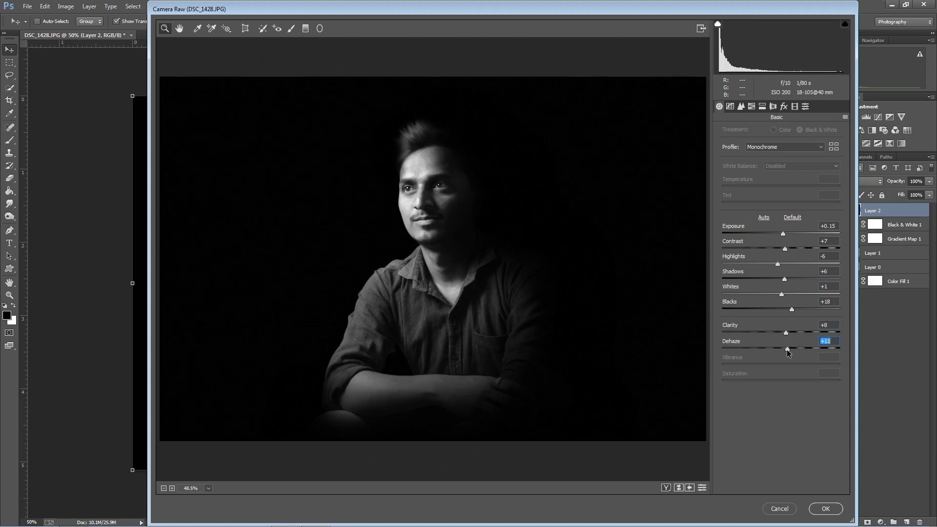
Fine-tune the Exposure and apply the Camera Raw filter to the merged layer
click(784, 234)
drag(783, 236, 782, 234)
click(825, 509)
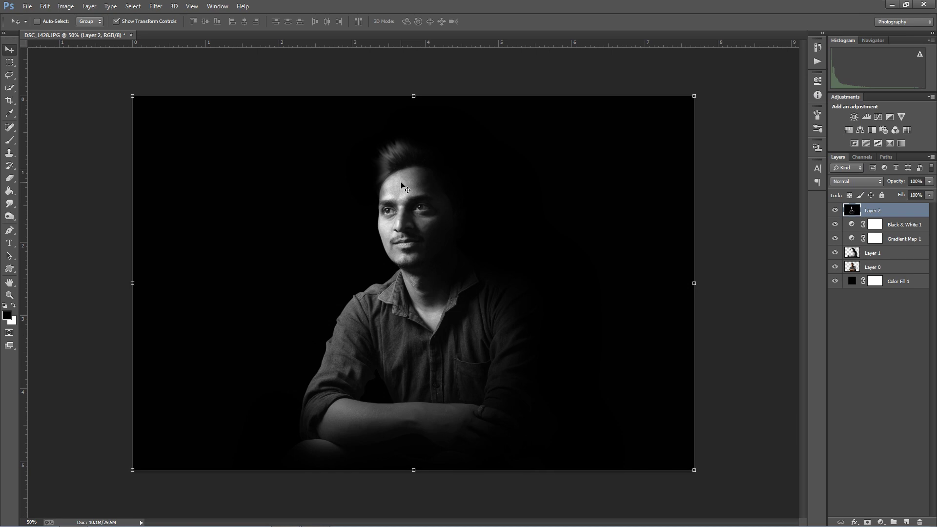
Examine the hair edge, forehead and eyes of the filtered portrait at several magnifications
ctrl+click(411, 166)
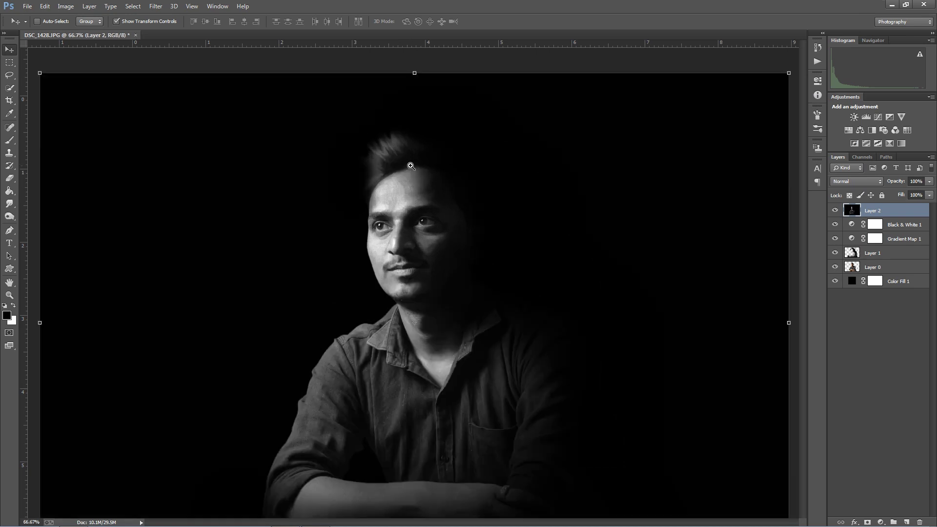
ctrl+click(411, 166)
ctrl+click(410, 166)
alt+click(434, 166)
alt+click(433, 166)
alt+click(430, 163)
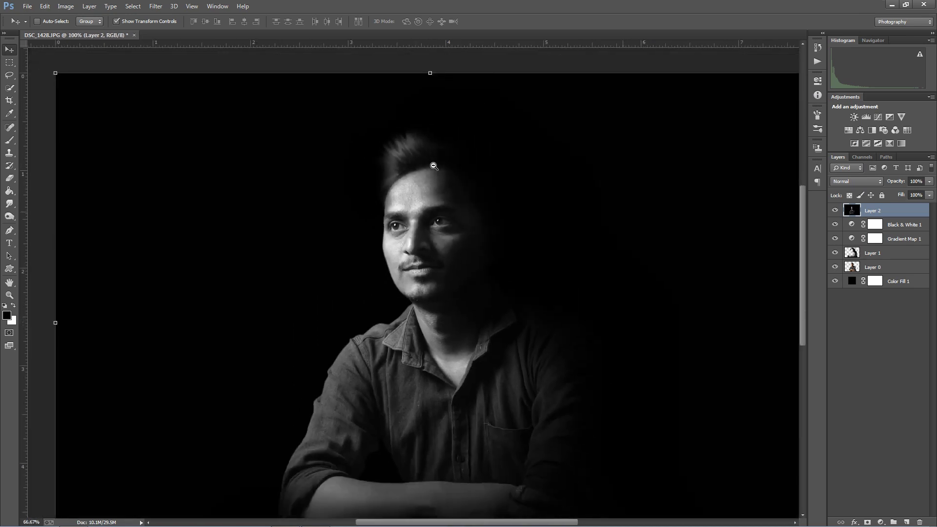
alt+click(430, 163)
ctrl+click(424, 184)
ctrl+click(425, 184)
ctrl+click(424, 184)
ctrl+click(425, 184)
ctrl+click(424, 184)
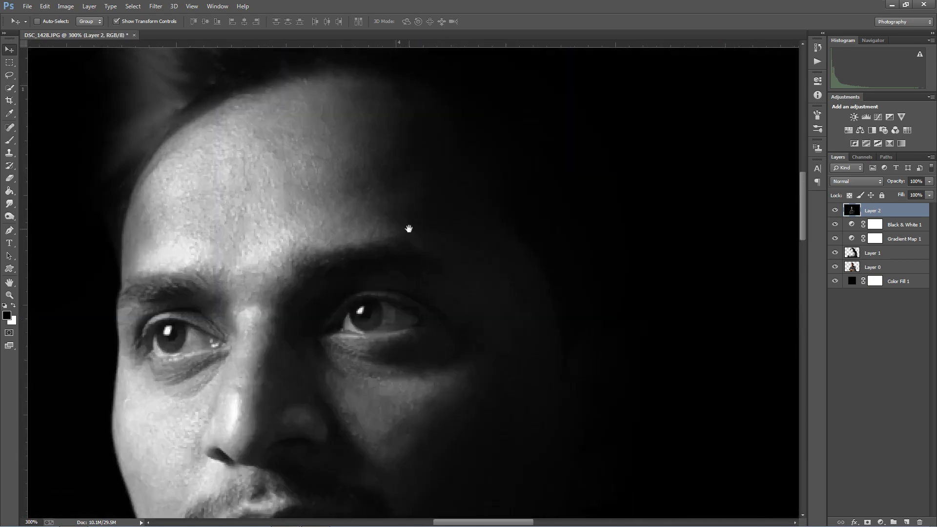
alt+click(402, 260)
drag(402, 274, 408, 225)
alt+click(409, 224)
alt+click(409, 224)
alt+click(409, 224)
alt+click(408, 224)
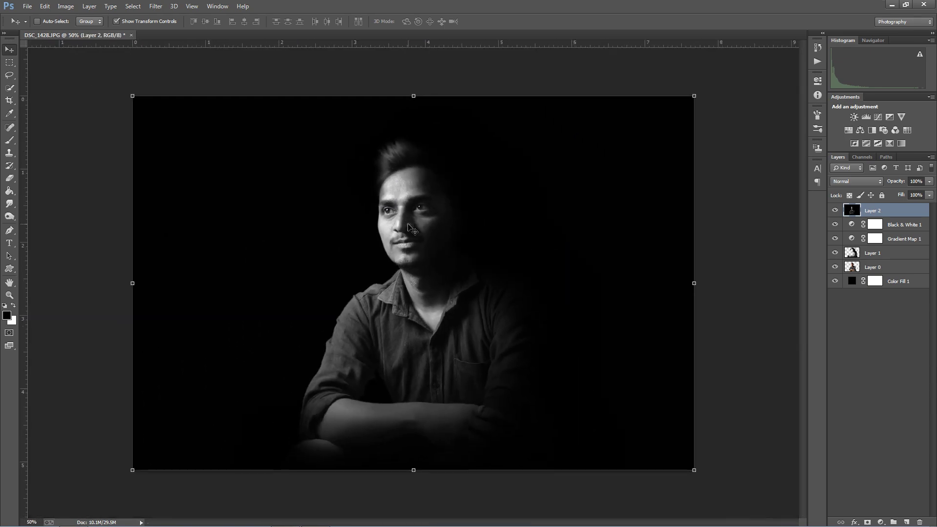
Try to merge all visible layers into a single layer, and undo the merge
click(88, 5)
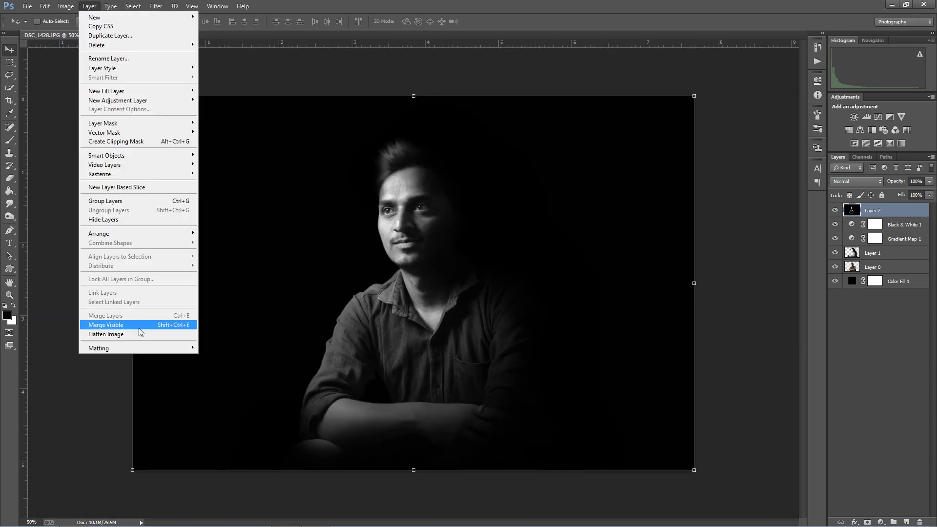
click(138, 325)
ctrl+click(449, 177)
alt+click(450, 178)
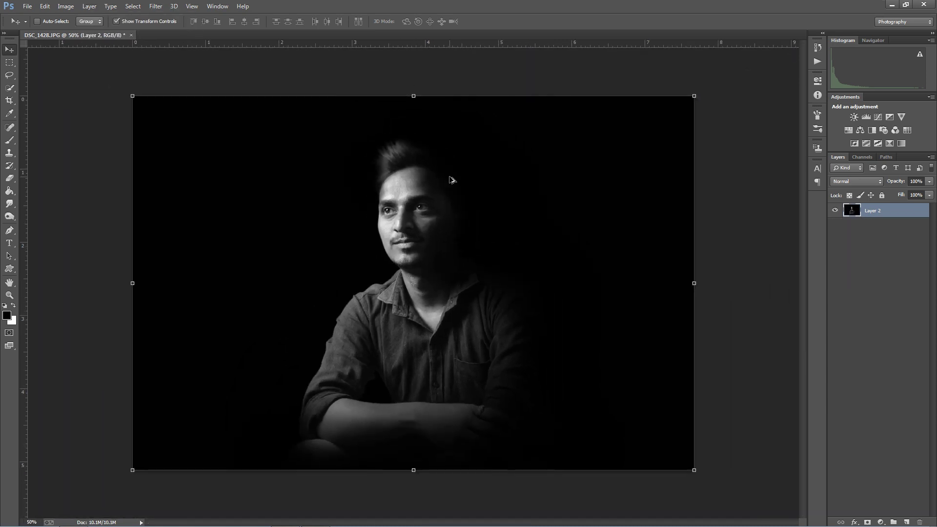
key(ctrl+z)
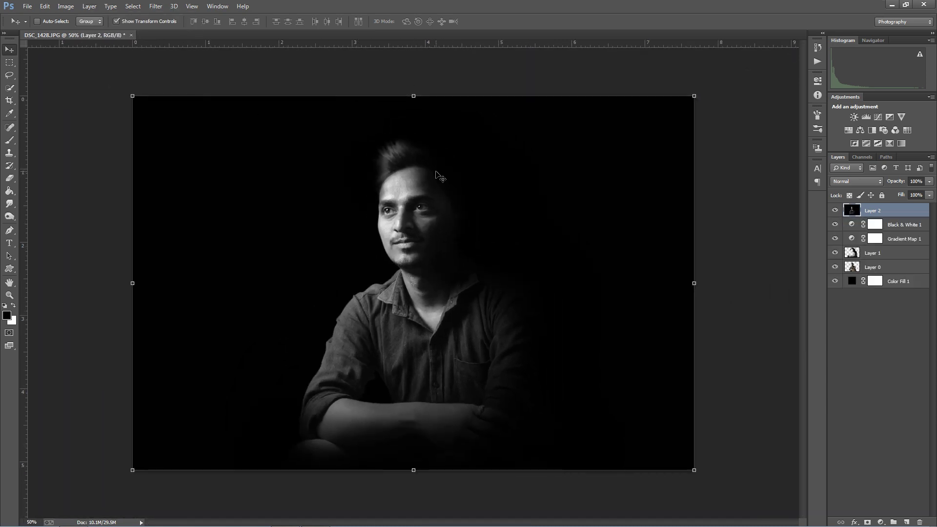
Examine the face at 200% and 100% magnification and compare it with the whole portrait
ctrl+click(432, 200)
ctrl+click(432, 200)
ctrl+click(394, 190)
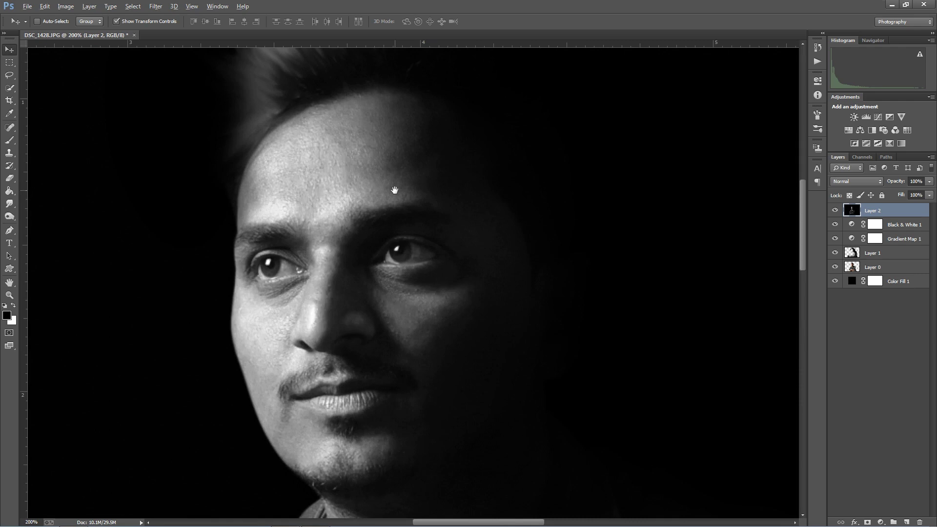
alt+click(394, 190)
alt+click(394, 190)
alt+click(394, 190)
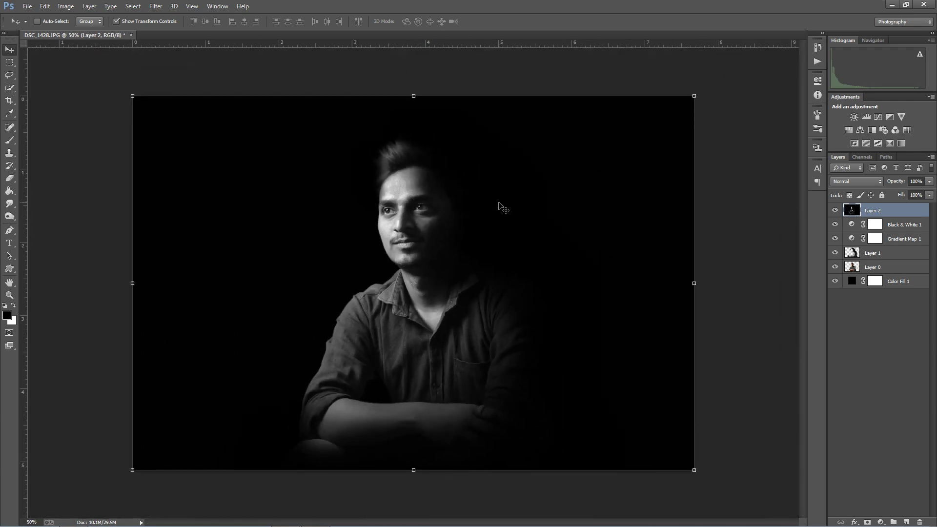
ctrl+click(415, 200)
ctrl+click(415, 200)
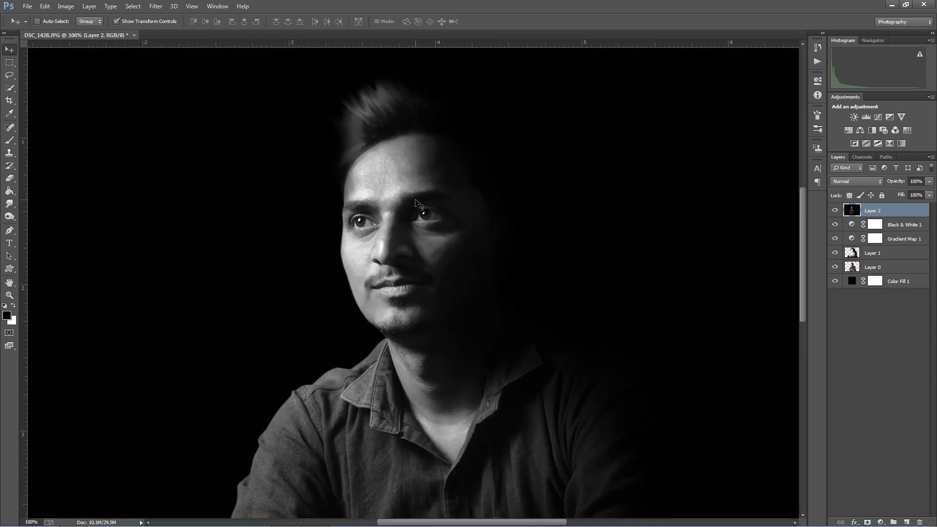
Duplicate Layer 2 twice and select the lower copy, with the upper copy hidden
key(ctrl+j)
key(ctrl+j)
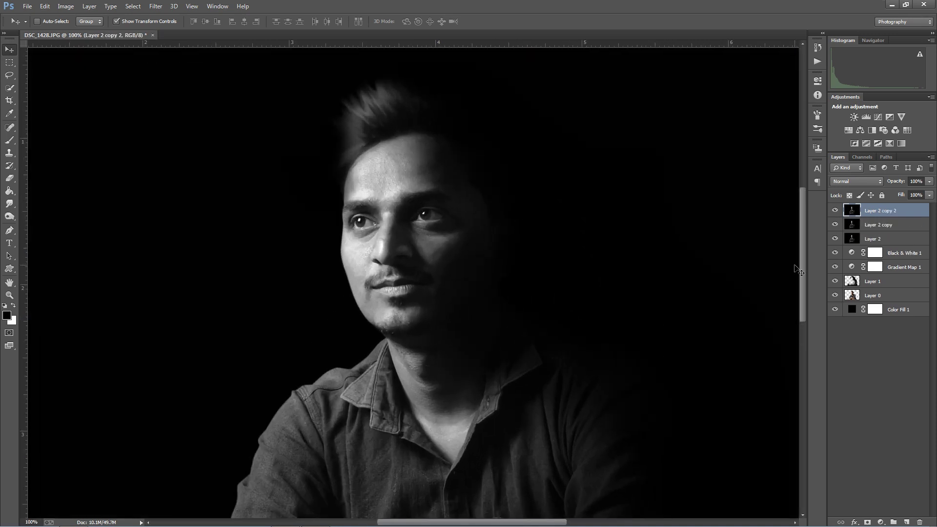
click(853, 226)
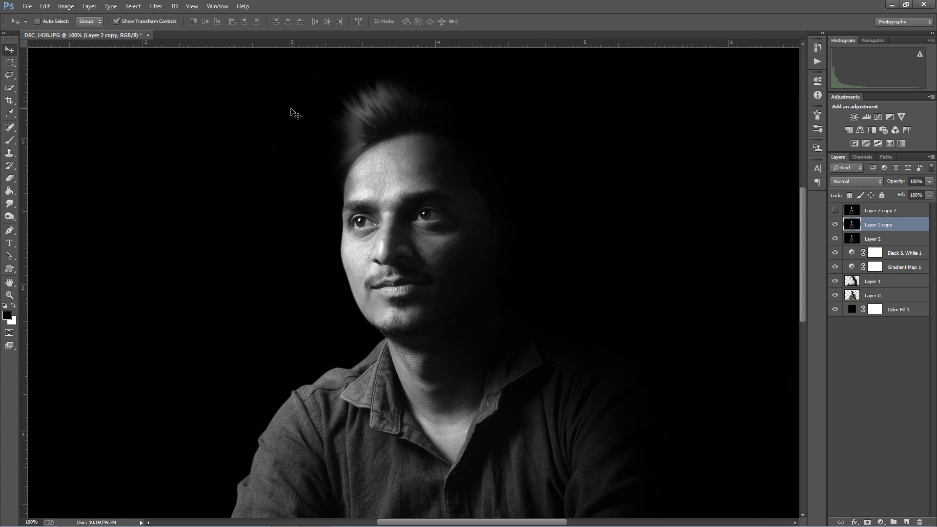
Apply a Gaussian Blur with a 3.9-pixel radius to Layer 2 copy and show Layer 2 copy 2 again
click(156, 6)
mouse_move(210, 123)
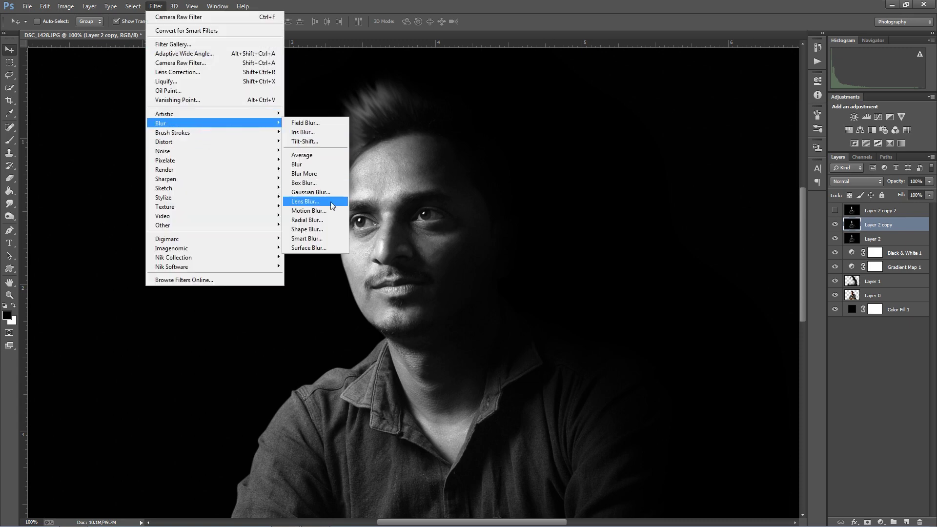
click(324, 193)
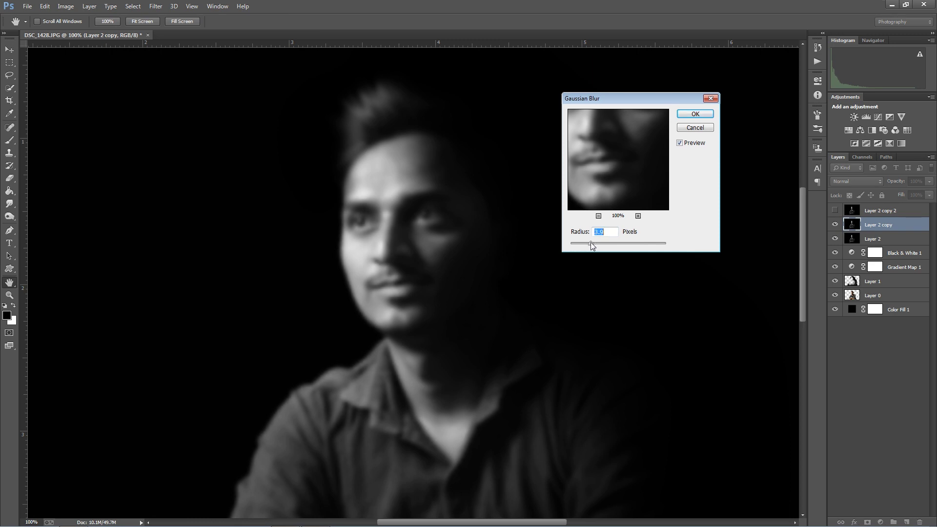
click(695, 114)
click(836, 210)
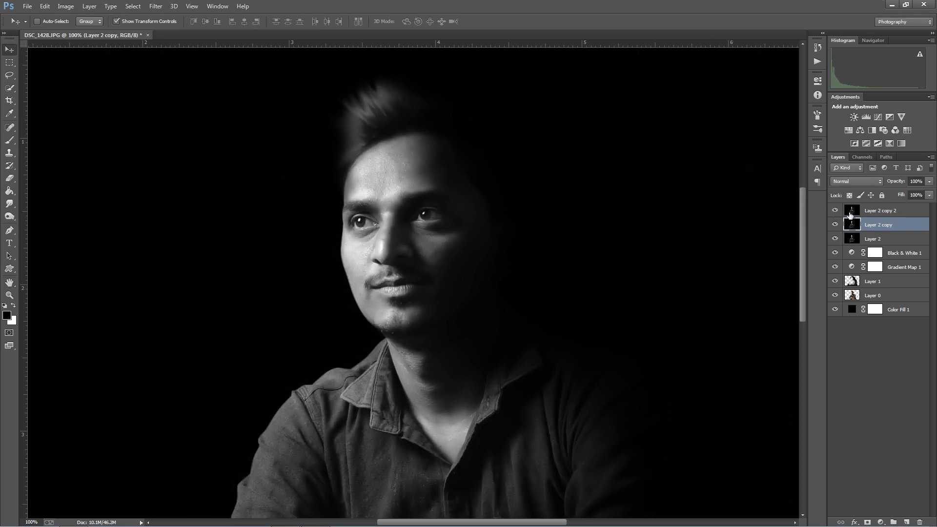
Start Apply Image on Layer 2 copy 2 with Layer 2 copy as source, RGB channel and Subtract blending
click(851, 212)
click(65, 6)
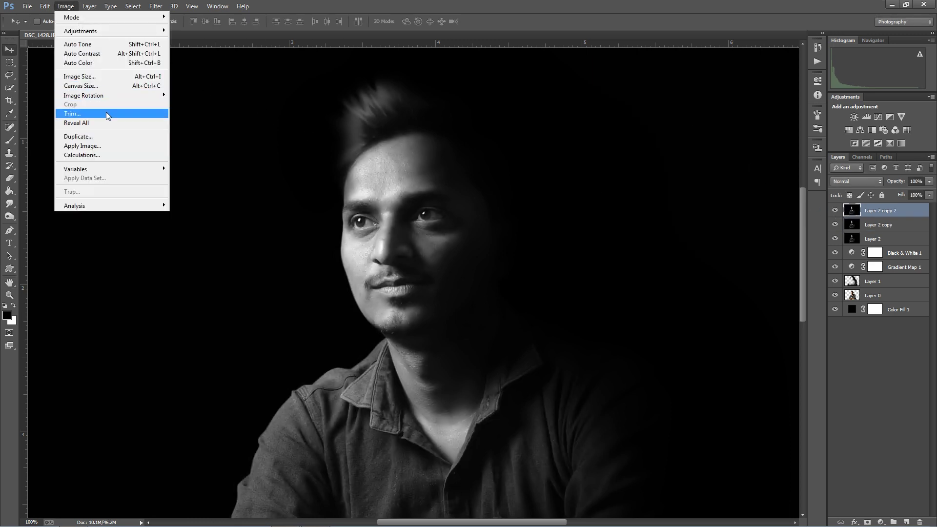
click(98, 146)
click(555, 132)
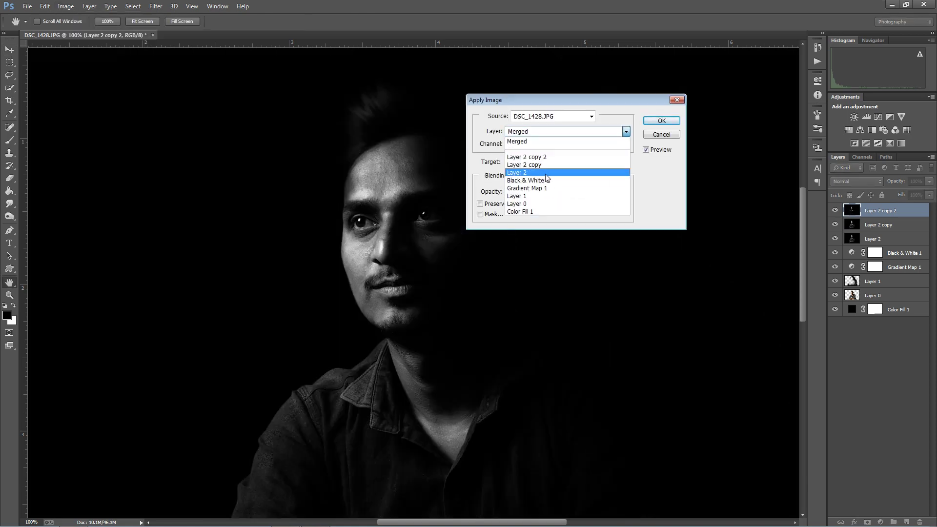
click(544, 165)
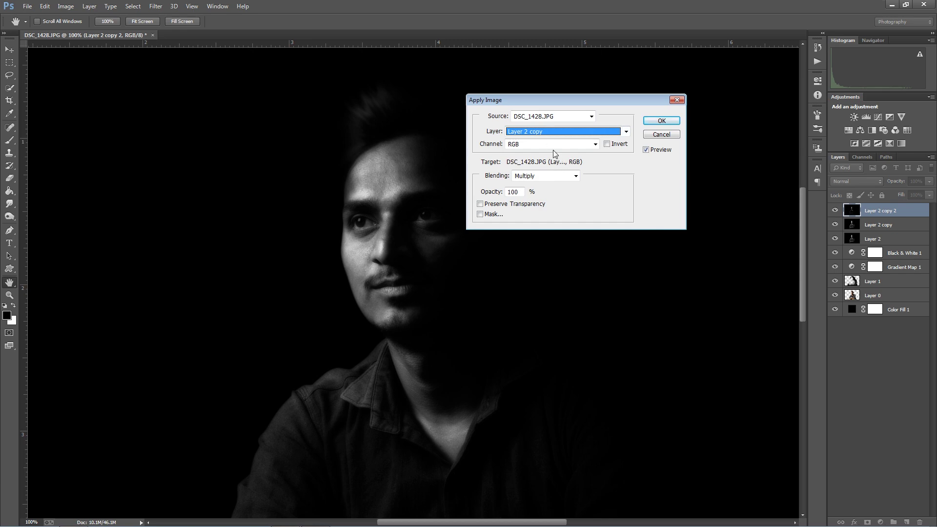
click(554, 144)
click(555, 180)
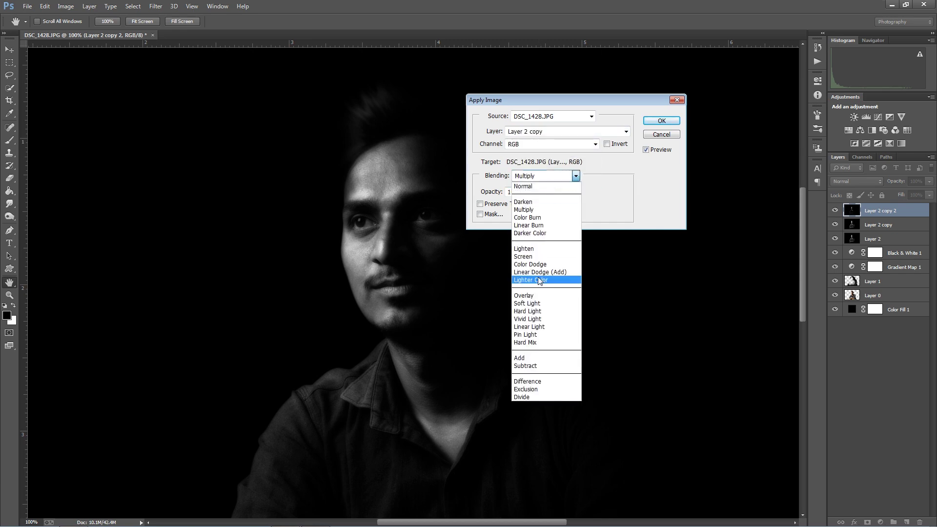
click(531, 365)
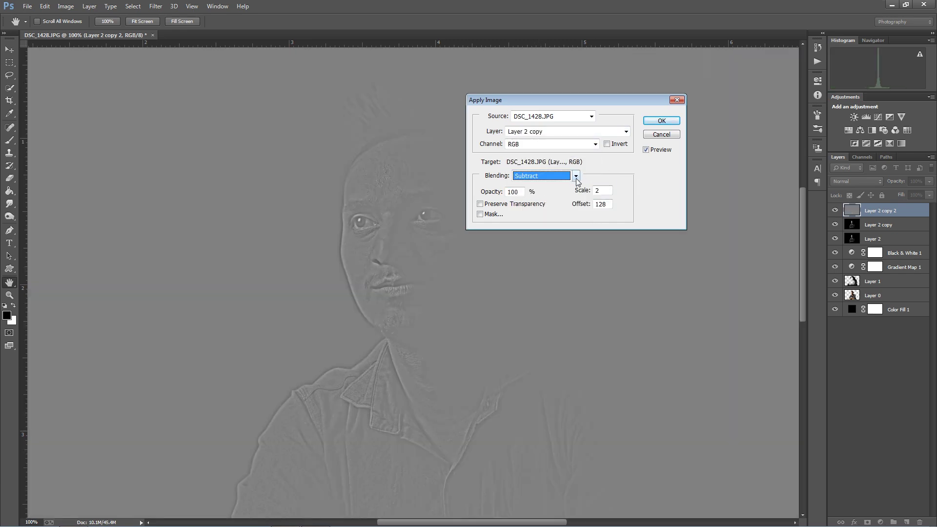
Try Apply Image offsets of 80, 95, 128 and 65, and apply it with Scale 2 and Offset 90
drag(606, 189, 594, 192)
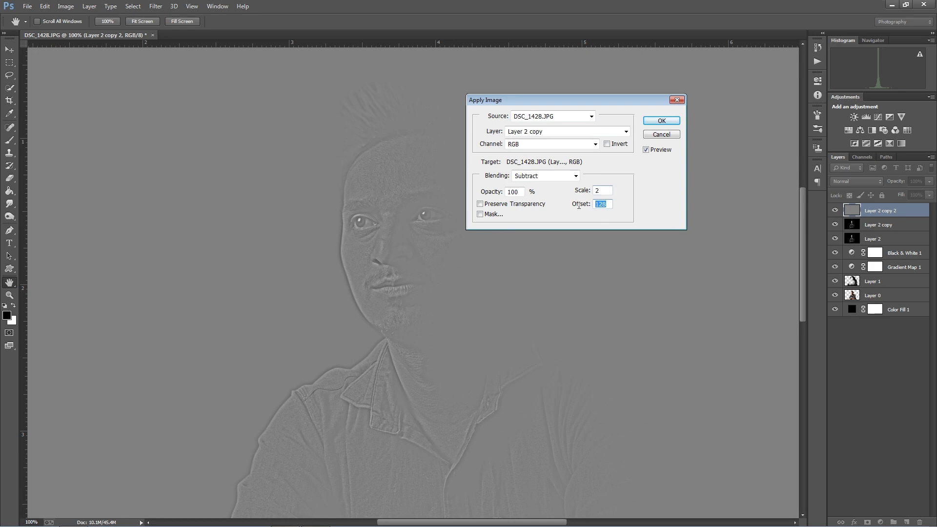
text(80)
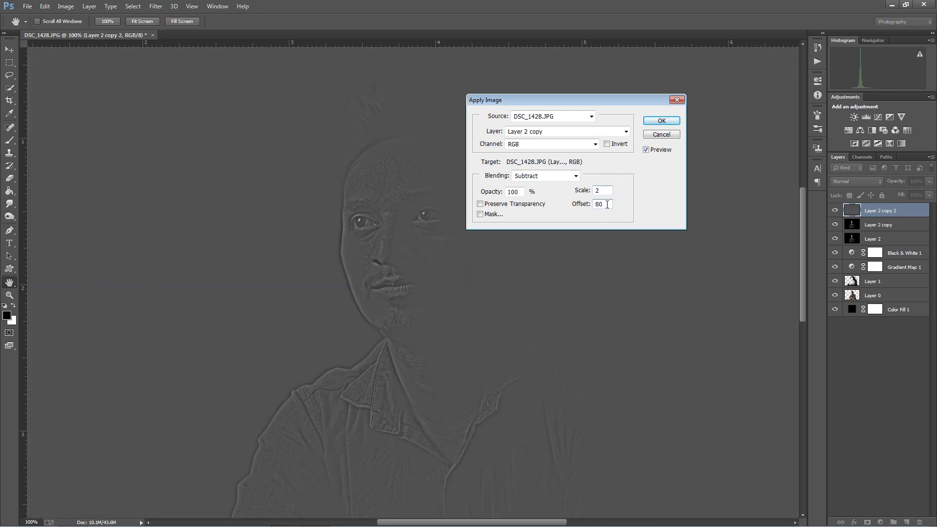
text(95)
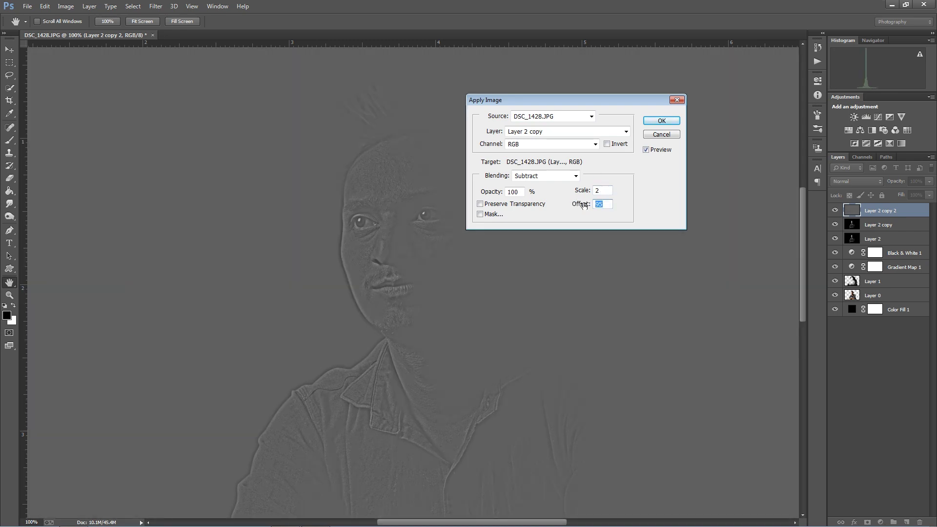
text(128)
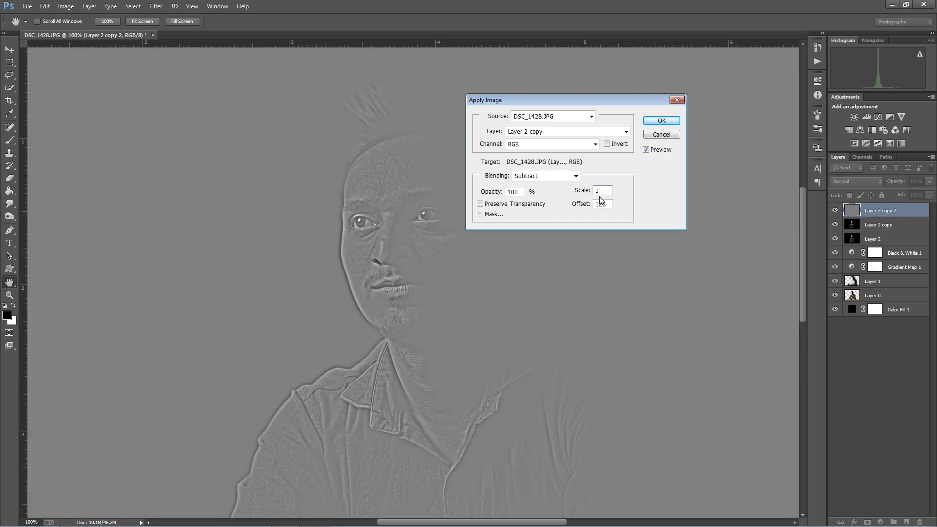
text(2)
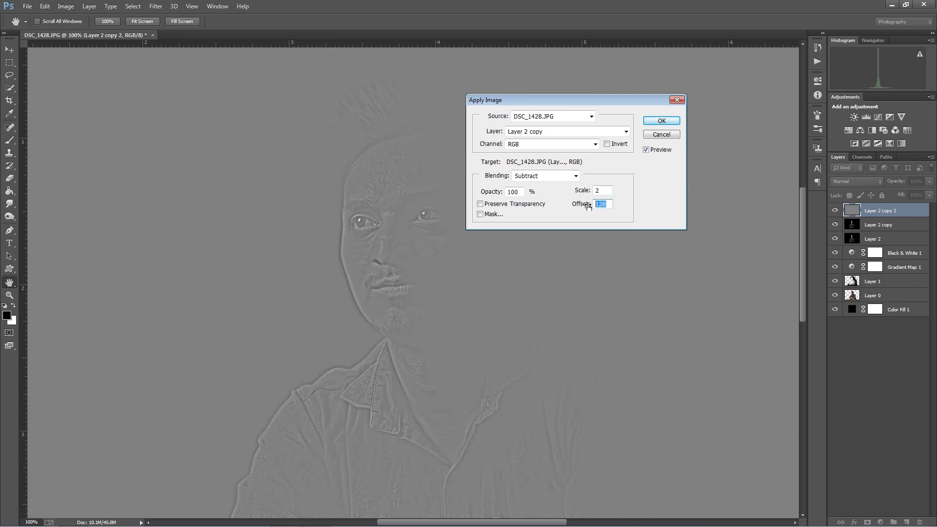
text(65)
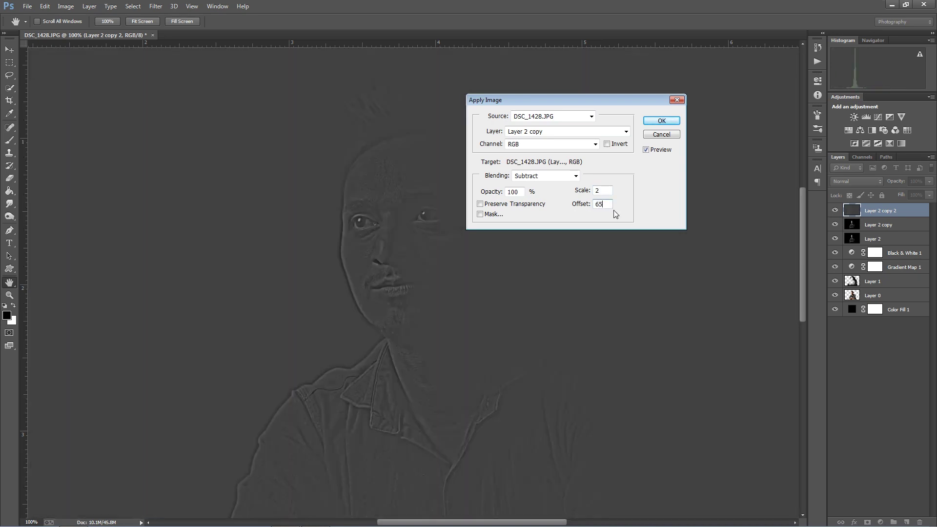
key(BackSpace)
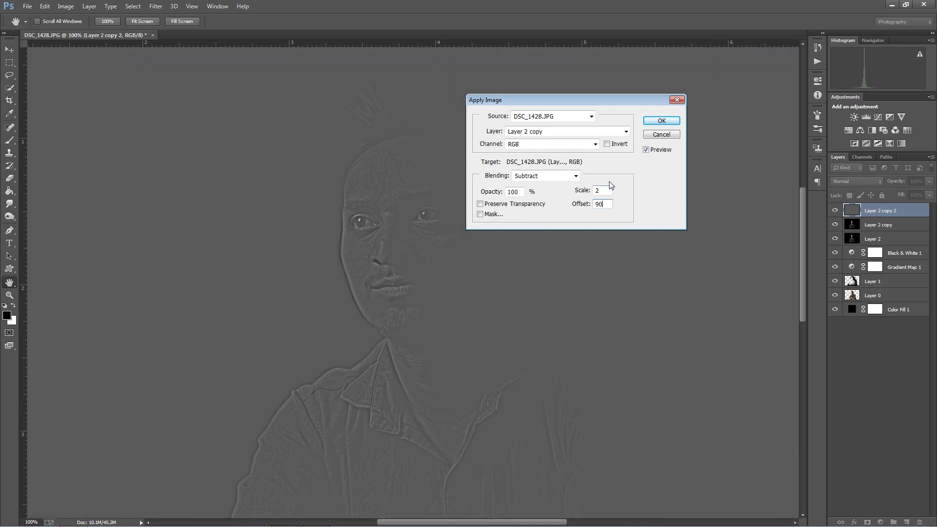
key(Return)
Try the Soft Light and Linear Light blend modes on Layer 2 copy 2, going back to Soft Light
click(845, 181)
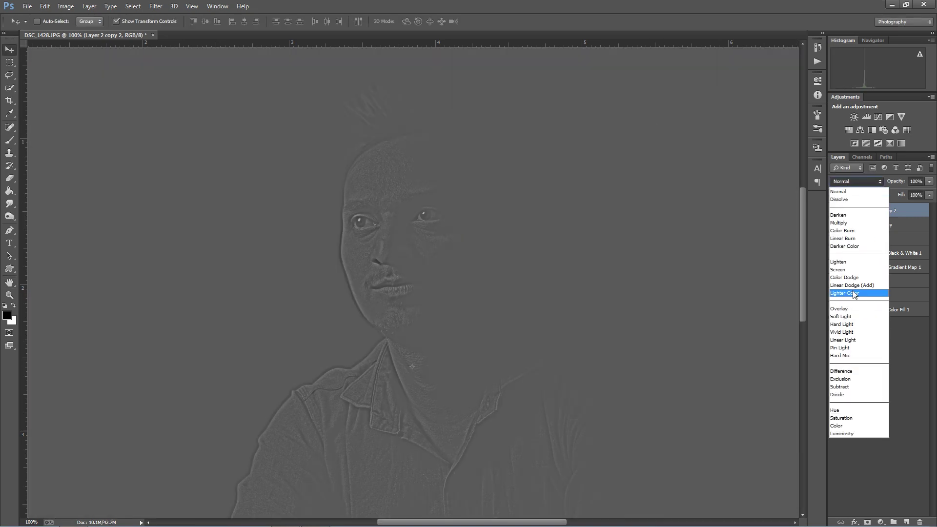
click(848, 316)
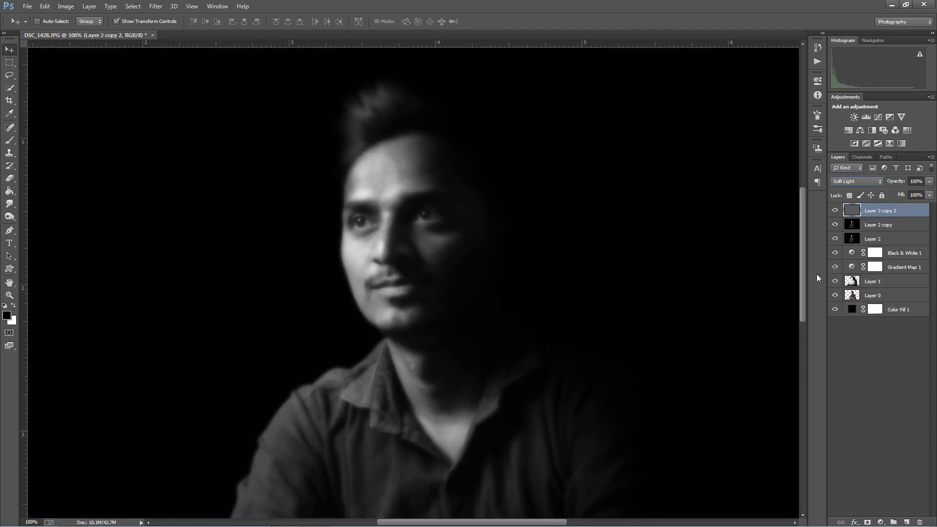
click(851, 181)
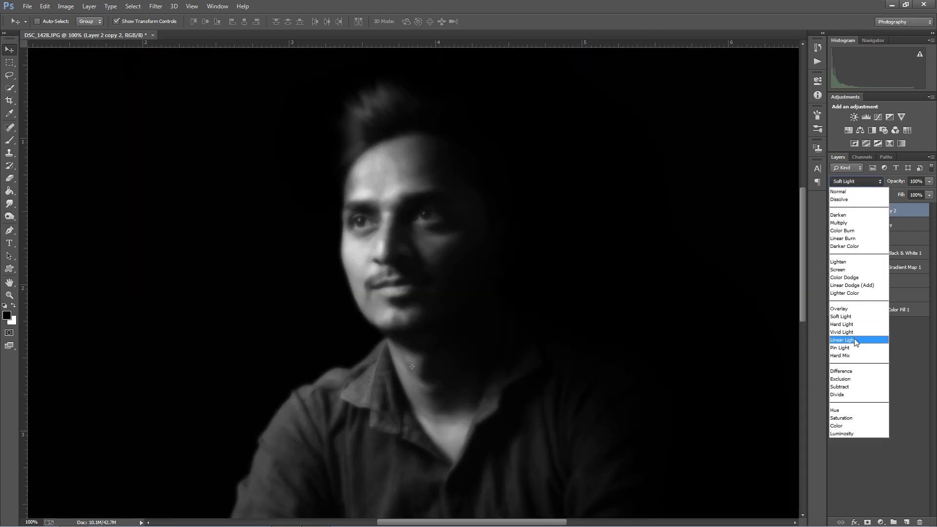
click(849, 335)
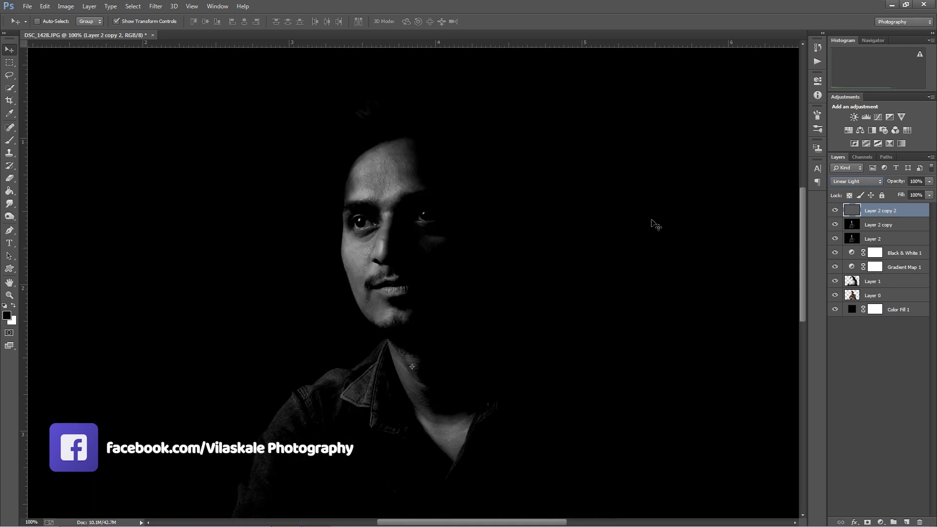
key(Up)
key(Up)
key(Up)
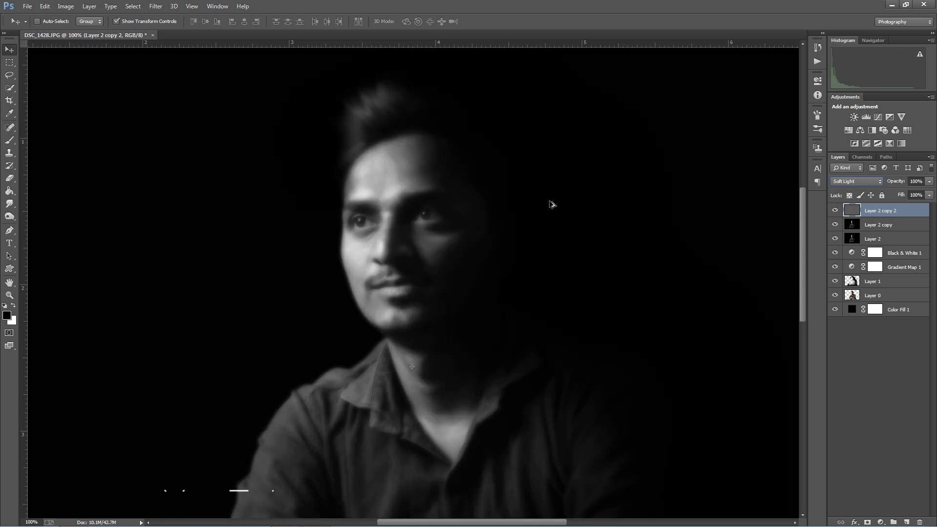
Undo the blend mode changes and the Apply Image on Layer 2 copy 2
key(ctrl+alt+z)
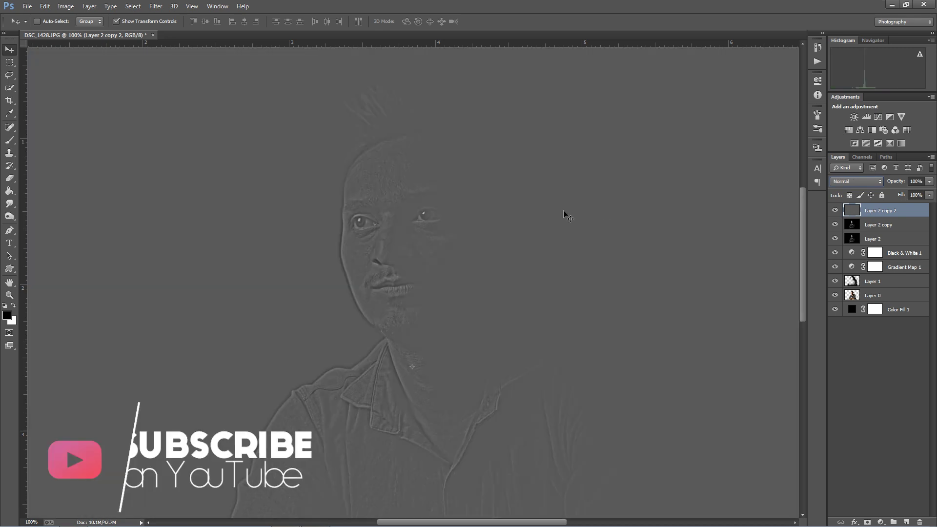
key(ctrl+alt+z)
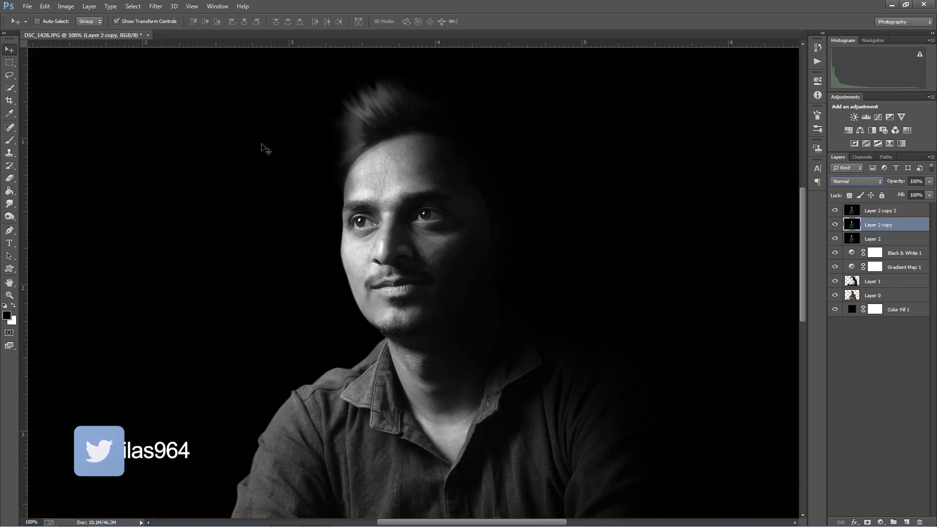
Apply Image to Layer 2 copy 2 from Layer 2 copy, RGB channel, Subtract blending, with Scale 2 and Offset 128
click(852, 212)
click(66, 5)
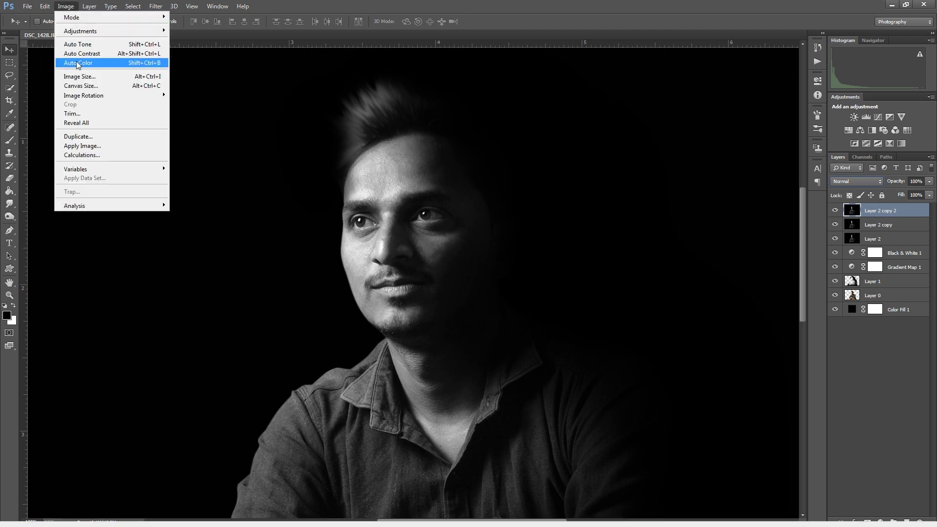
click(92, 150)
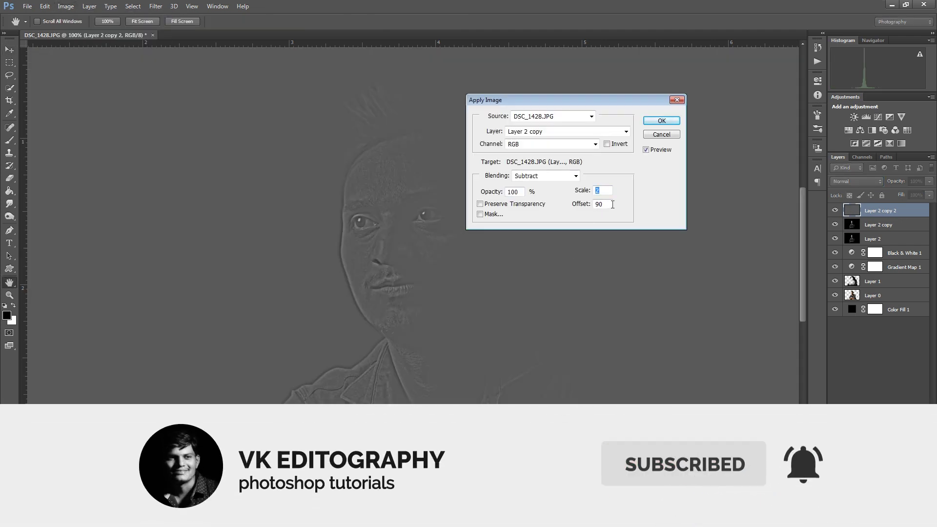
text(128)
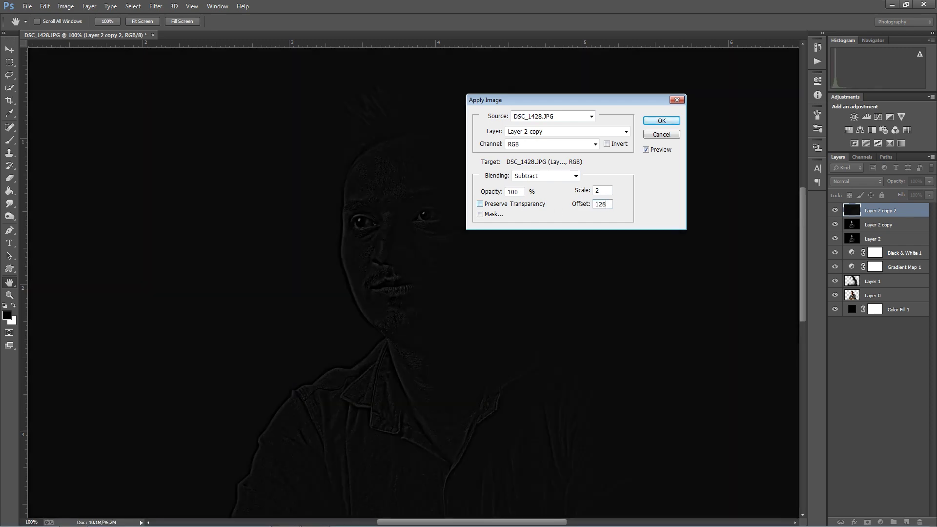
key(Return)
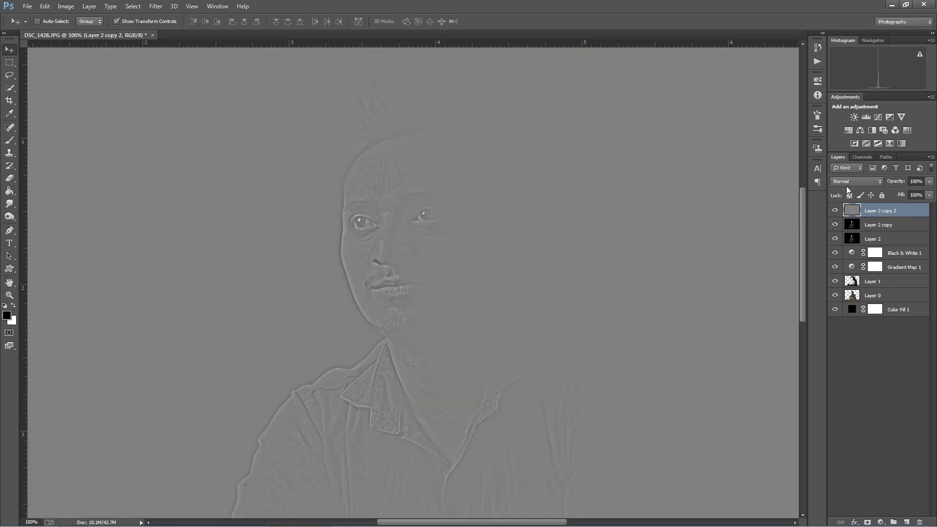
Set the blend mode of Layer 2 copy 2 to Linear Light
click(848, 184)
click(848, 340)
scroll(415, 199, up, 1)
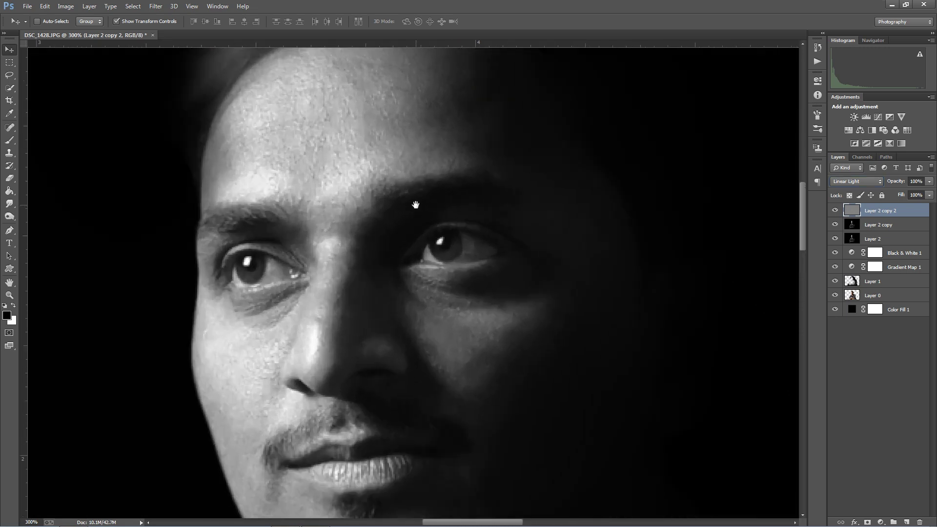
Hide Layer 2 copy 2 and smooth the facial skin tones on Layer 2 copy with the Mixer Brush at size 45
click(836, 211)
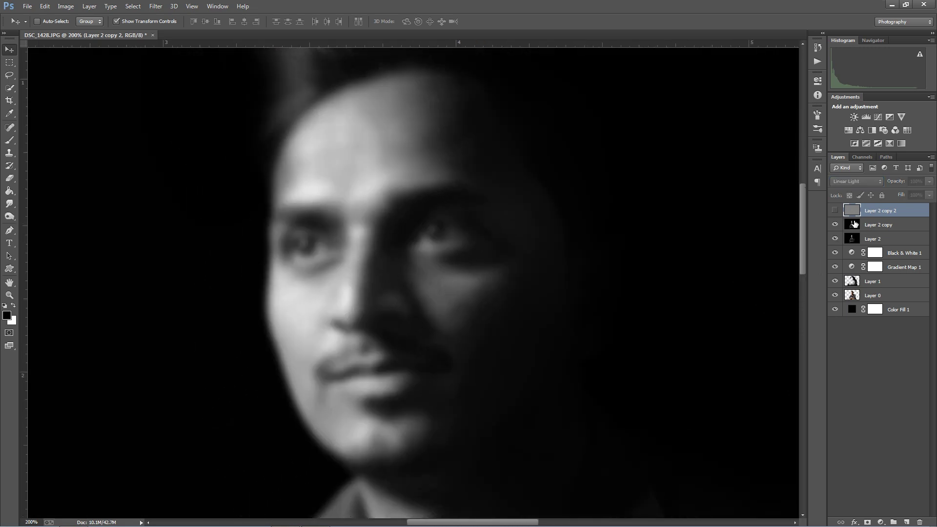
click(876, 224)
drag(9, 145, 49, 168)
mouse_move(361, 138)
mouse_down()
mouse_move(397, 104)
mouse_move(347, 118)
mouse_move(362, 114)
mouse_move(408, 138)
mouse_move(416, 154)
mouse_move(378, 171)
mouse_move(427, 153)
mouse_move(358, 172)
mouse_move(362, 185)
mouse_move(319, 172)
mouse_move(305, 183)
mouse_move(314, 158)
mouse_move(295, 177)
mouse_move(369, 142)
mouse_move(343, 174)
mouse_move(354, 205)
mouse_move(367, 197)
mouse_move(380, 167)
mouse_move(412, 158)
mouse_move(415, 102)
mouse_move(428, 91)
mouse_move(422, 118)
mouse_move(362, 125)
mouse_move(340, 178)
mouse_up()
drag(356, 223, 360, 140)
mouse_move(358, 202)
mouse_down()
mouse_move(316, 229)
mouse_move(298, 207)
mouse_move(296, 238)
mouse_move(321, 272)
mouse_move(326, 263)
mouse_move(307, 260)
mouse_move(319, 313)
mouse_up()
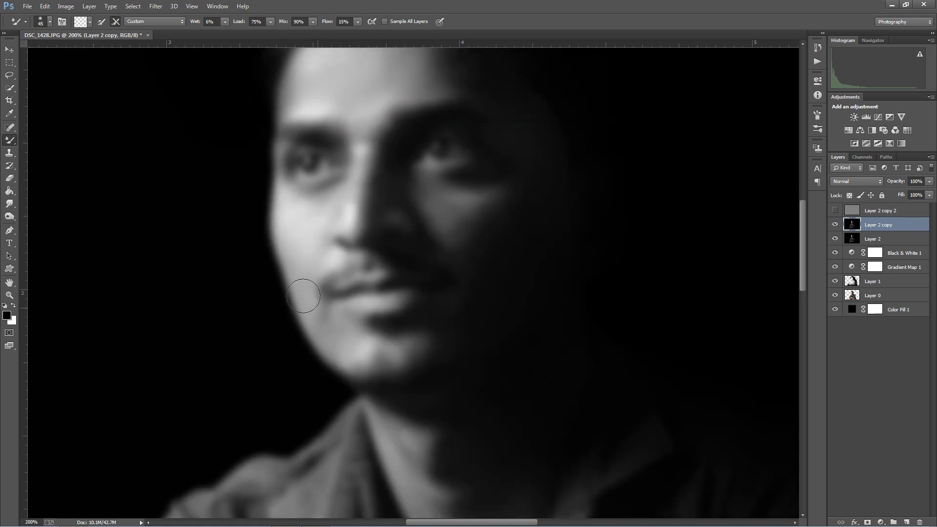
Blend the skin tones on the neck, chest and forearm of Layer 2 copy, enlarging the Mixer Brush to 100 for the arm
mouse_move(430, 232)
mouse_down()
mouse_move(456, 234)
mouse_move(434, 201)
mouse_move(471, 195)
mouse_move(452, 198)
mouse_move(476, 229)
mouse_move(452, 225)
mouse_move(399, 177)
mouse_move(364, 229)
mouse_move(419, 210)
mouse_move(455, 249)
mouse_move(475, 204)
mouse_move(447, 205)
mouse_up()
drag(464, 287, 468, 177)
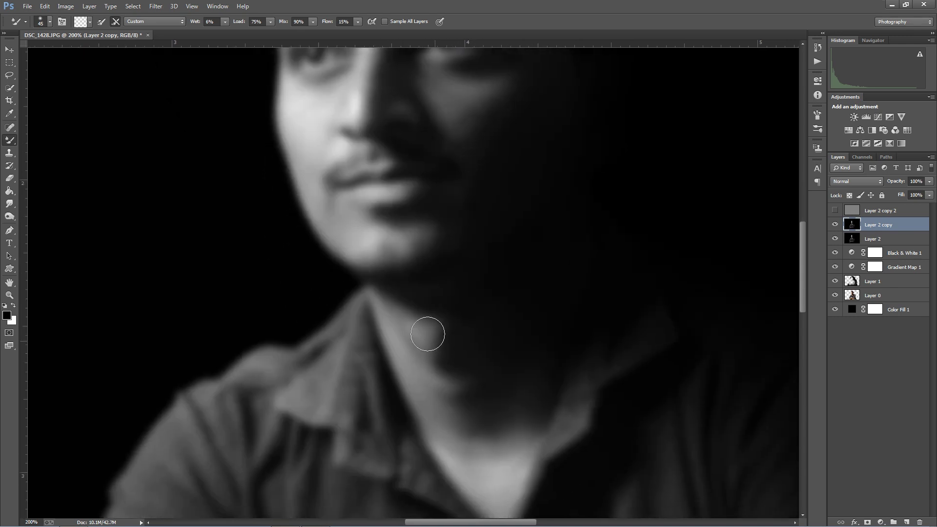
drag(447, 418, 412, 309)
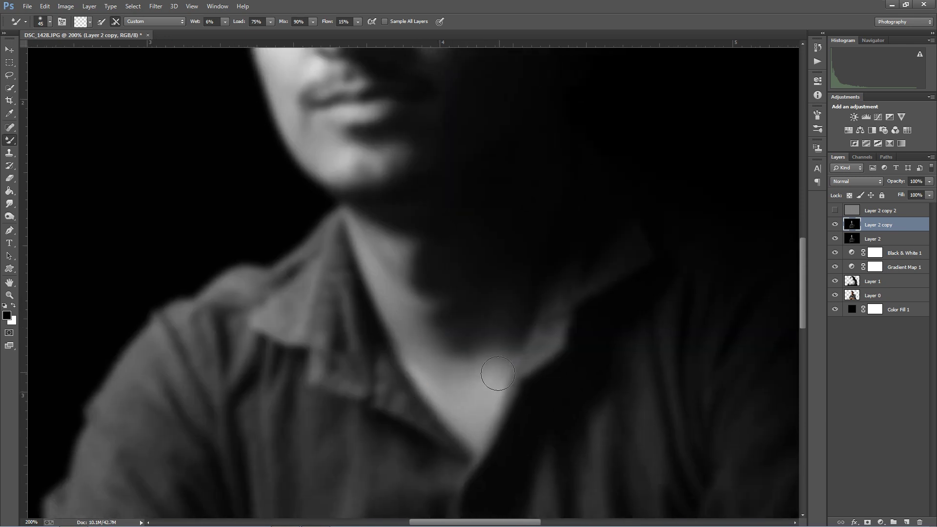
alt+click(450, 361)
drag(446, 398, 431, 214)
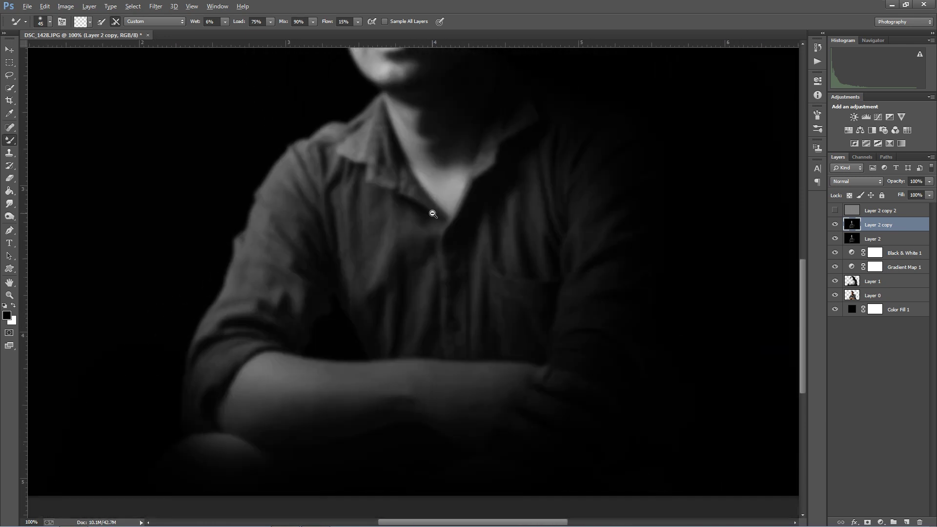
alt+click(432, 213)
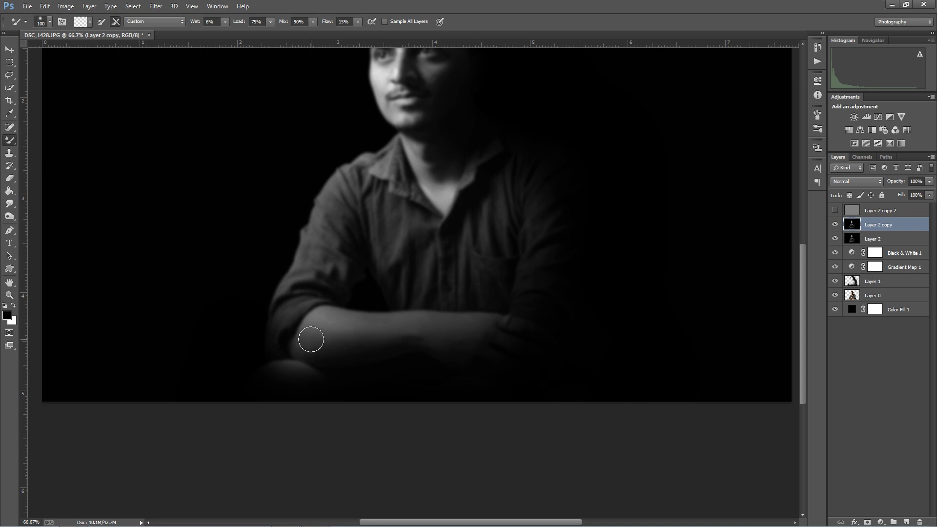
Show Layer 2 copy 2 again and flatten the image into a single layer
key(v)
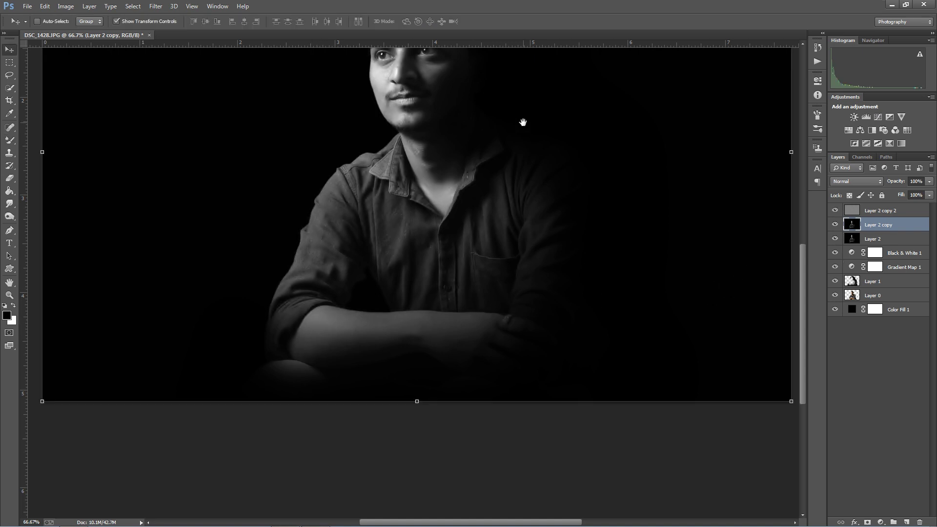
drag(523, 122, 520, 274)
ctrl+click(434, 194)
drag(444, 185, 439, 202)
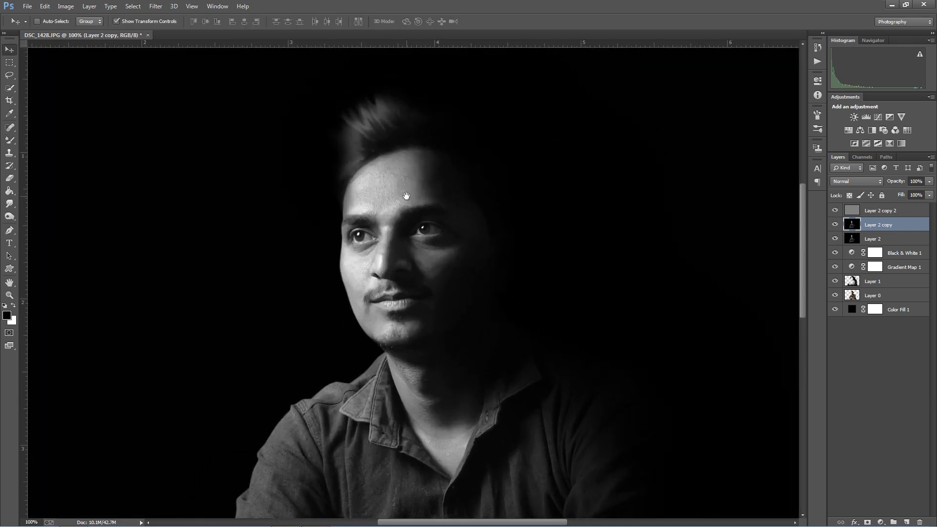
alt+click(407, 196)
alt+click(407, 195)
click(89, 6)
click(105, 336)
Set up the Mixer Brush for the flattened portrait with 12% flow and a brush size of 45
ctrl+click(418, 191)
ctrl+click(418, 191)
alt+click(394, 198)
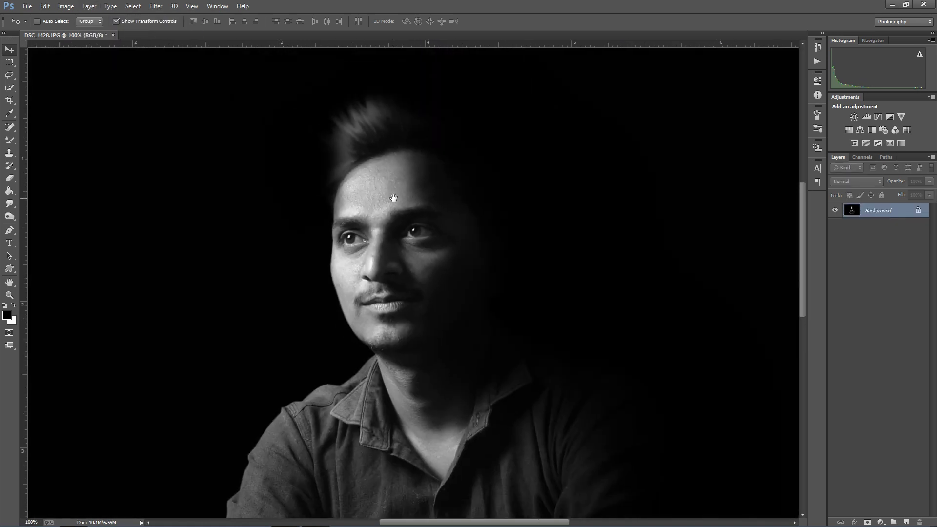
key(b)
ctrl+click(395, 196)
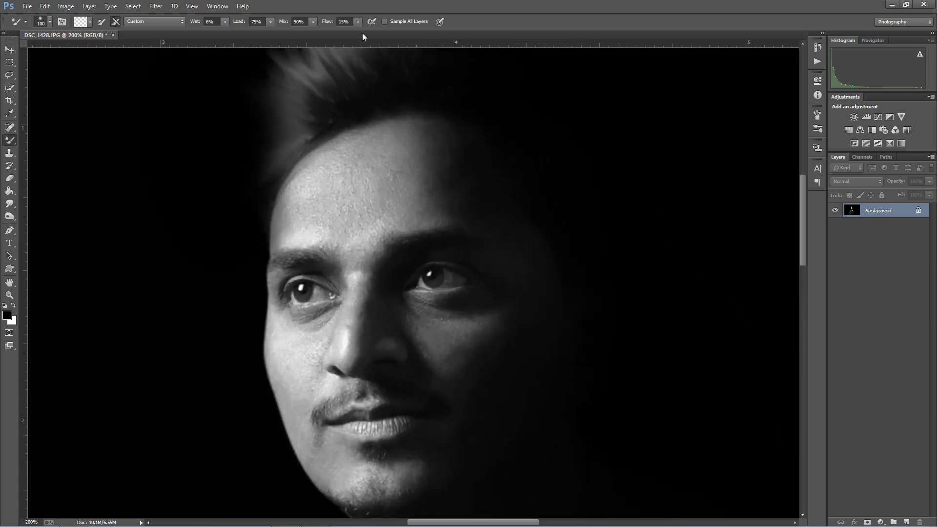
drag(358, 34, 356, 34)
click(441, 146)
key(bracketleft)
key(bracketleft)
key(bracketleft)
key(bracketleft)
key(bracketleft)
key(bracketleft)
Smooth the forehead skin from the hairline down to the eyebrows with the Mixer Brush
mouse_move(396, 137)
mouse_down()
mouse_move(320, 170)
mouse_move(314, 177)
mouse_move(344, 166)
mouse_move(321, 177)
mouse_move(319, 193)
mouse_move(407, 163)
mouse_move(418, 183)
mouse_move(429, 136)
mouse_up()
mouse_move(341, 168)
mouse_down()
mouse_move(294, 199)
mouse_move(295, 222)
mouse_move(318, 226)
mouse_move(309, 233)
mouse_move(299, 222)
mouse_move(360, 232)
mouse_move(393, 206)
mouse_up()
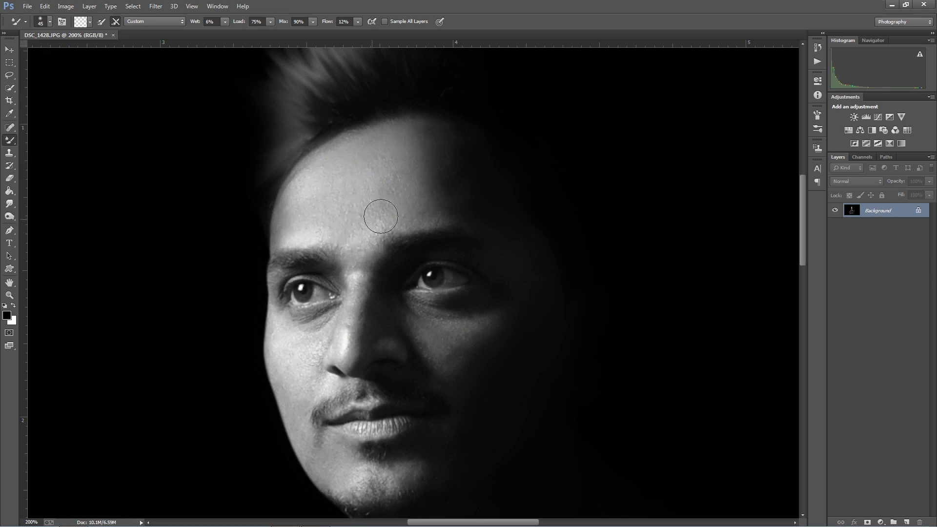
mouse_move(354, 239)
mouse_down()
mouse_move(392, 184)
mouse_move(354, 210)
mouse_move(392, 184)
mouse_move(381, 207)
mouse_move(402, 186)
mouse_move(423, 184)
mouse_move(419, 198)
mouse_move(355, 233)
mouse_move(349, 245)
mouse_move(358, 254)
mouse_move(302, 239)
mouse_move(303, 209)
mouse_move(291, 217)
mouse_move(317, 193)
mouse_move(322, 227)
mouse_move(355, 209)
mouse_move(359, 237)
mouse_up()
mouse_move(383, 190)
mouse_down()
mouse_move(372, 162)
mouse_move(299, 195)
mouse_move(358, 220)
mouse_move(446, 211)
mouse_move(416, 165)
mouse_up()
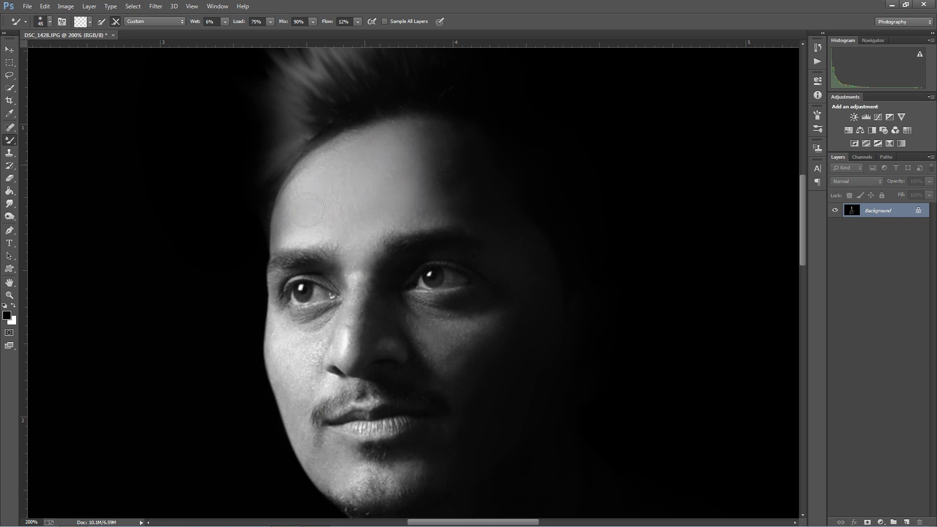
Smooth the skin on the cheeks, nose and under-eye areas with the Mixer Brush, reducing its size to 40
drag(364, 292, 377, 253)
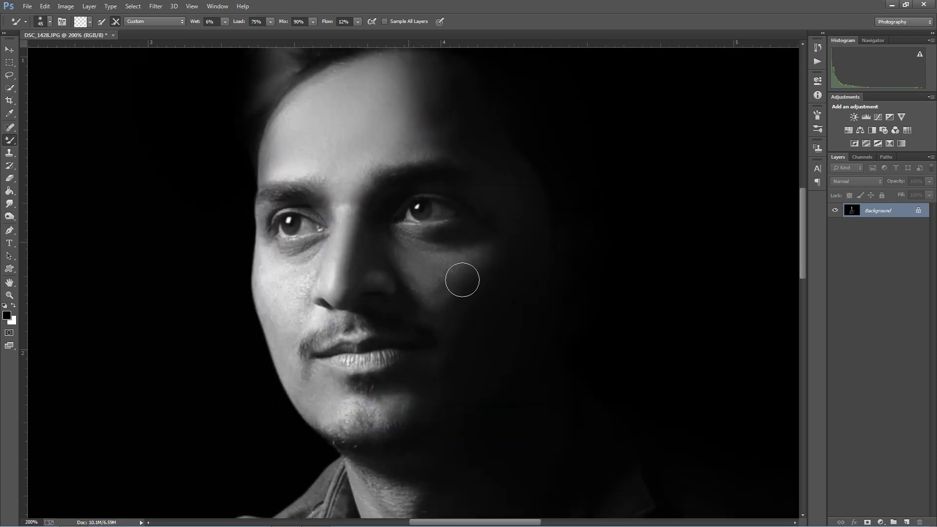
mouse_move(416, 250)
mouse_down()
mouse_move(424, 269)
mouse_move(475, 273)
mouse_move(413, 256)
mouse_move(413, 281)
mouse_move(405, 272)
mouse_move(464, 274)
mouse_move(423, 276)
mouse_move(457, 268)
mouse_move(422, 257)
mouse_up()
drag(285, 298, 288, 261)
key(bracketleft)
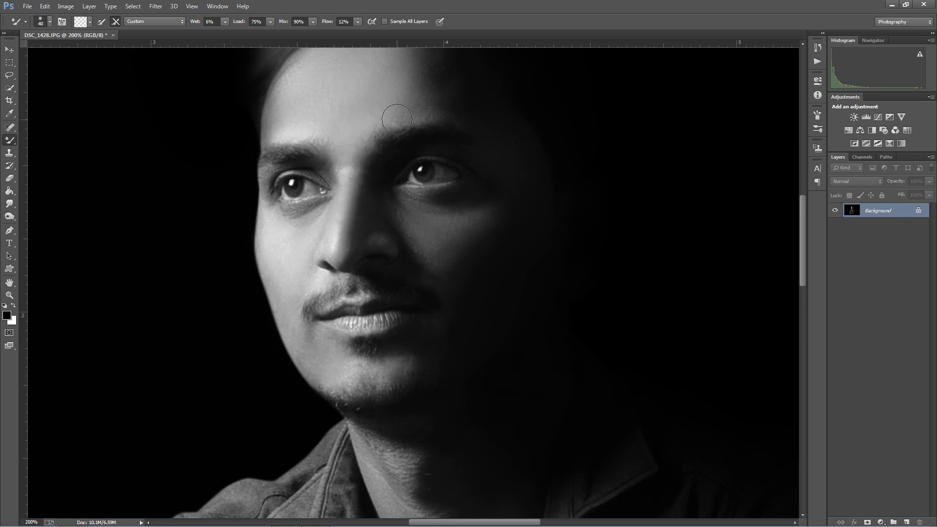
drag(403, 111, 395, 145)
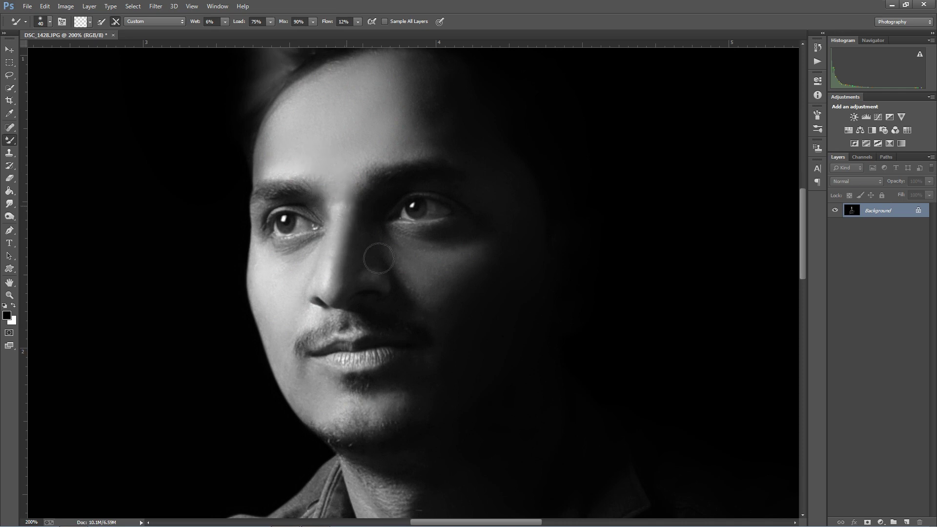
mouse_move(398, 235)
mouse_down()
mouse_move(415, 280)
mouse_move(398, 237)
mouse_move(449, 297)
mouse_up()
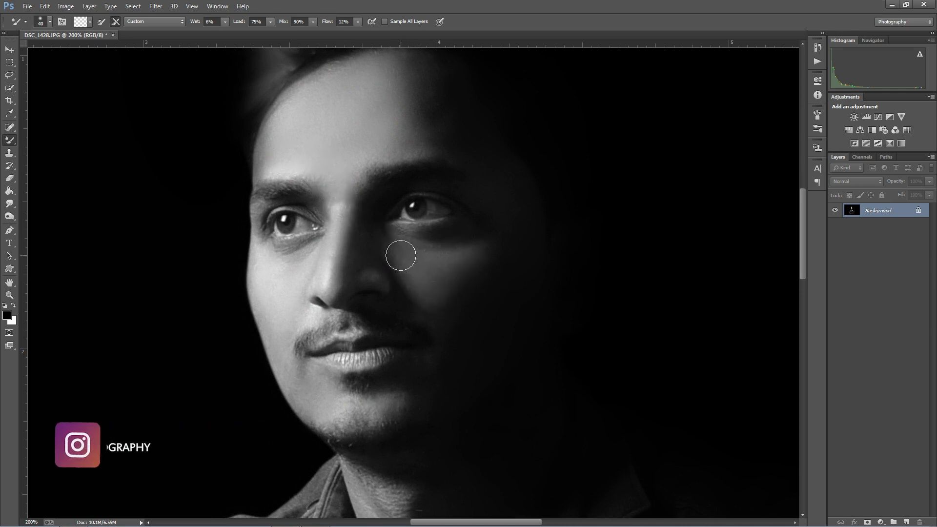
Enlarge the Mixer Brush to size 70 for smoothing the neck
key(ctrl+minus)
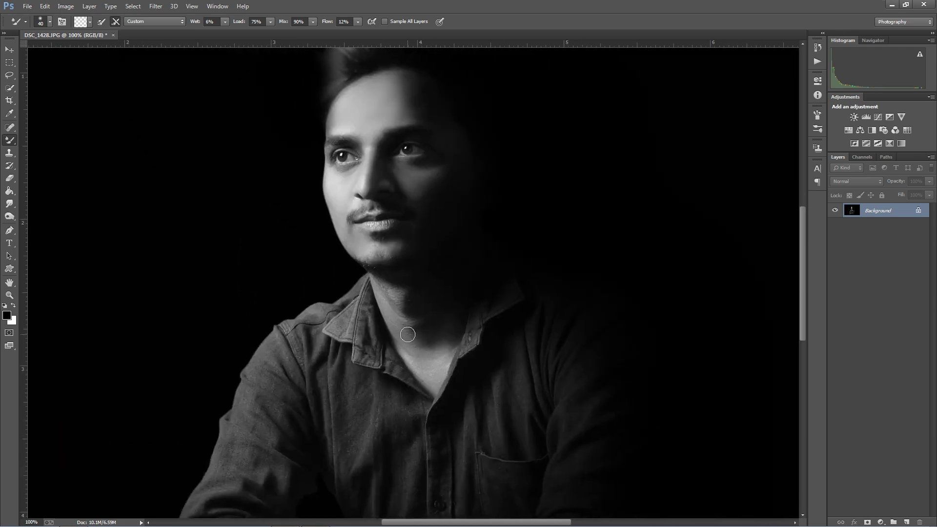
key(bracketright)
key(bracketright)
key(bracketright)
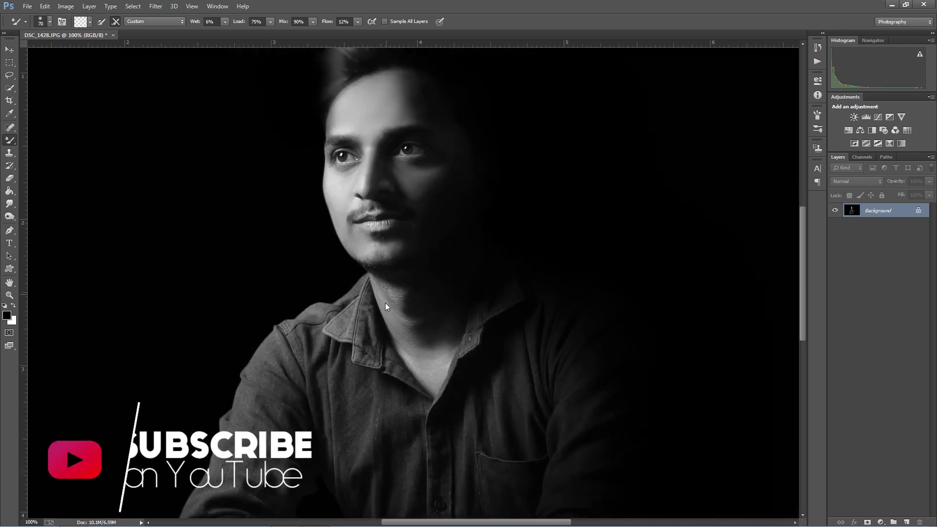